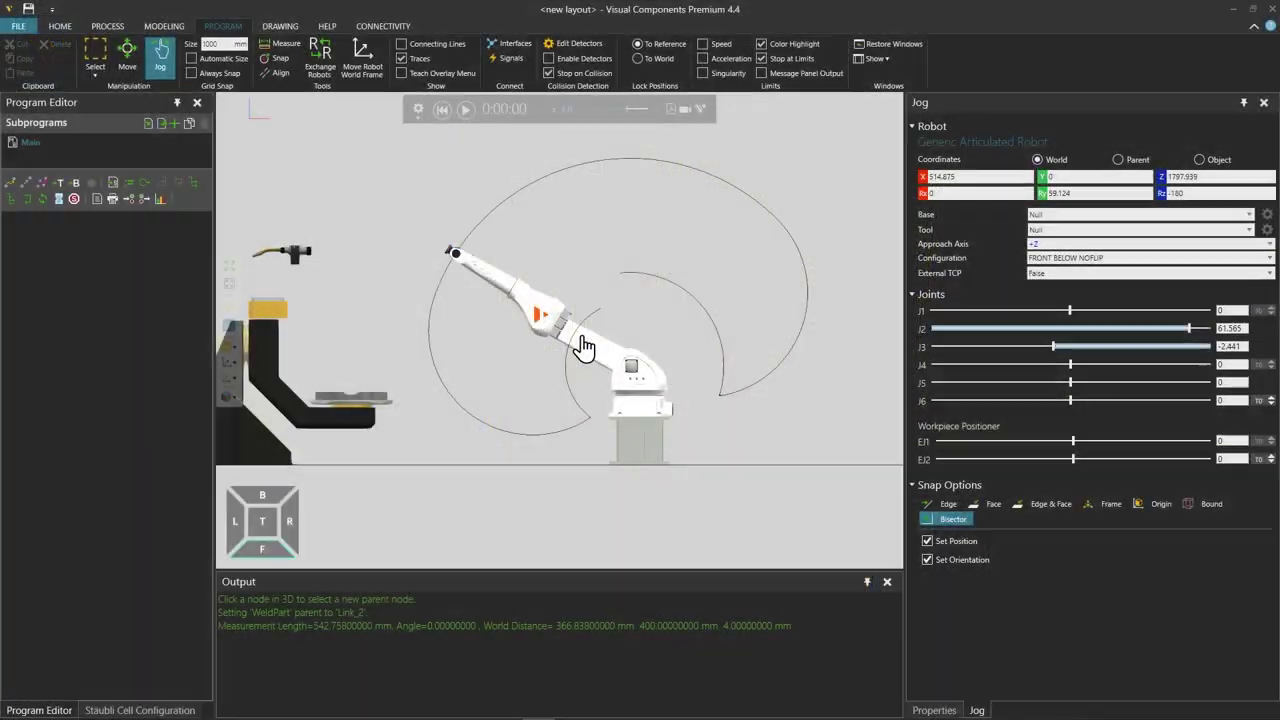
pyautogui.moveTo(584, 346); pyautogui.dragTo(726, 309)
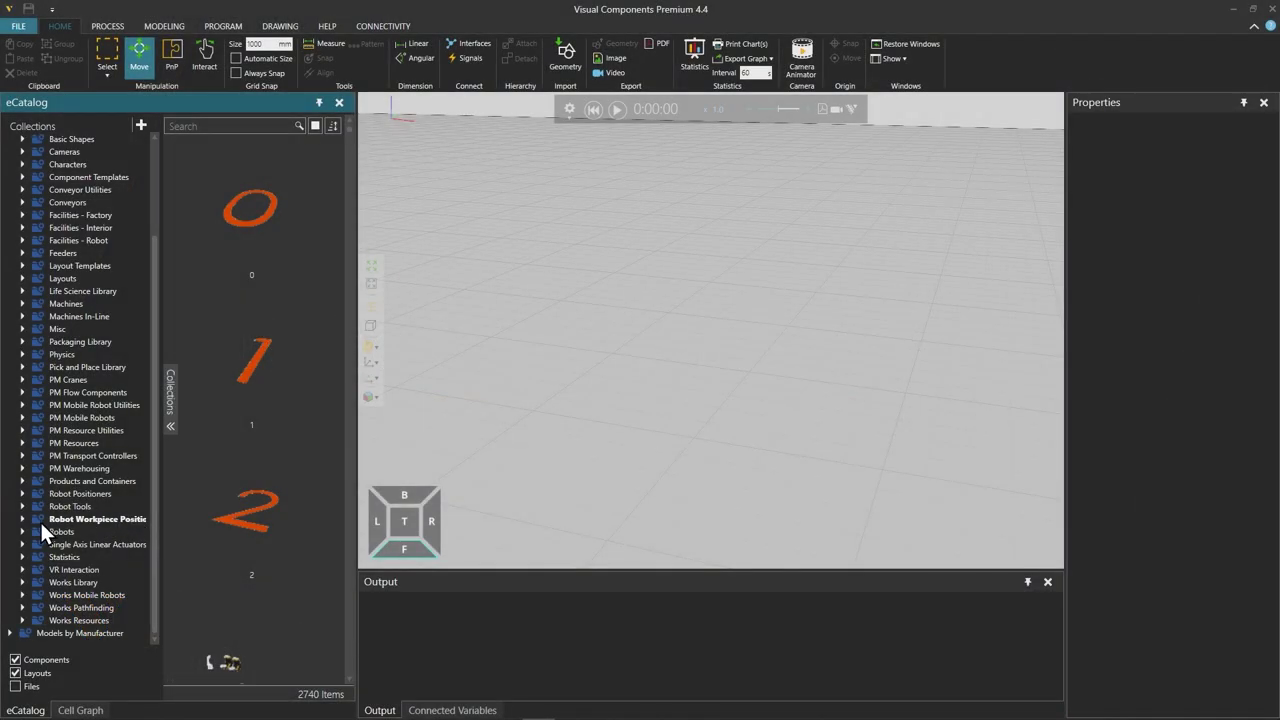
# Add the Workpiece Positioner from the Visual Components collection of robot workpiece positioners to the empty layout.
pyautogui.doubleClick(40, 520)
pyautogui.scroll(-1, 104, 475)
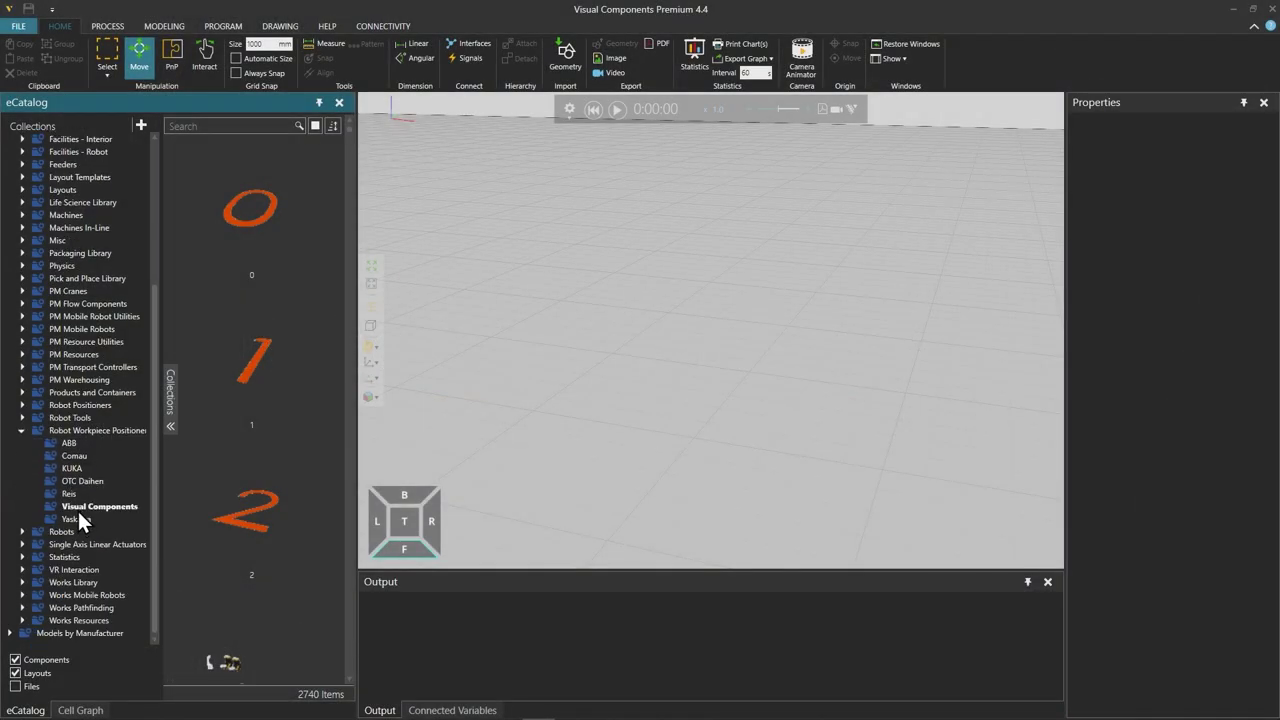
pyautogui.click(82, 505)
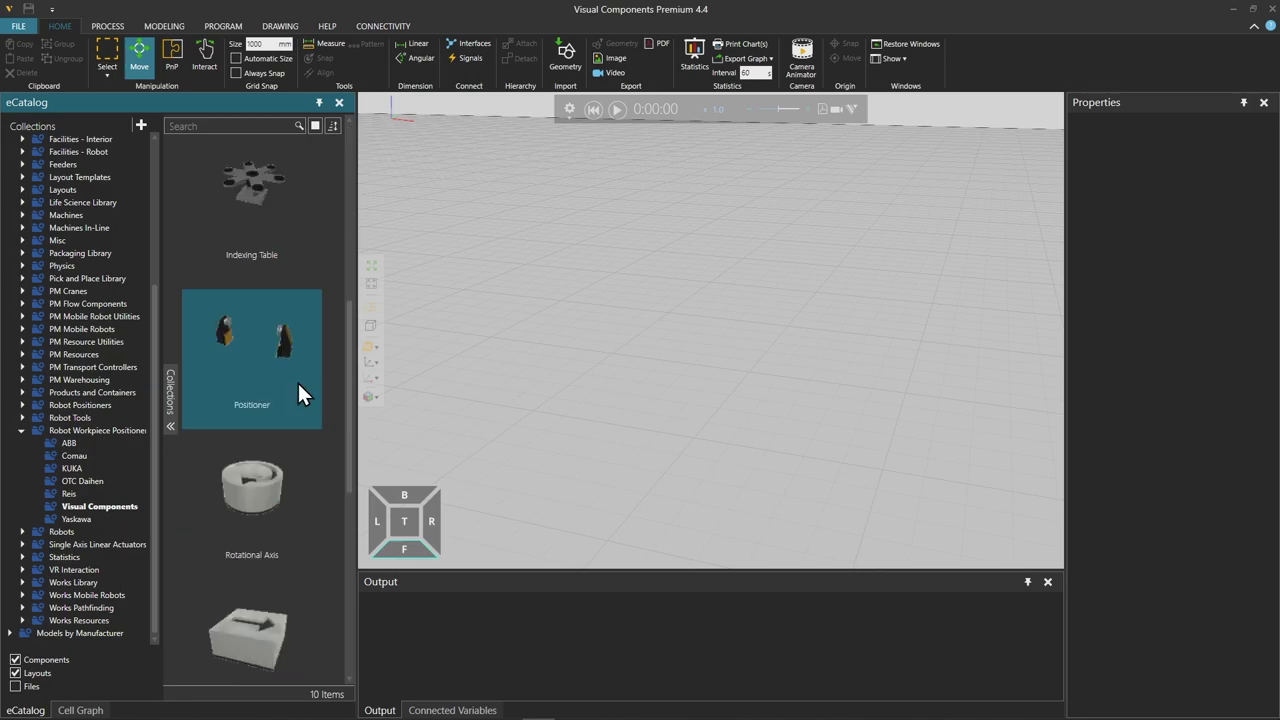
pyautogui.scroll(-4, 297, 382)
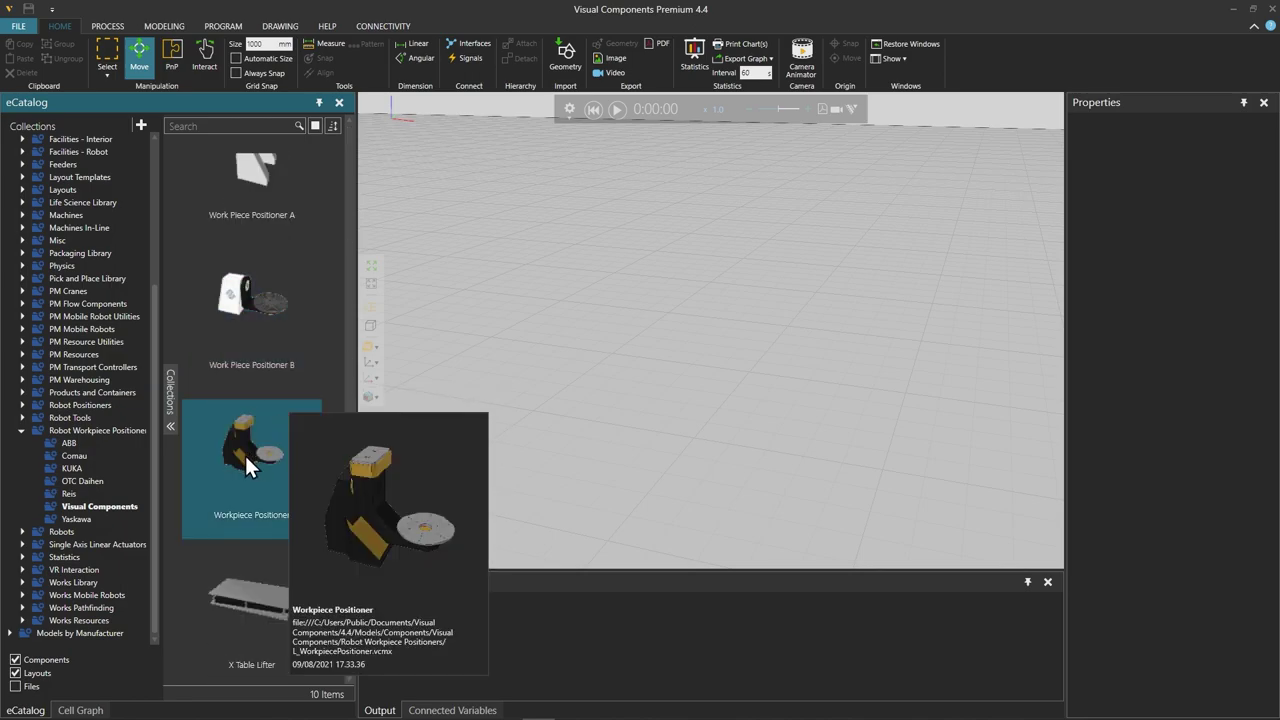
pyautogui.doubleClick(247, 466)
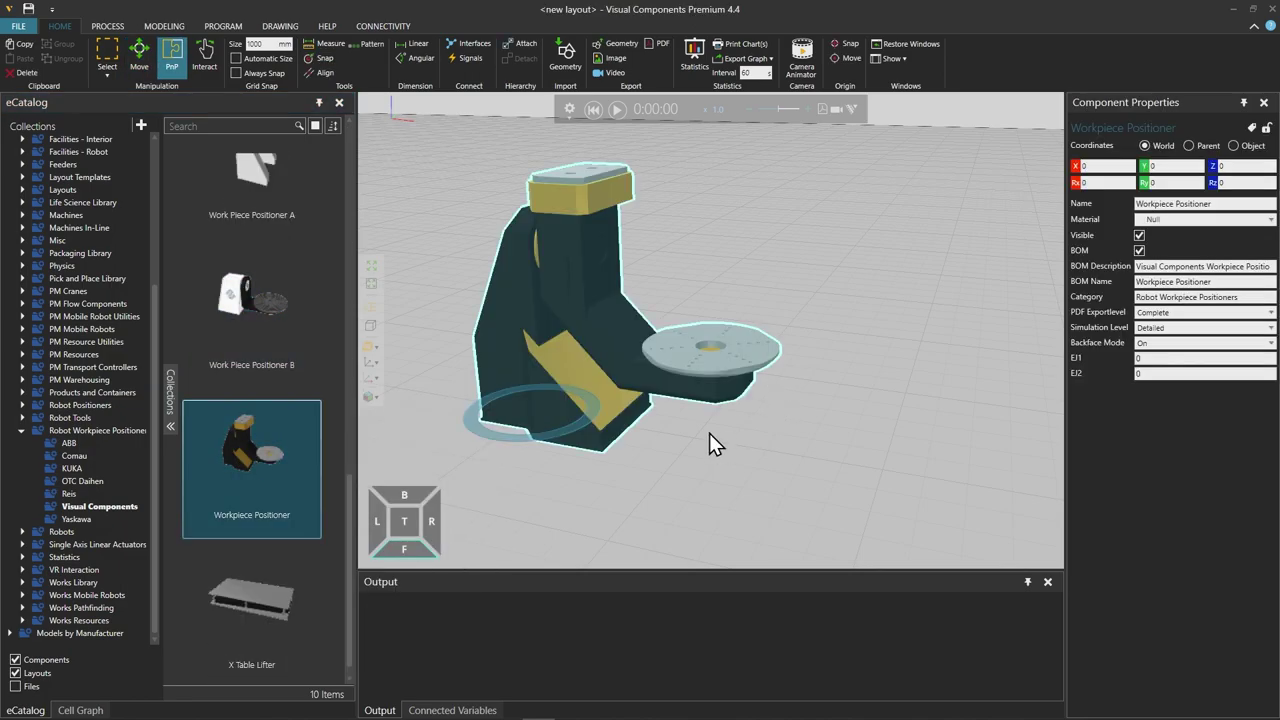
# Place a Generic Articulated Robot at about X 2277, Y -11 mm and rotate it to -180° about Z so it faces the positioner.
pyautogui.scroll(-5, 709, 440)
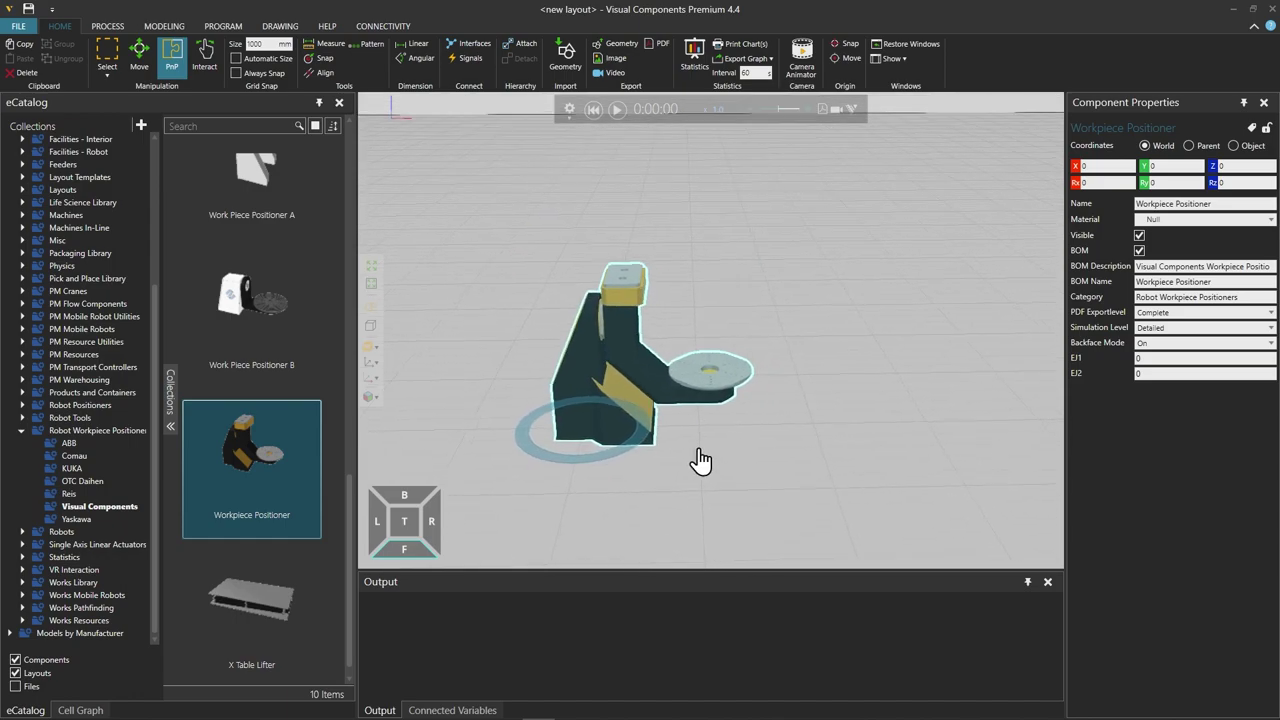
pyautogui.scroll(-2, 680, 445)
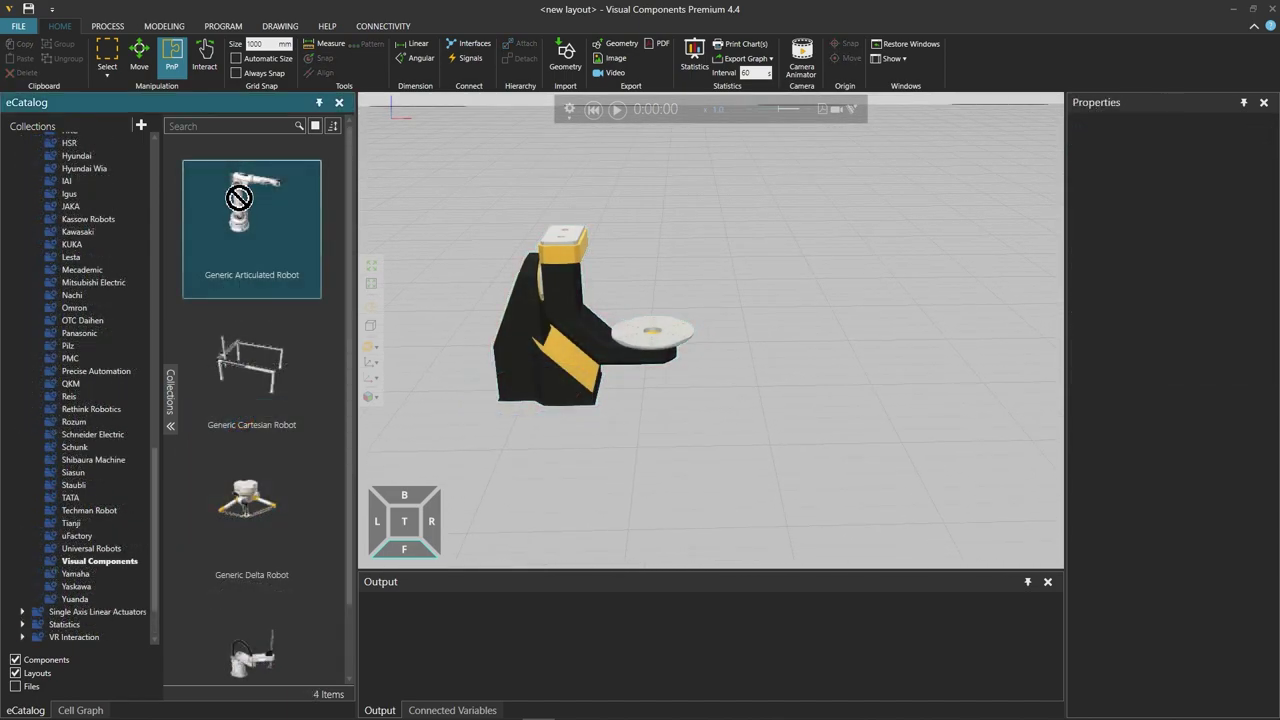
pyautogui.moveTo(235, 200); pyautogui.dragTo(791, 388)
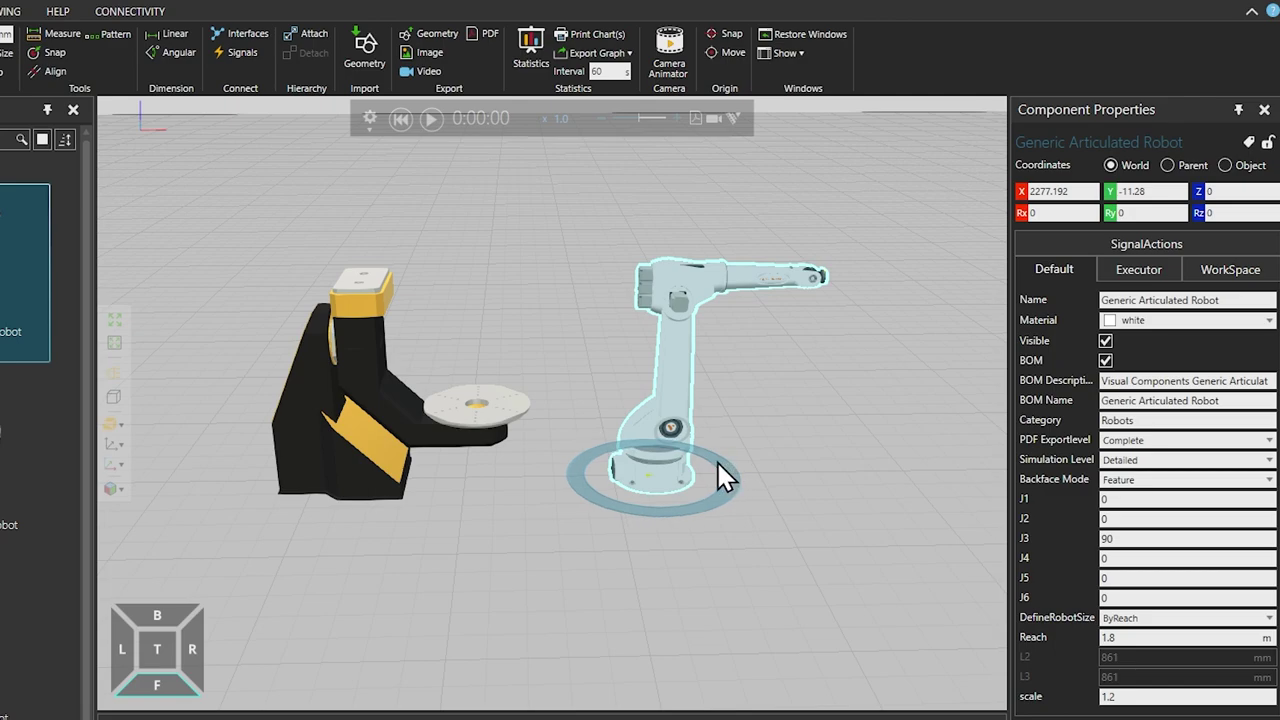
pyautogui.moveTo(723, 477); pyautogui.dragTo(524, 510)
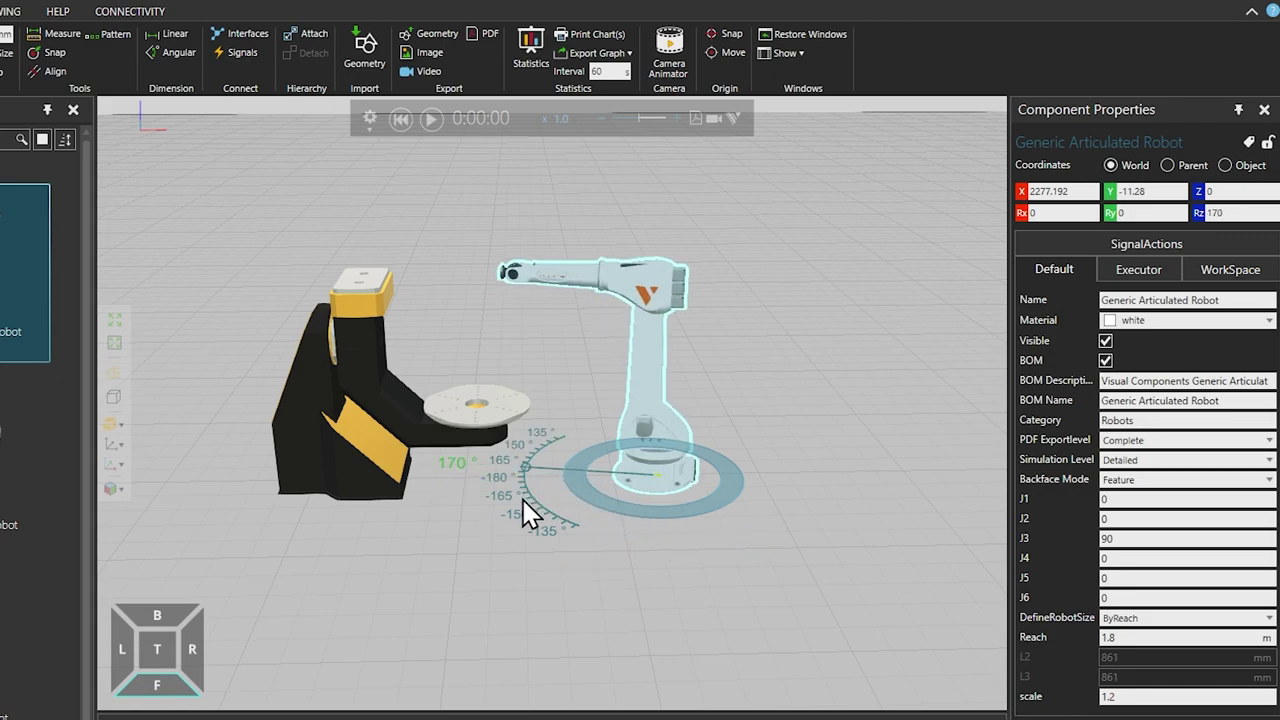
pyautogui.moveTo(524, 505); pyautogui.dragTo(524, 507)
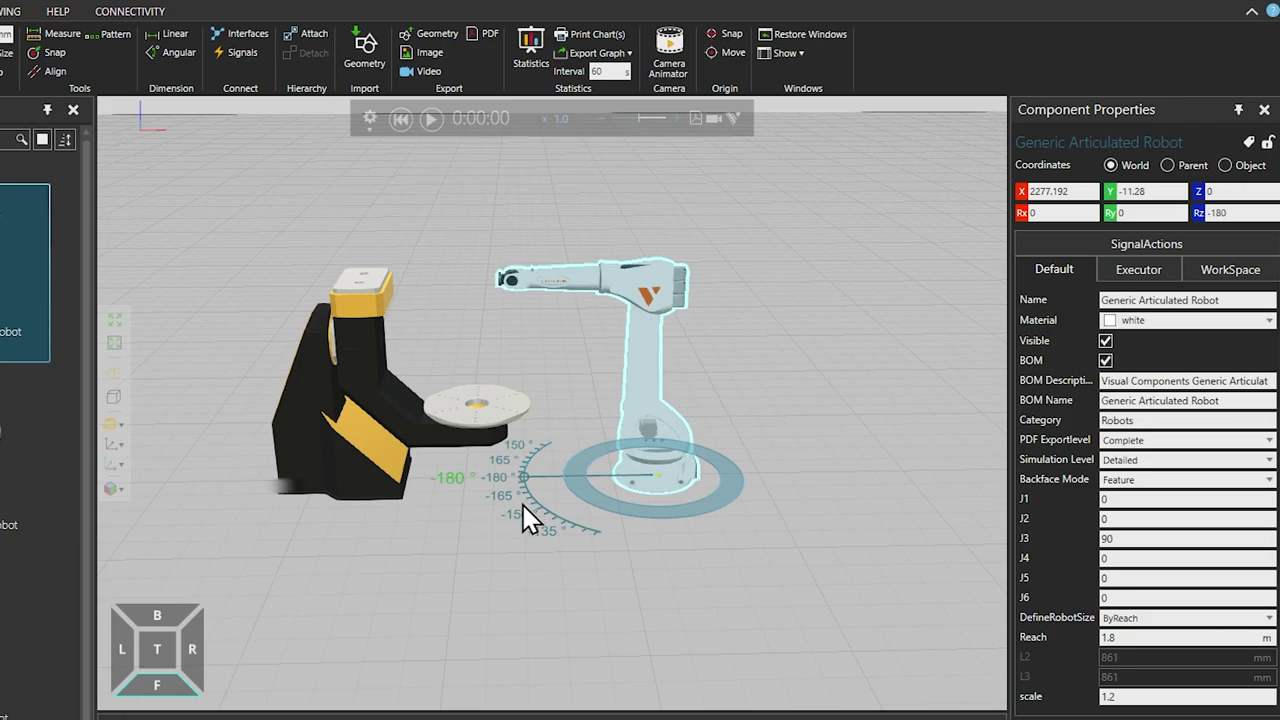
pyautogui.moveTo(523, 506); pyautogui.dragTo(523, 506)
pyautogui.moveTo(993, 487); pyautogui.dragTo(971, 486)
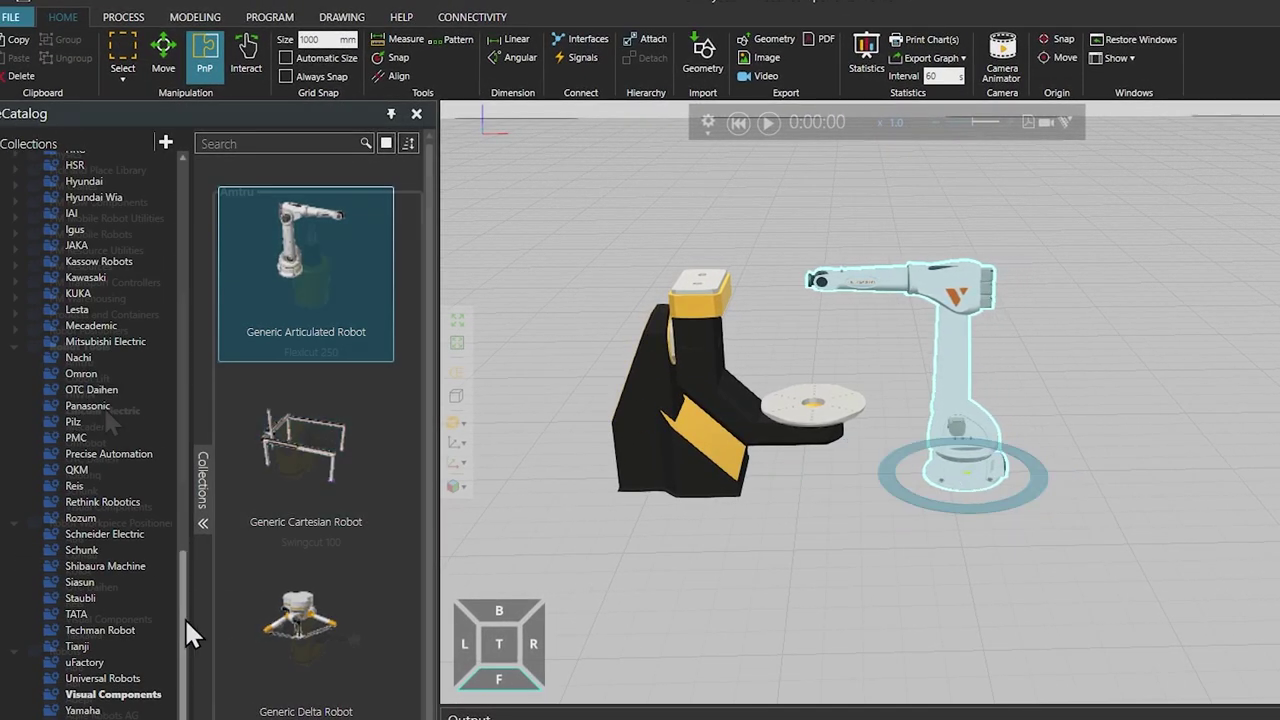
# Mount the Lincoln Electric Welding Torch from the robot tools collection on the robot's flange.
pyautogui.scroll(15, 184, 617)
pyautogui.click(103, 408)
pyautogui.moveTo(303, 280); pyautogui.dragTo(737, 363)
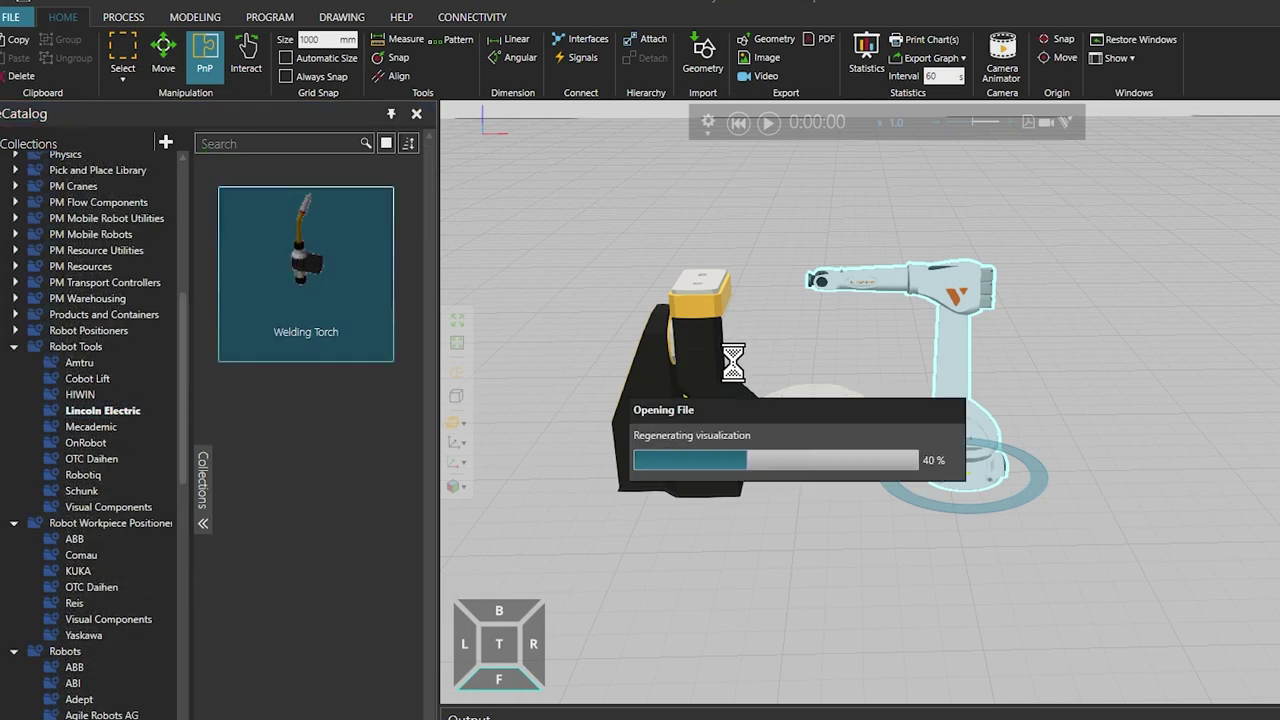
pyautogui.scroll(2, 765, 375)
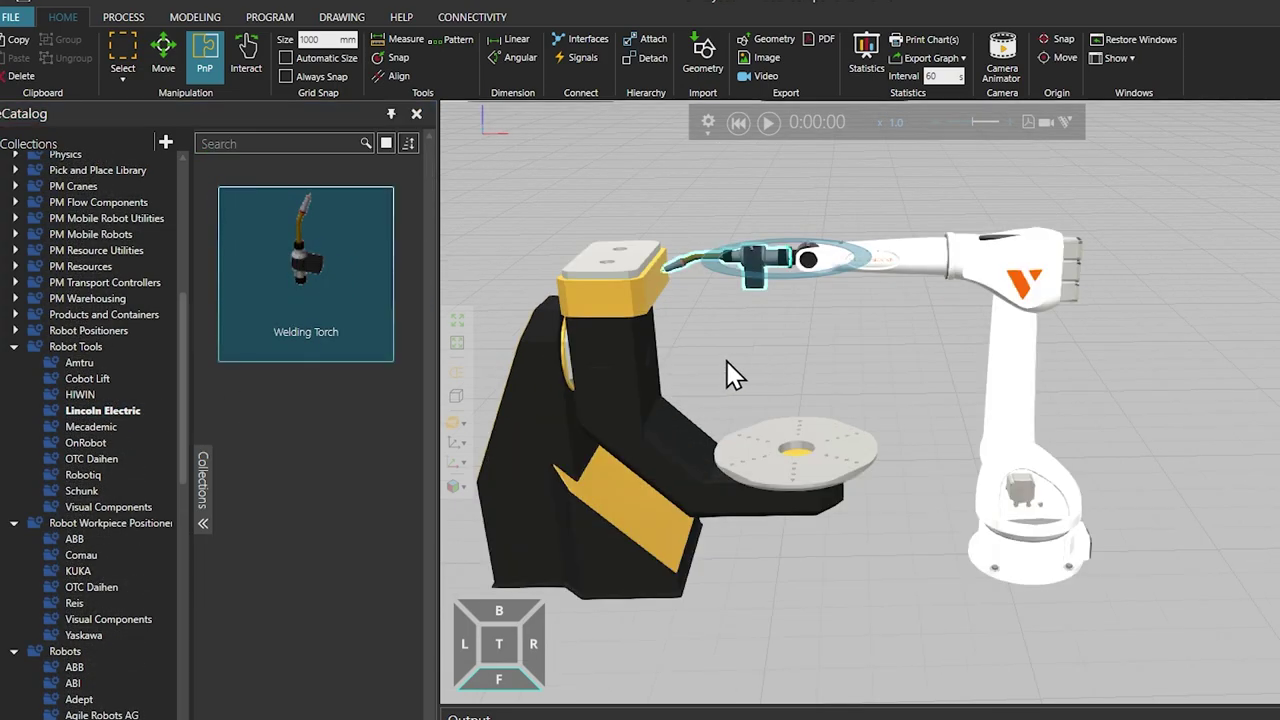
pyautogui.scroll(2, 726, 362)
pyautogui.moveTo(733, 375); pyautogui.dragTo(706, 360, button='right')
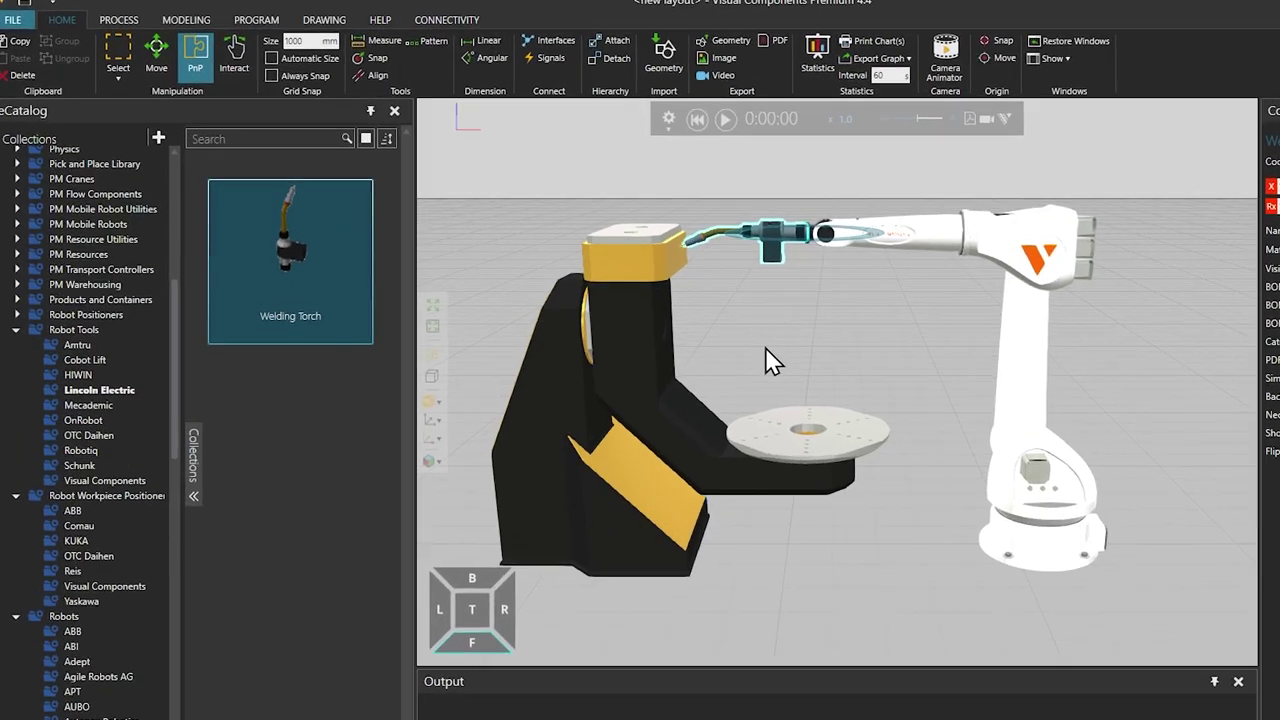
pyautogui.click(765, 360)
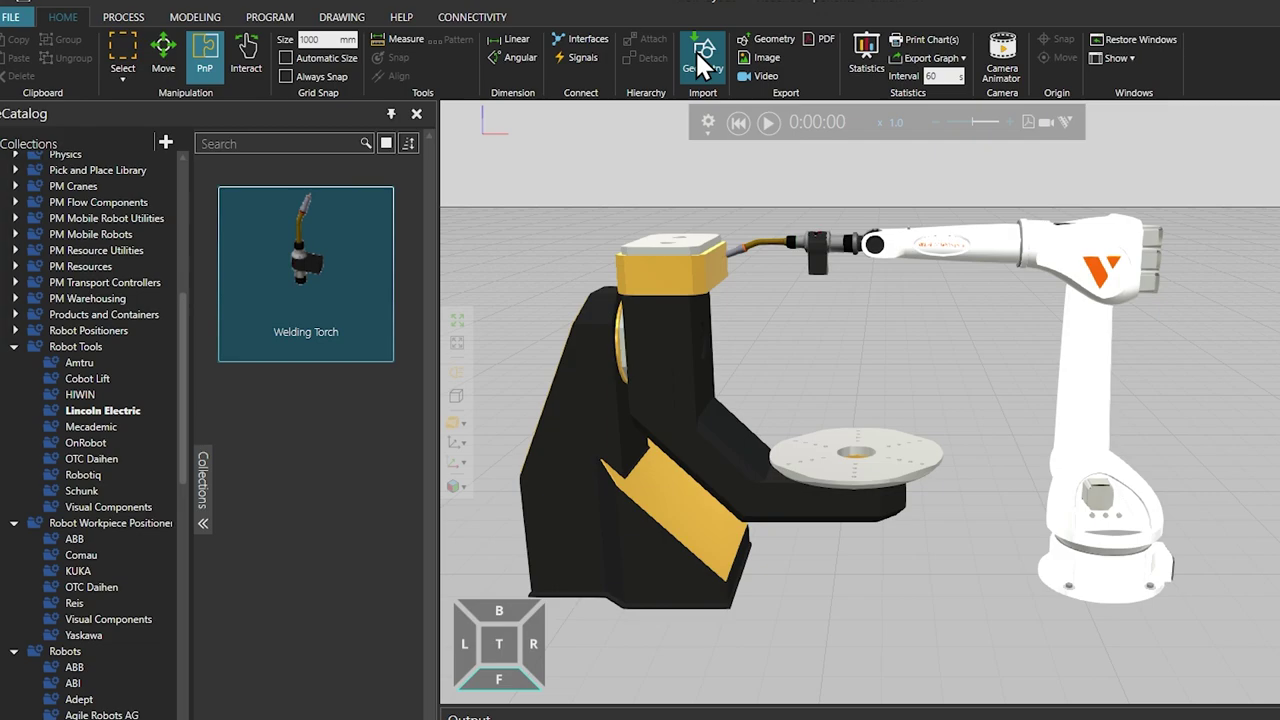
# Import the WeldPart.SLDPRT geometry from the Robot Reachability Part I folder into the layout.
pyautogui.click(703, 60)
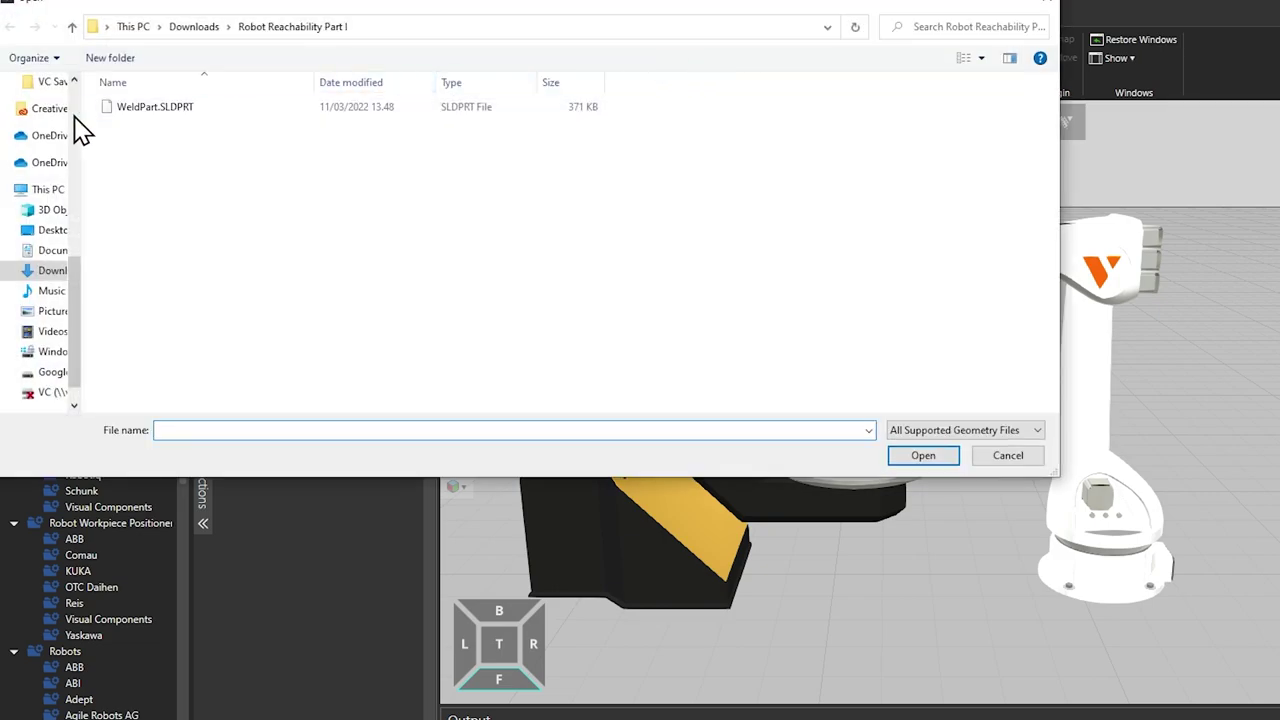
pyautogui.click(128, 110)
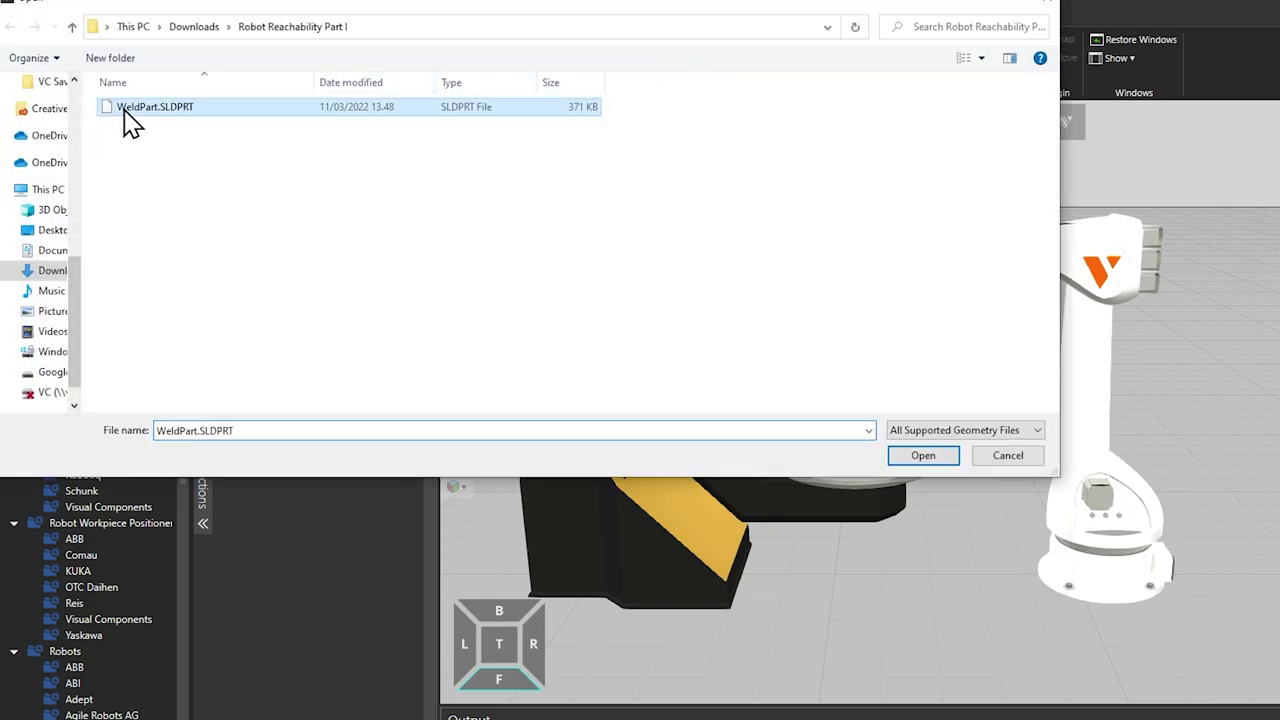
pyautogui.click(923, 460)
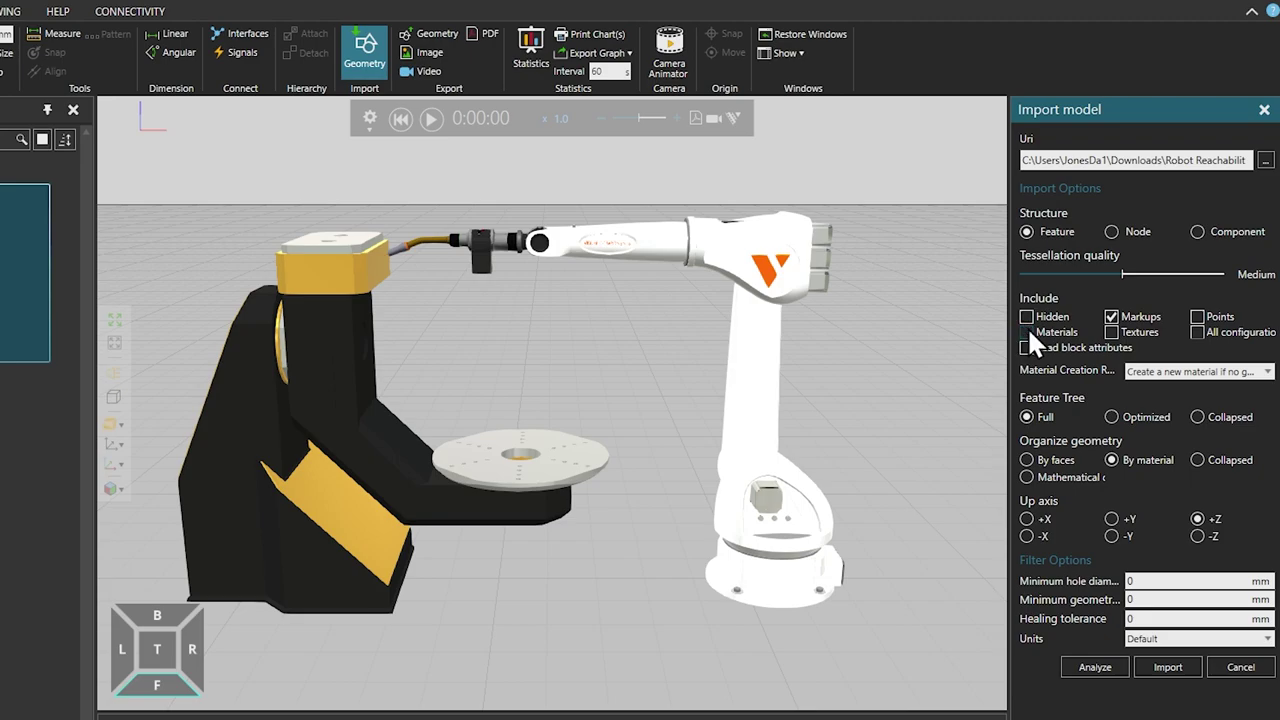
pyautogui.click(1168, 668)
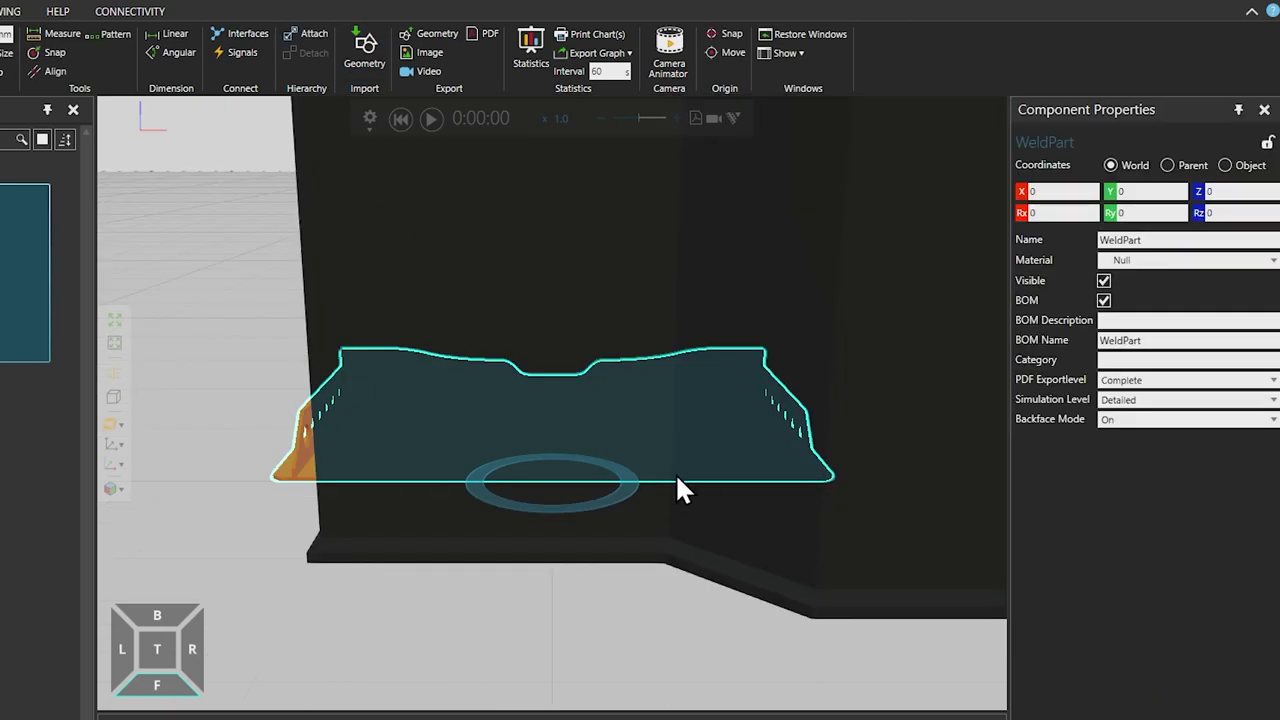
# Move the weld part clear of the positioner to about X 996, Y 670 mm and set its material to steel.
pyautogui.scroll(-10, 677, 488)
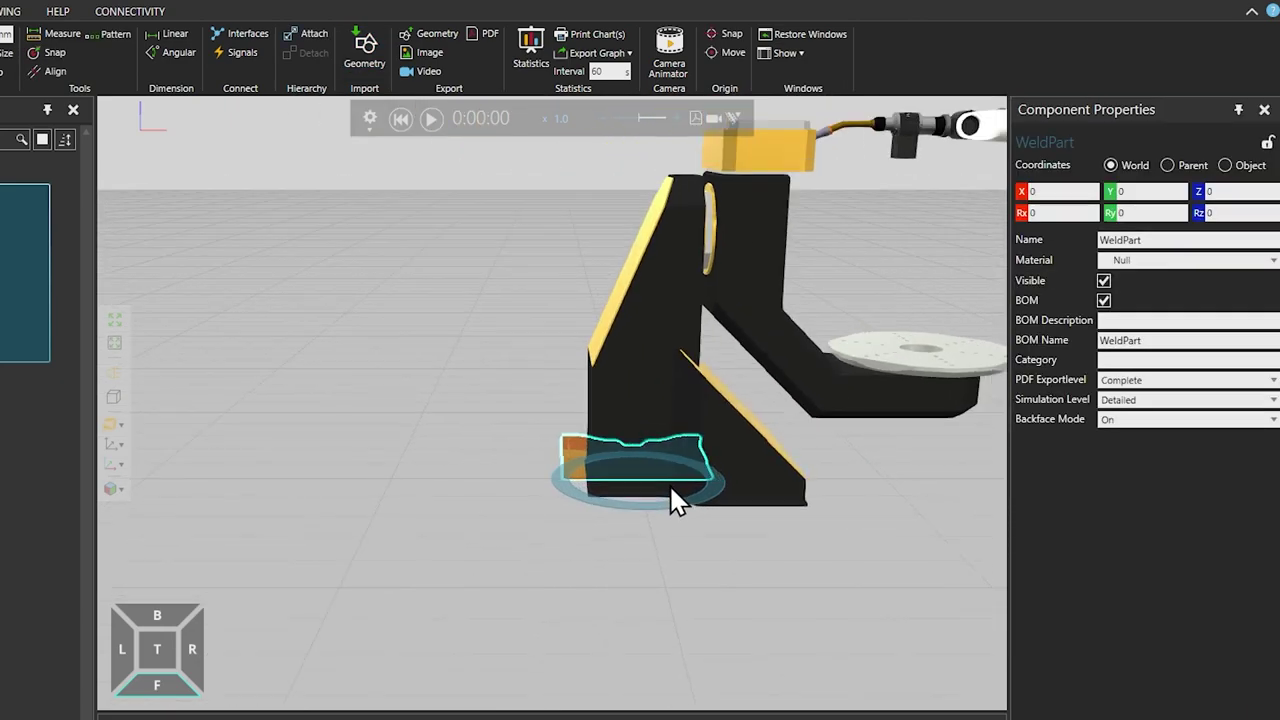
pyautogui.scroll(-3, 677, 488)
pyautogui.moveTo(803, 511); pyautogui.dragTo(677, 434, button='right')
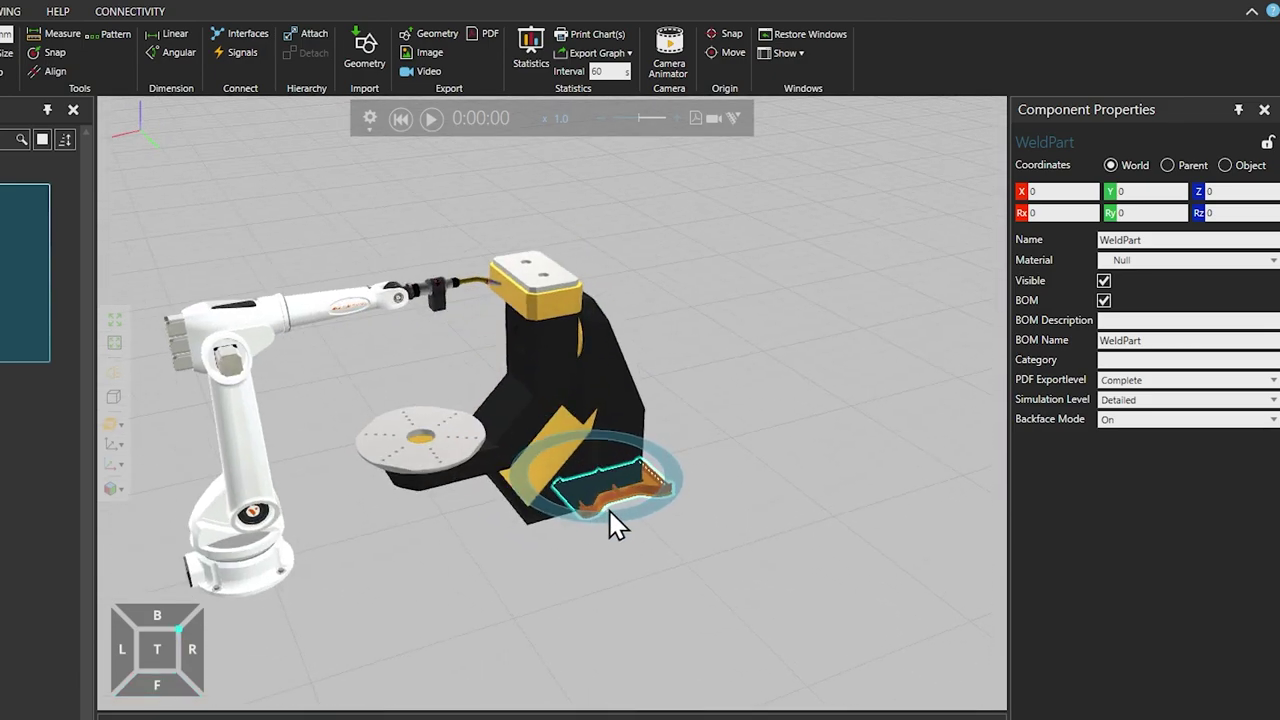
pyautogui.moveTo(617, 525); pyautogui.dragTo(449, 574)
pyautogui.moveTo(449, 574); pyautogui.dragTo(509, 629, button='right')
pyautogui.moveTo(509, 629); pyautogui.dragTo(555, 603)
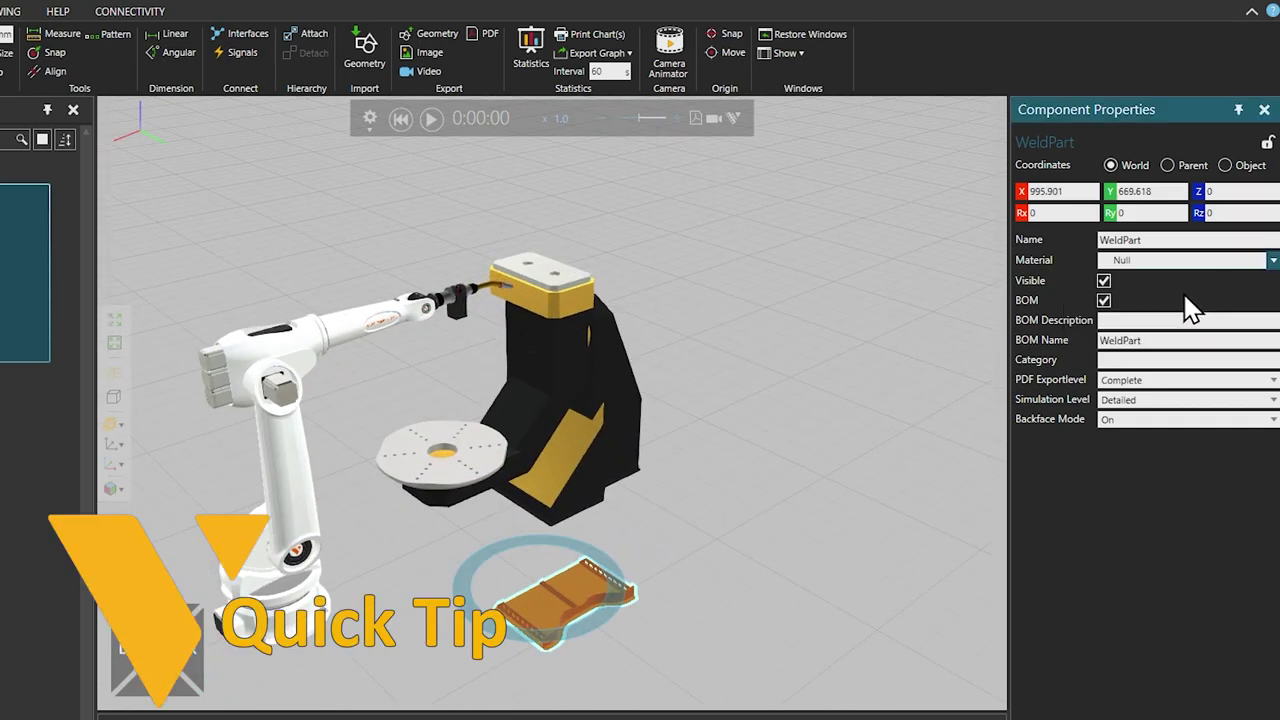
pyautogui.scroll(-10, 1185, 315)
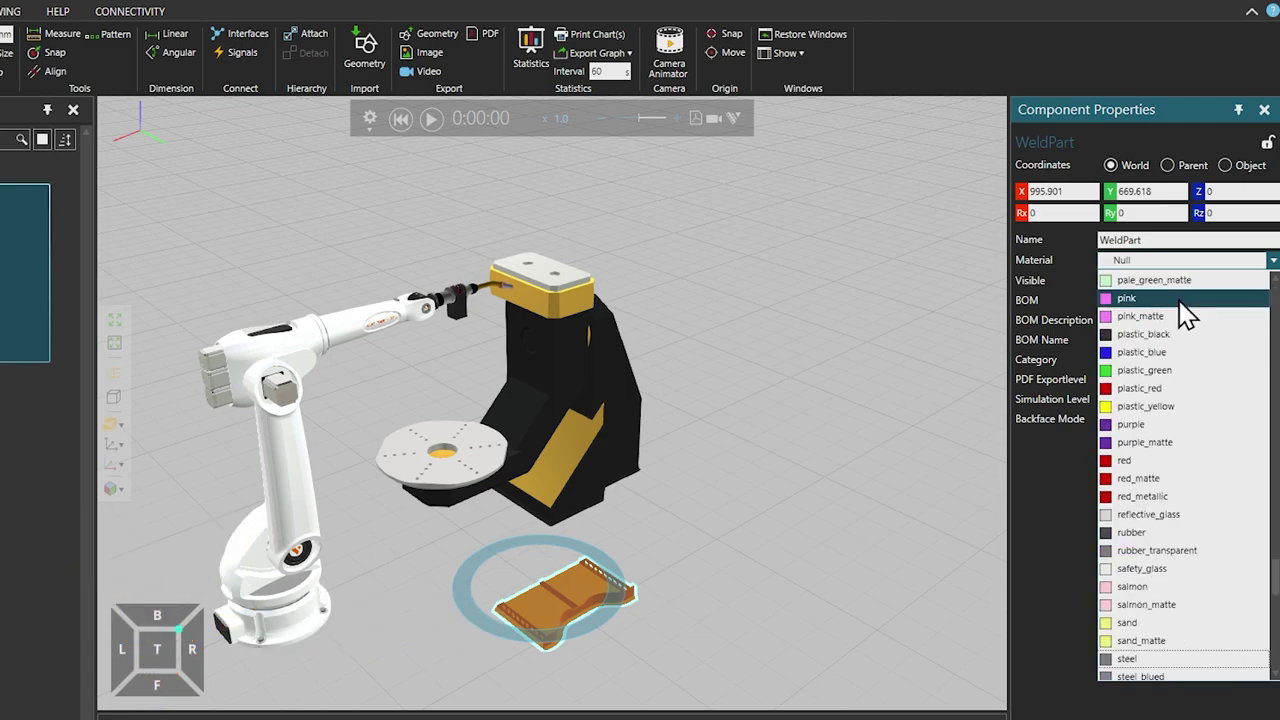
pyautogui.click(1134, 659)
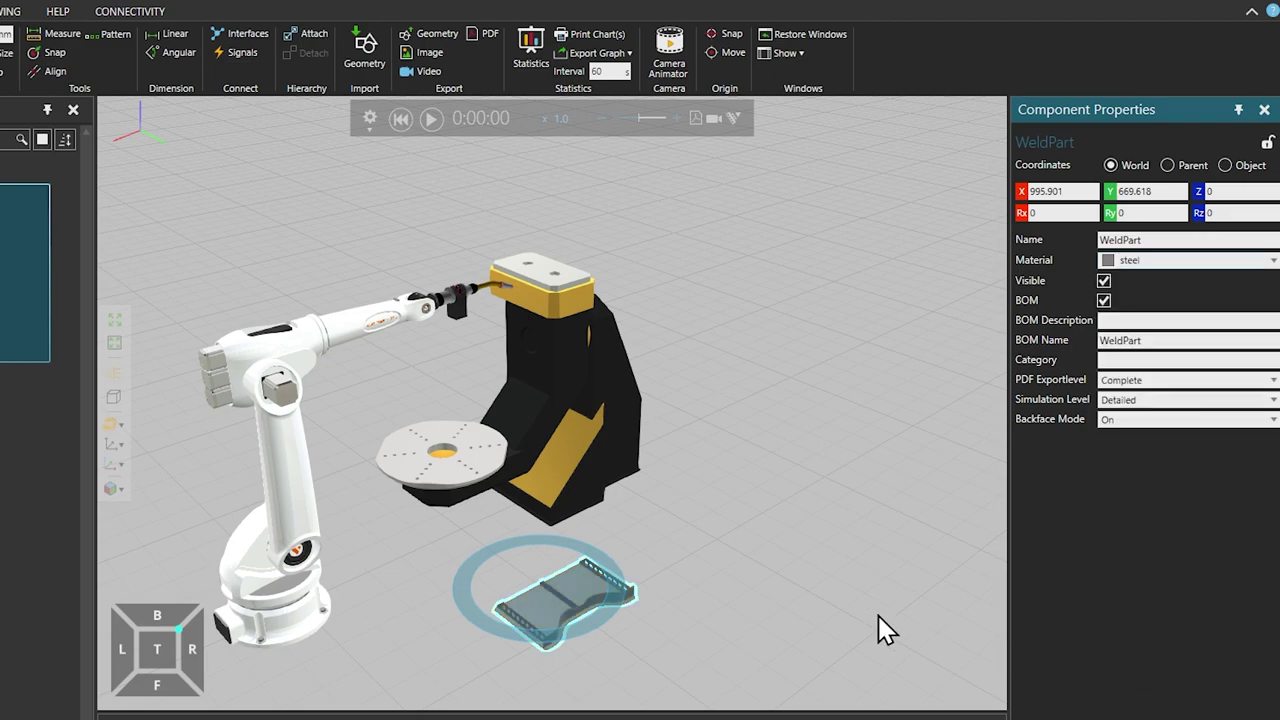
# Attach the weld part to the positioner's round table node and snap it to the centre of the table.
pyautogui.click(319, 29)
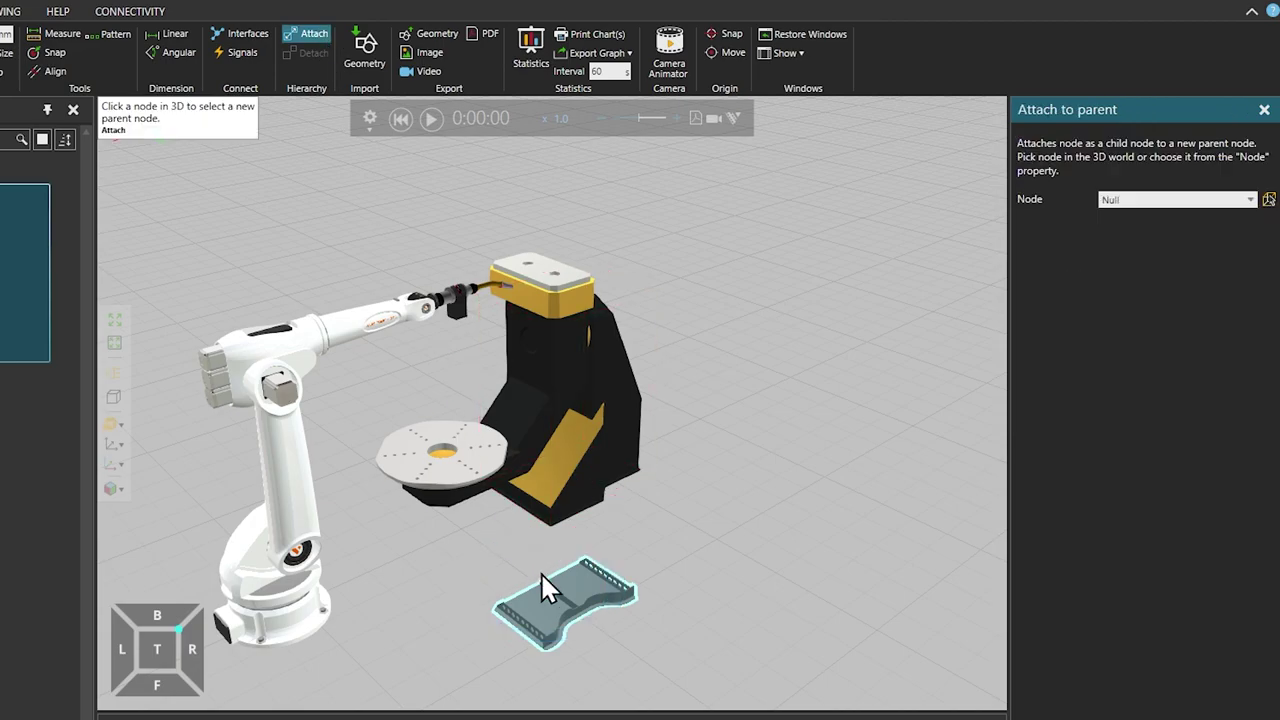
pyautogui.click(445, 452)
pyautogui.scroll(5, 447, 462)
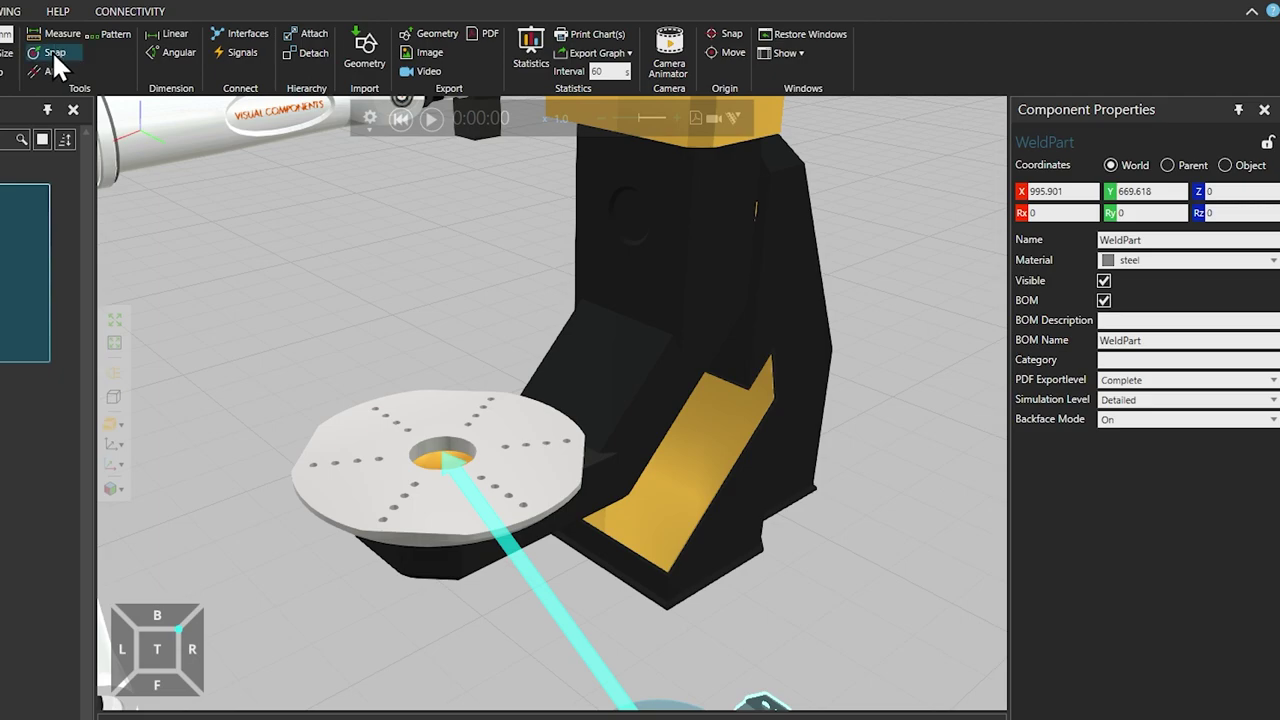
pyautogui.click(52, 50)
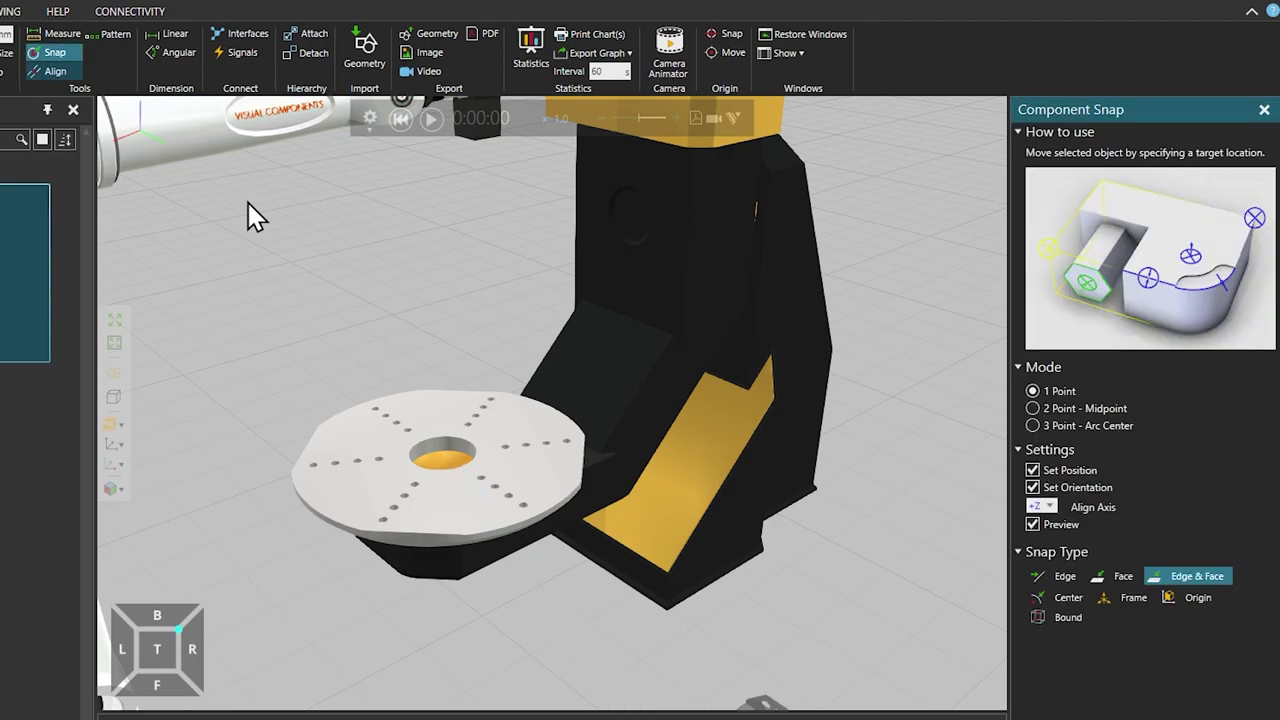
pyautogui.click(441, 450)
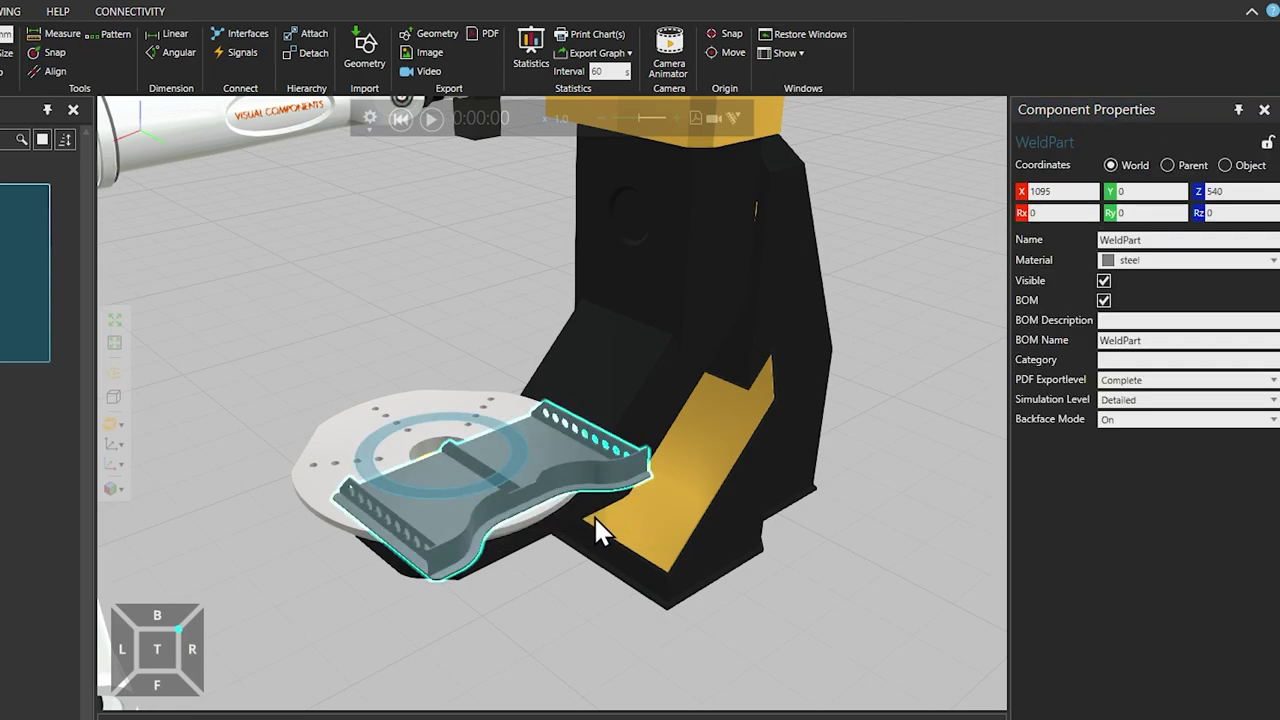
# Measure the distance from the weld part's straight back edge to its outer front corner.
pyautogui.moveTo(323, 346); pyautogui.dragTo(334, 348, button='right')
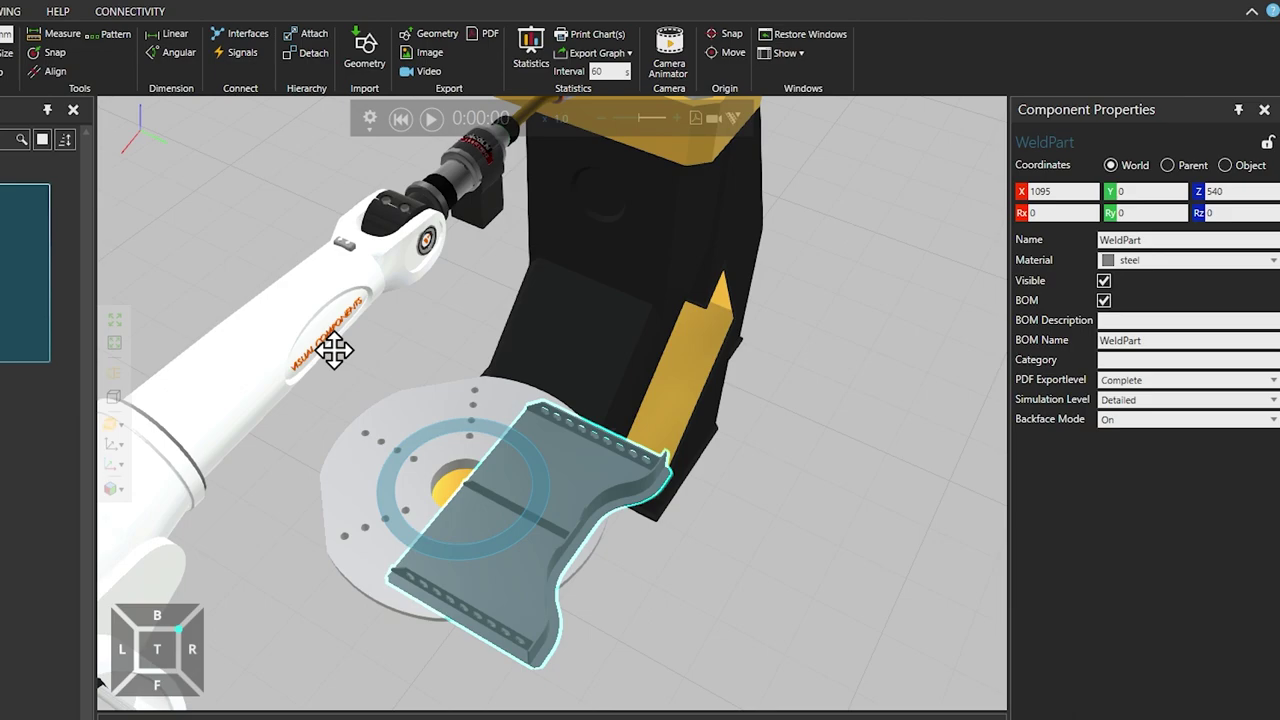
pyautogui.moveTo(334, 348); pyautogui.dragTo(331, 349, button='right')
pyautogui.click(66, 31)
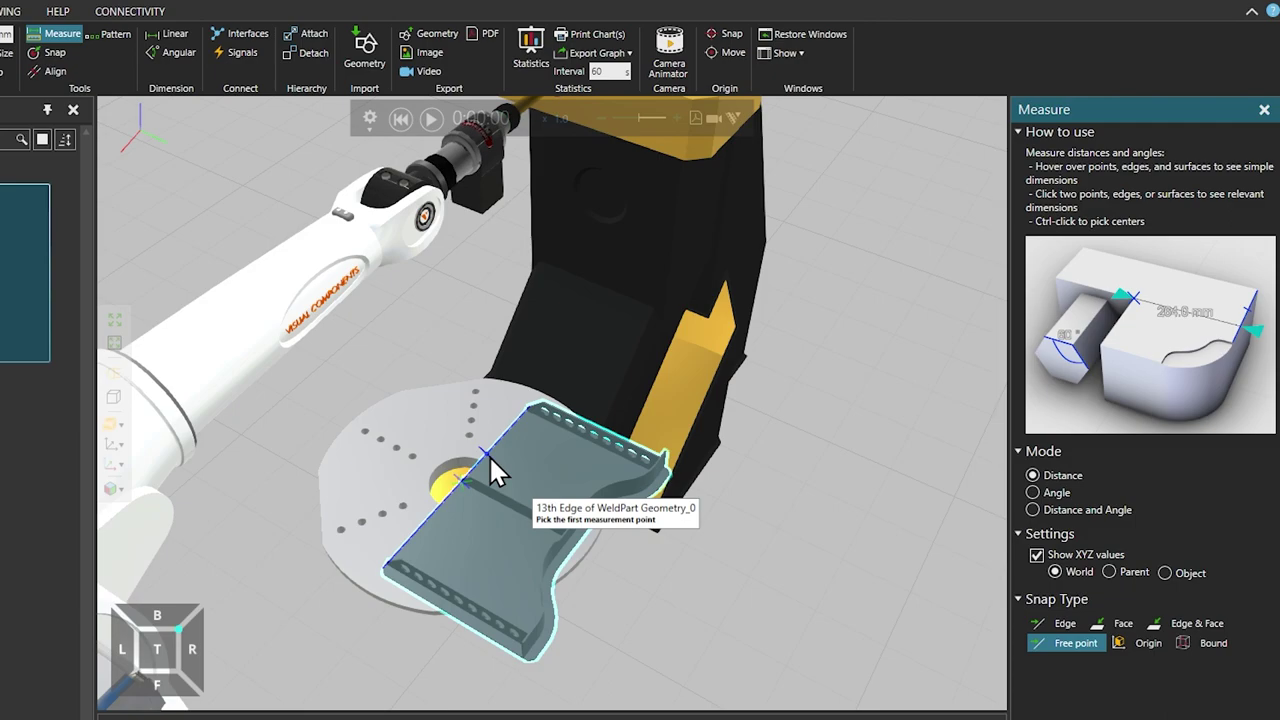
pyautogui.click(489, 455)
pyautogui.click(541, 652)
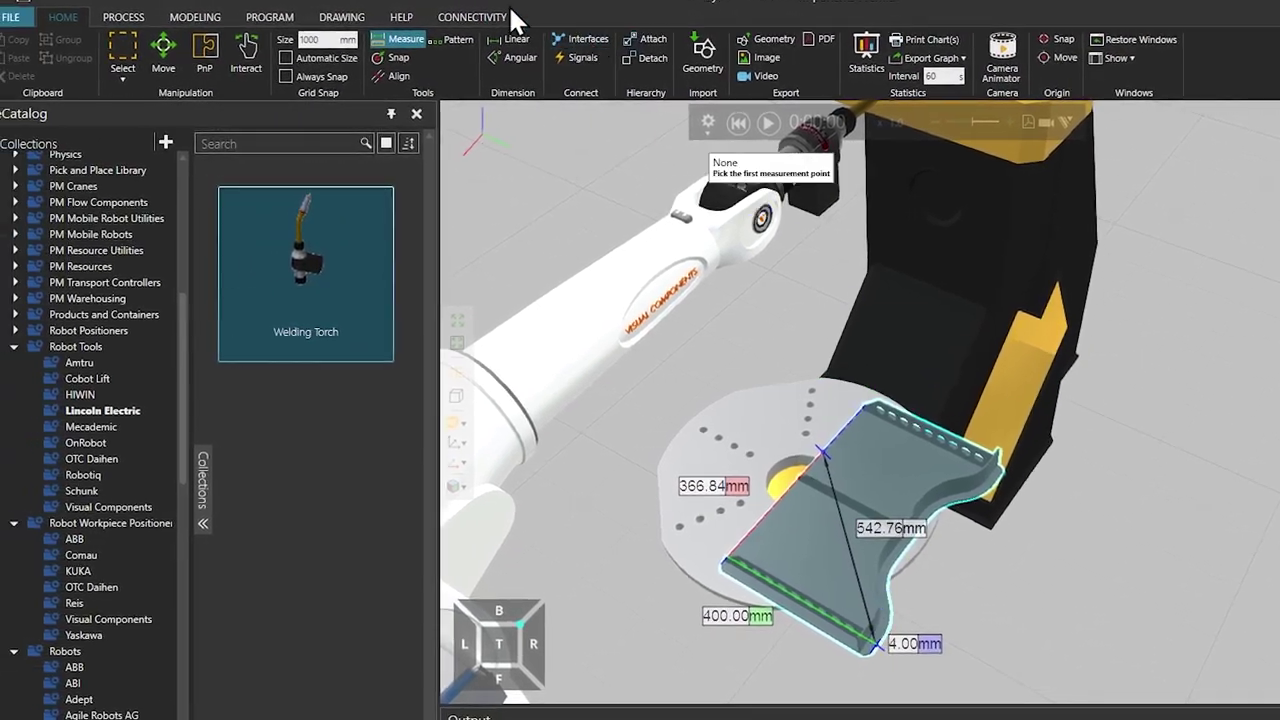
# Move the weld part along the Y axis to about -119 mm, shifting it across the round table.
pyautogui.click(176, 56)
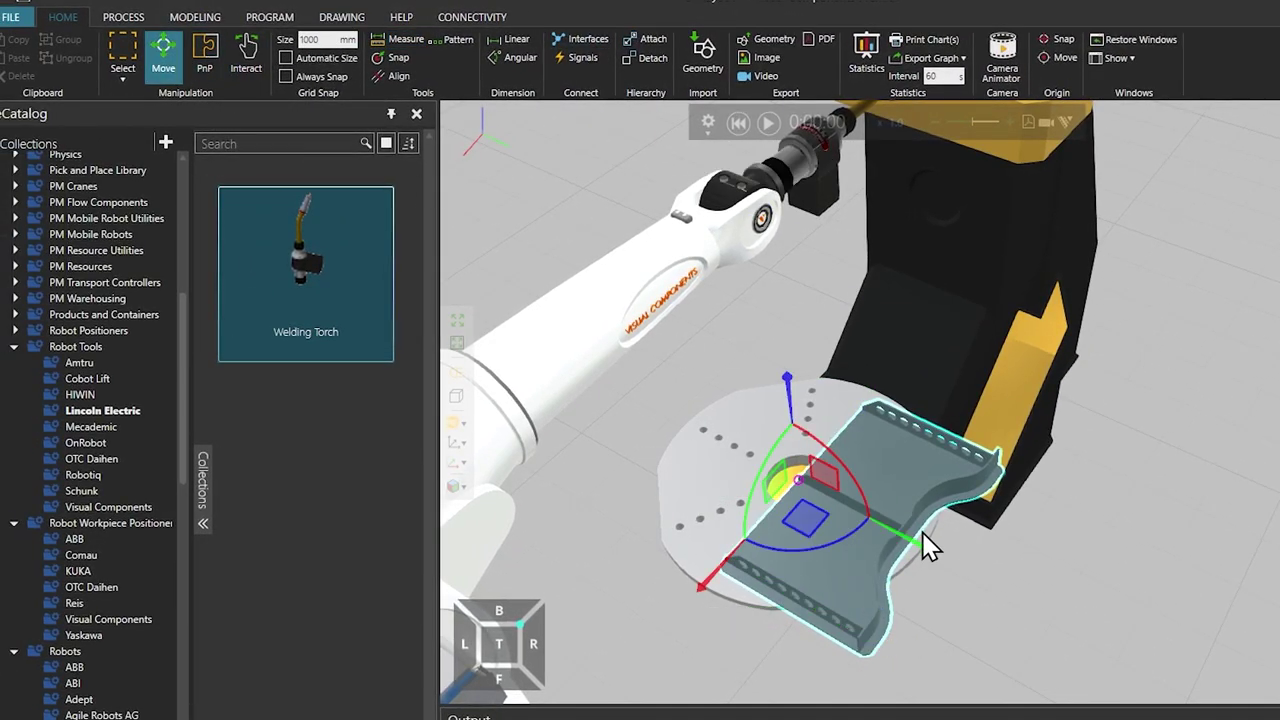
pyautogui.moveTo(922, 536); pyautogui.dragTo(847, 525)
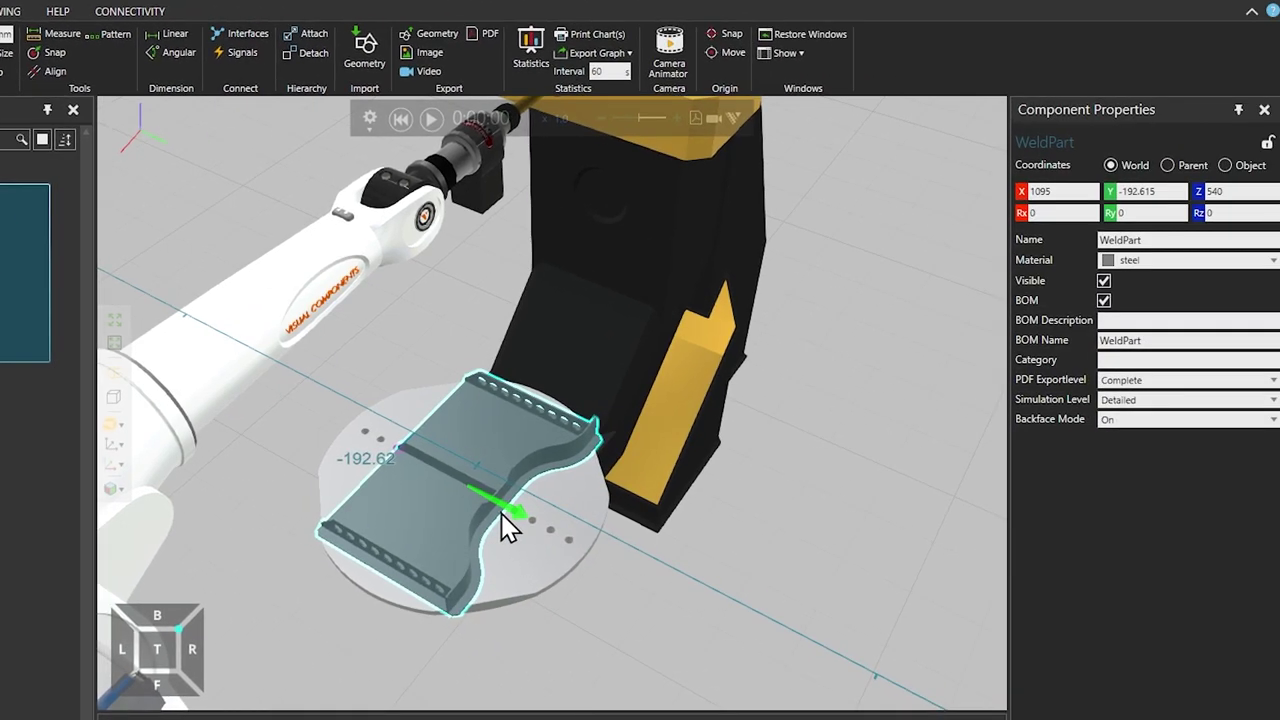
pyautogui.moveTo(503, 516); pyautogui.dragTo(540, 540)
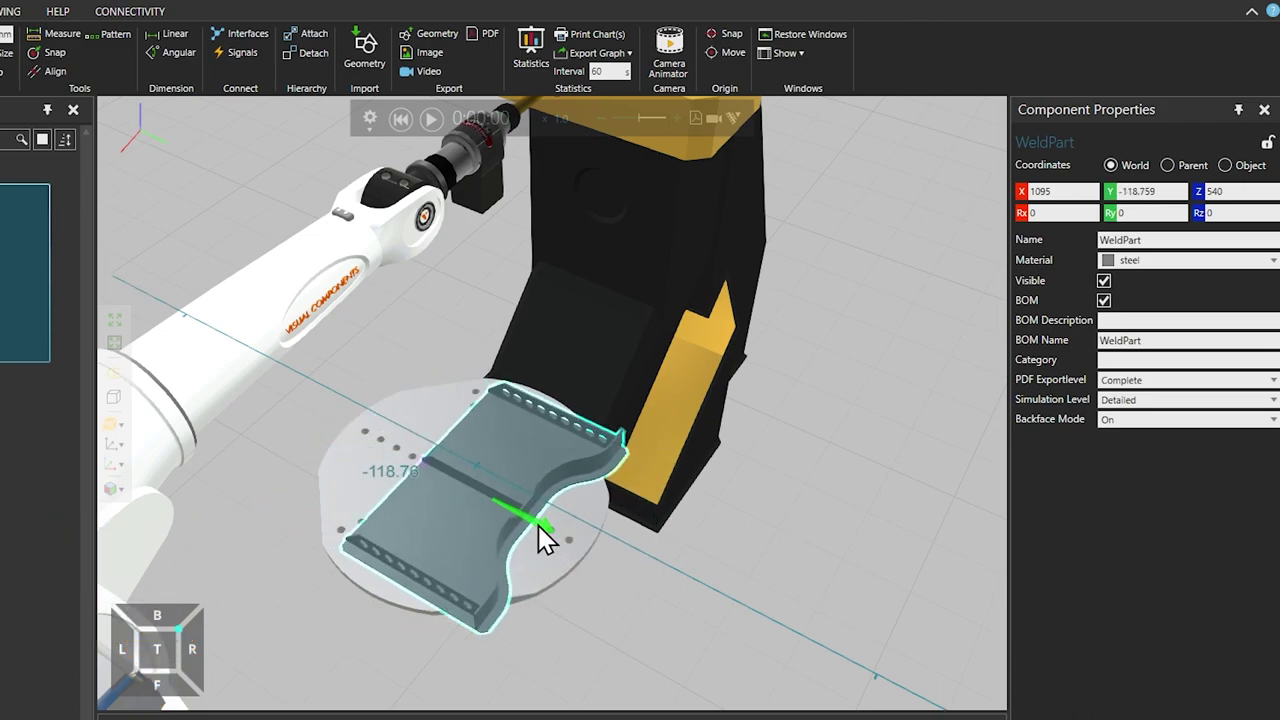
pyautogui.moveTo(540, 540); pyautogui.dragTo(540, 540)
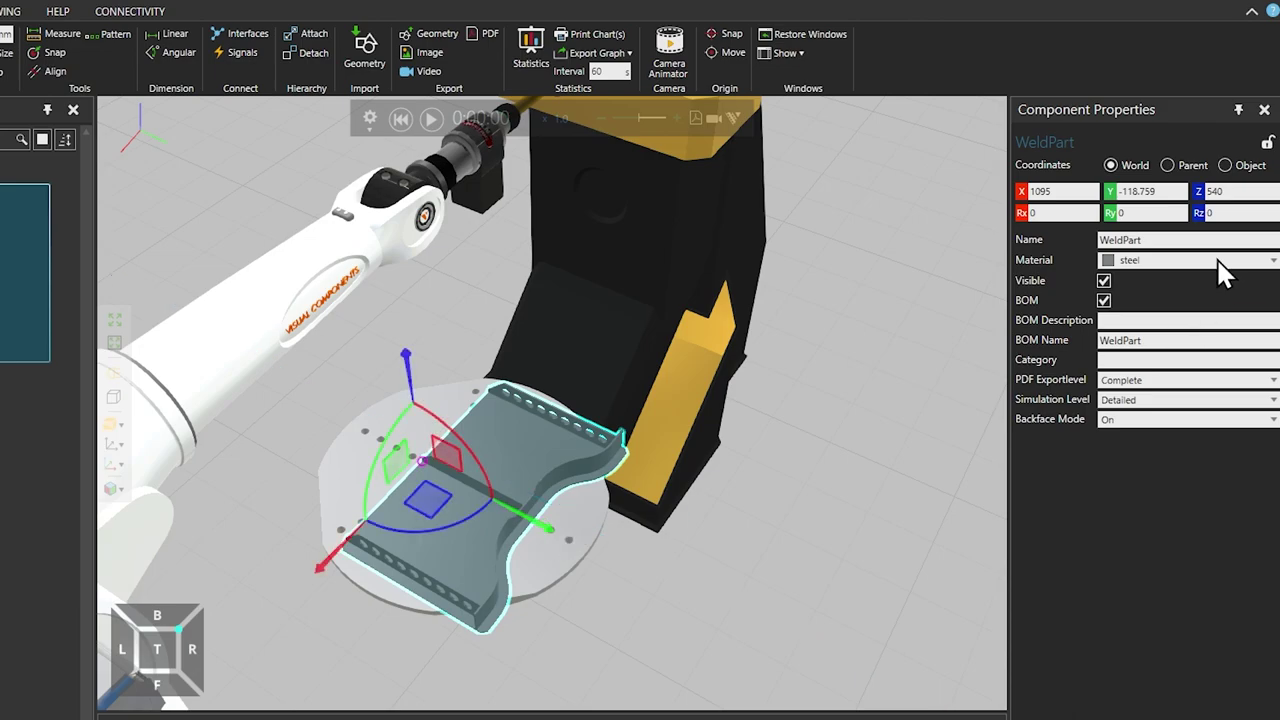
# Set the weld part's world Y coordinate to -200 mm so that it sits across the middle of the round table.
pyautogui.moveTo(1175, 191); pyautogui.dragTo(1128, 232)
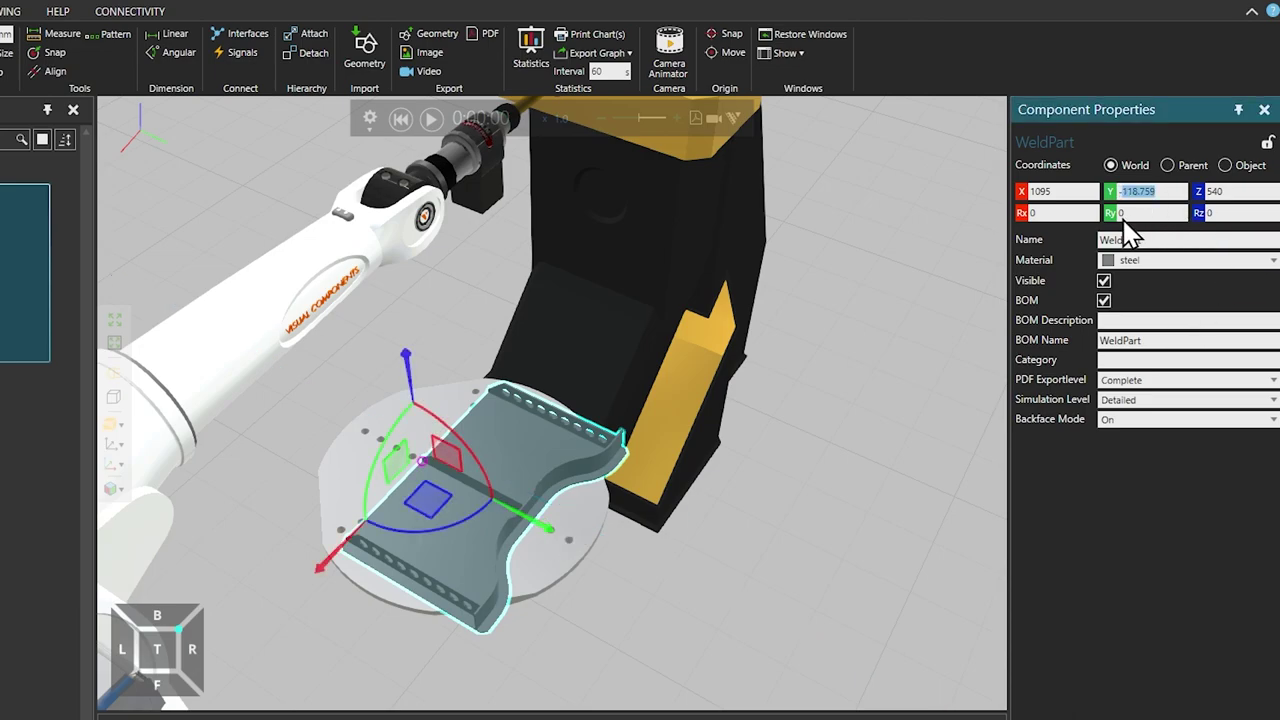
pyautogui.write('-200')
pyautogui.press('Return')
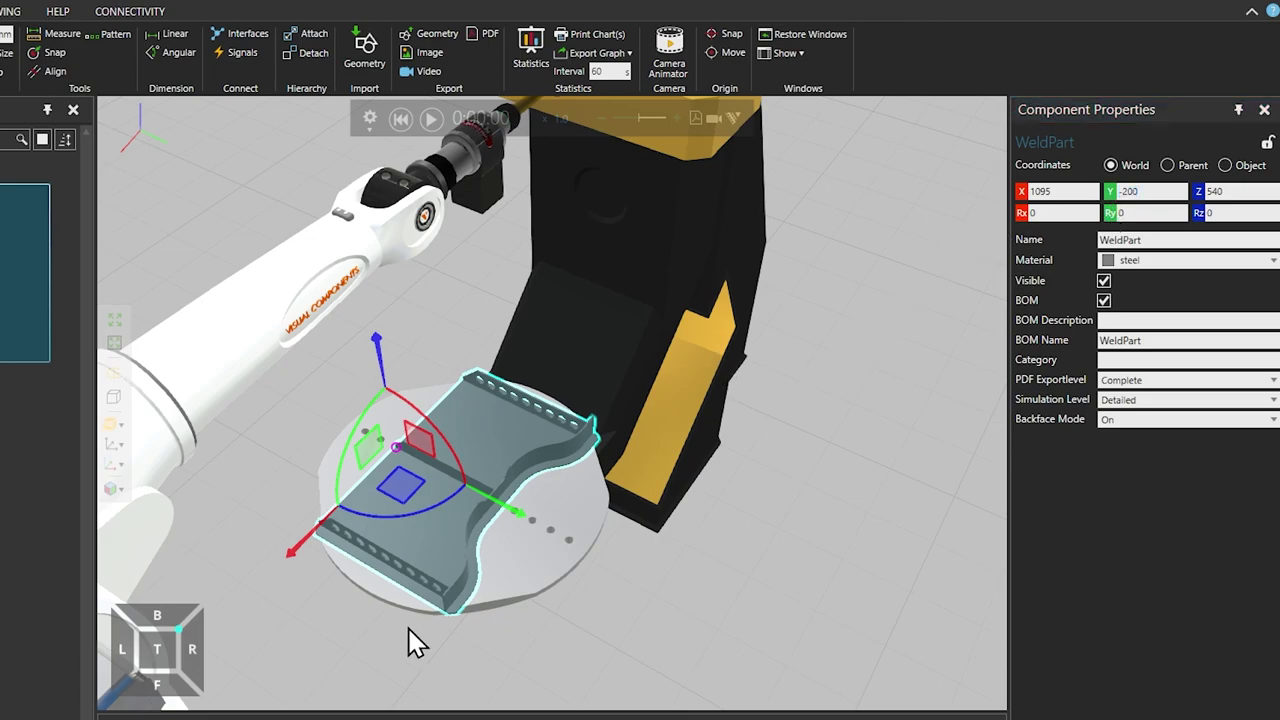
pyautogui.moveTo(297, 589); pyautogui.dragTo(395, 560, button='right')
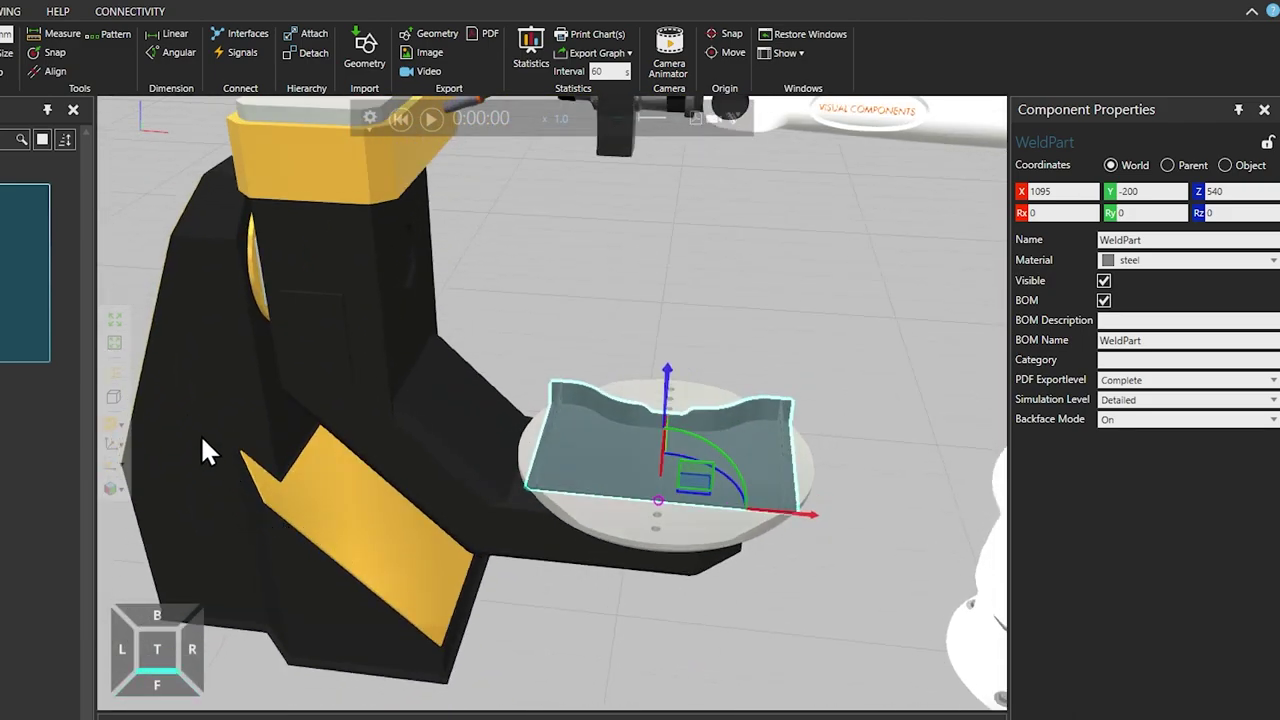
pyautogui.click(115, 320)
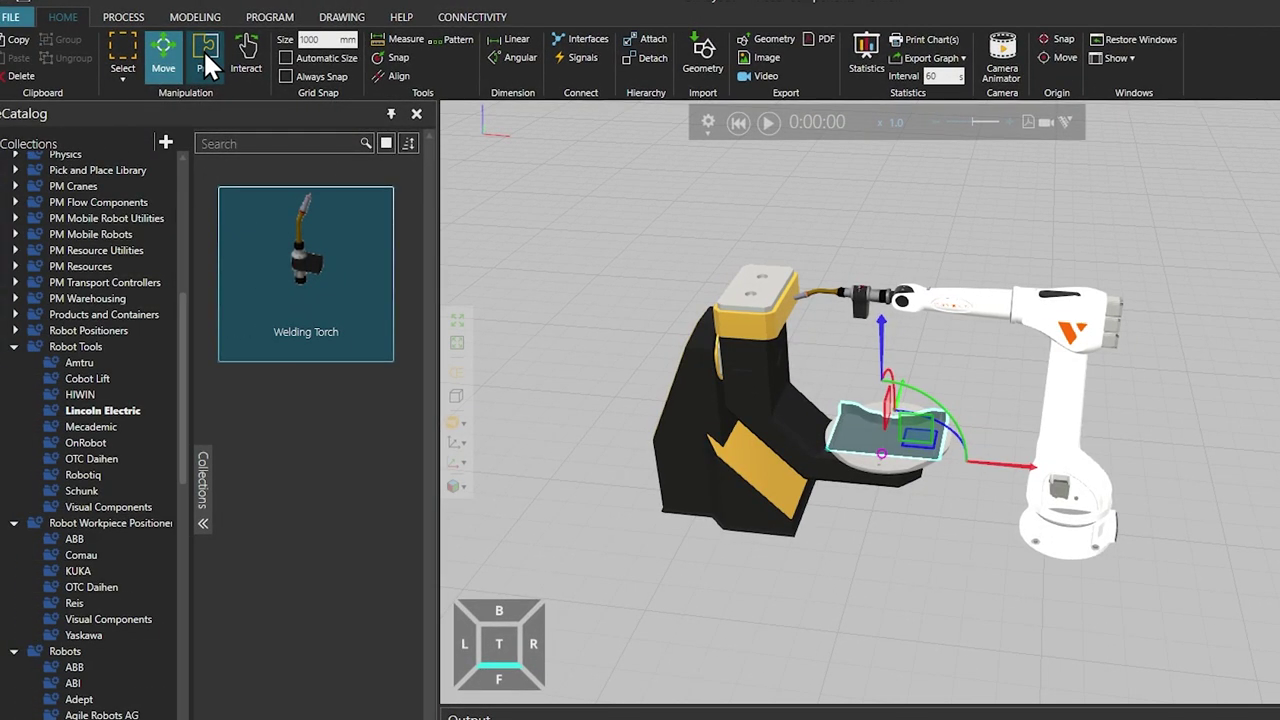
# Connect the articulated robot's Connect Workpiece Positioner interface to the Workpiece Positioner's RobotInterface.
pyautogui.click(204, 52)
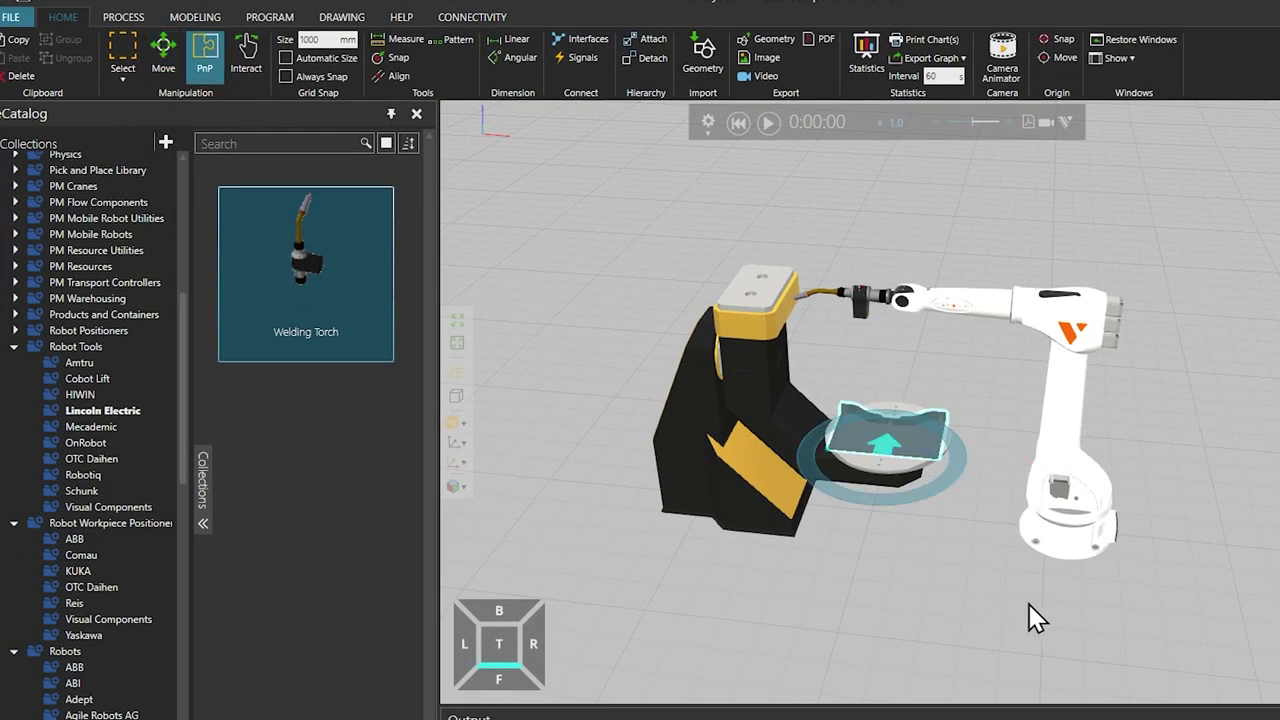
pyautogui.click(1083, 563)
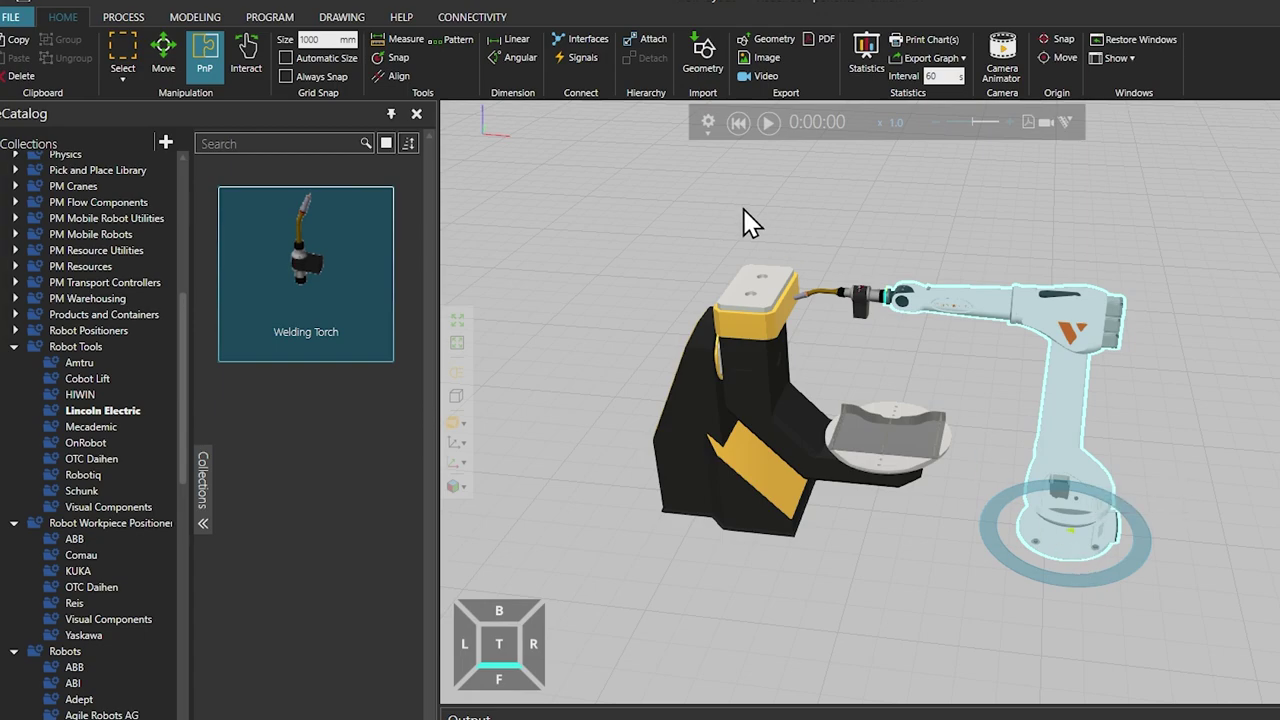
pyautogui.click(583, 43)
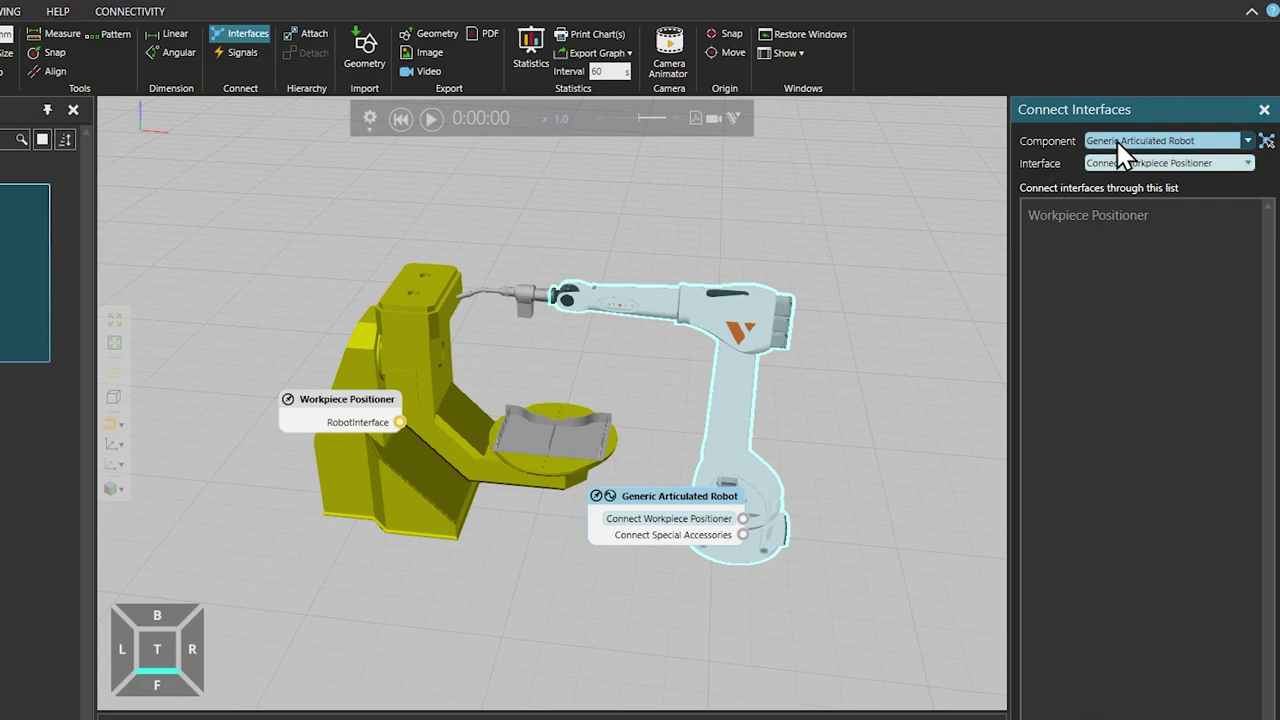
pyautogui.click(1061, 220)
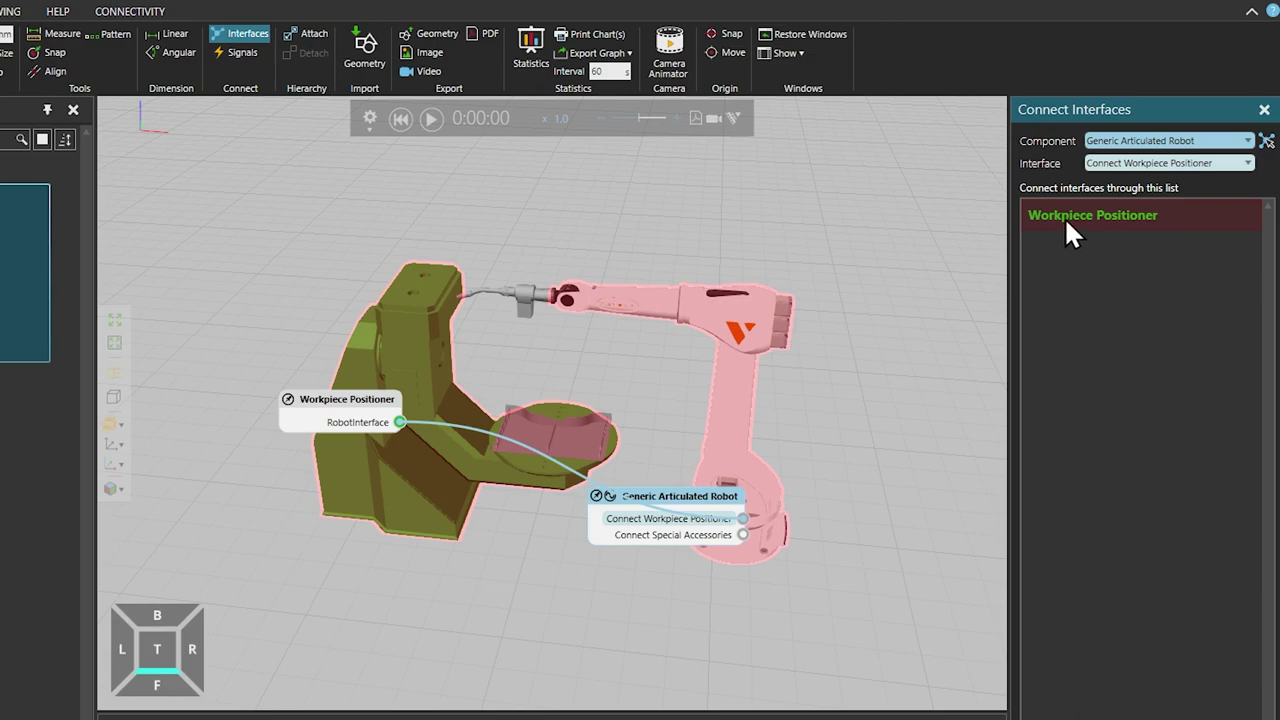
pyautogui.click(1064, 216)
pyautogui.moveTo(745, 520); pyautogui.dragTo(400, 424)
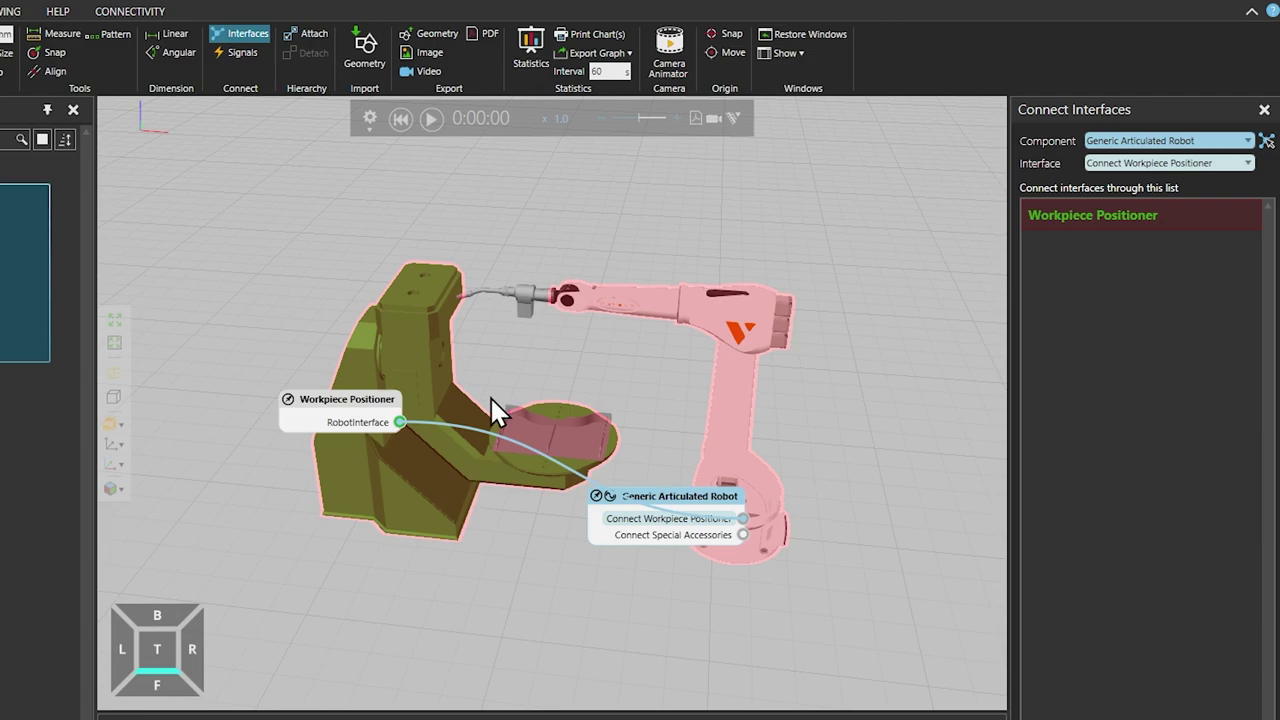
pyautogui.click(236, 33)
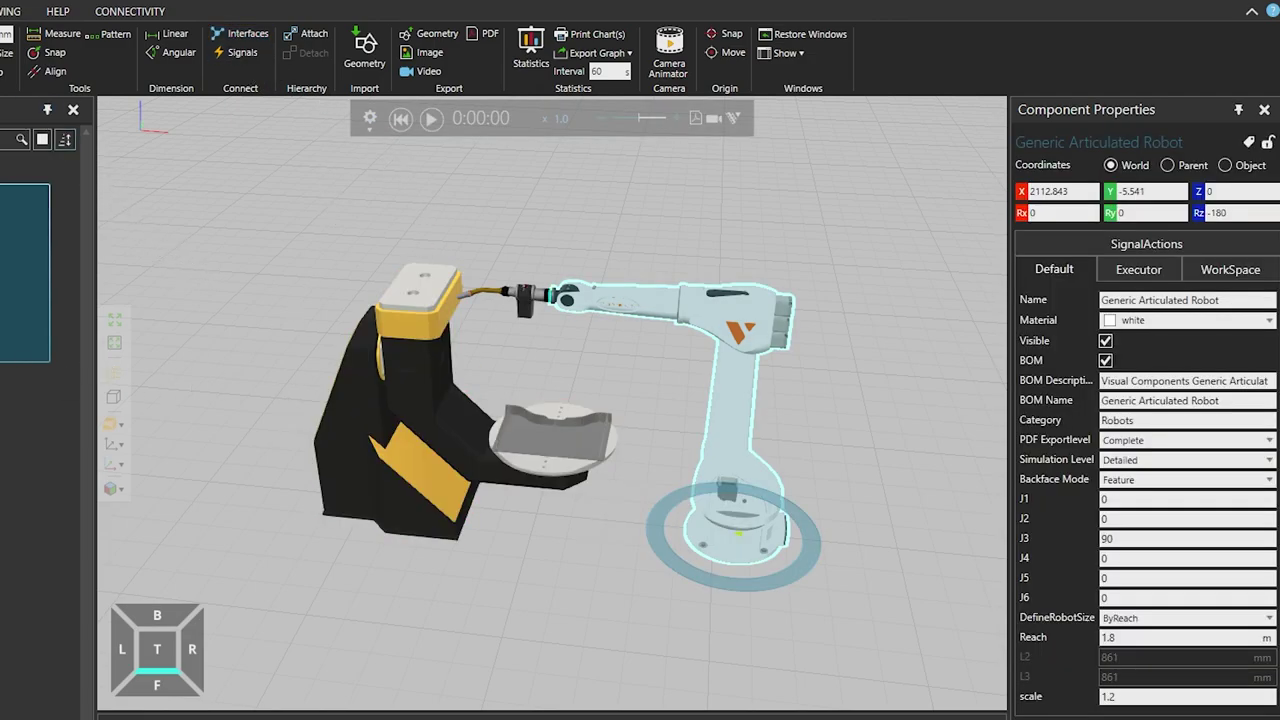
# Shift the articulated robot along Y to about -374 mm, and reset its Y coordinate to 0 to line it up with the positioner.
pyautogui.click(392, 457)
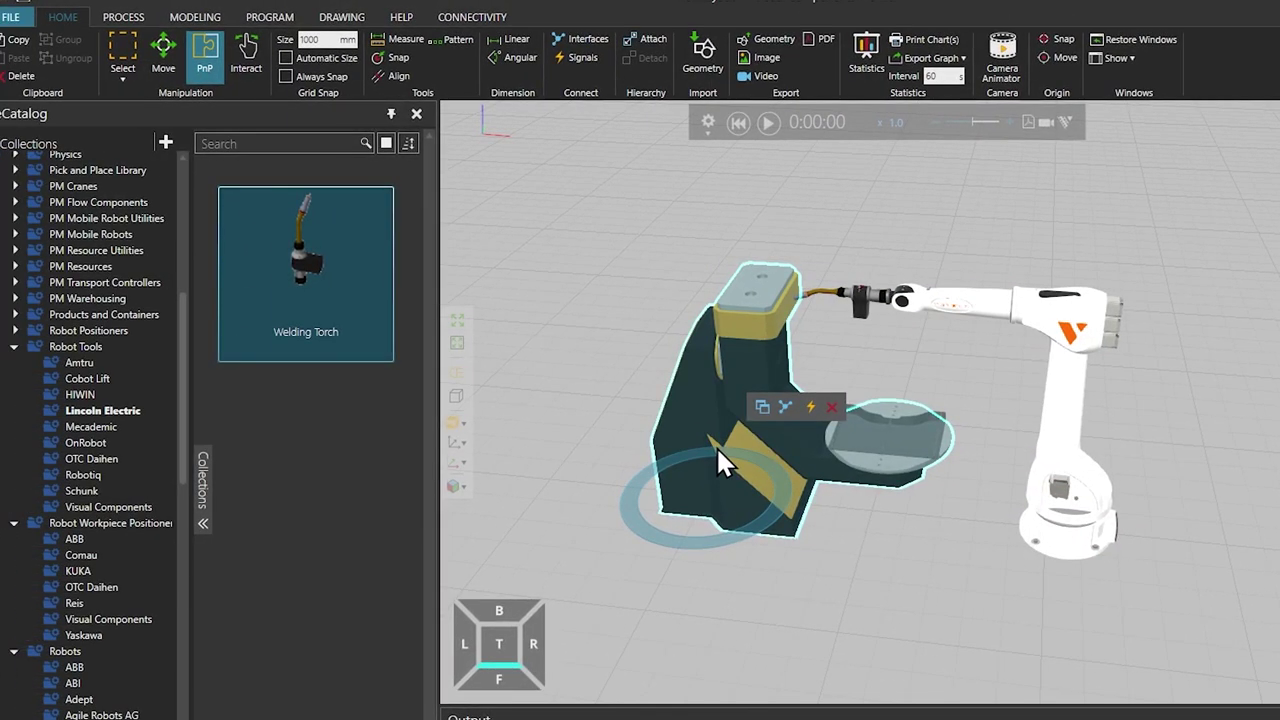
pyautogui.click(172, 50)
pyautogui.moveTo(880, 465); pyautogui.dragTo(868, 428, button='right')
pyautogui.moveTo(533, 420); pyautogui.dragTo(569, 403, button='right')
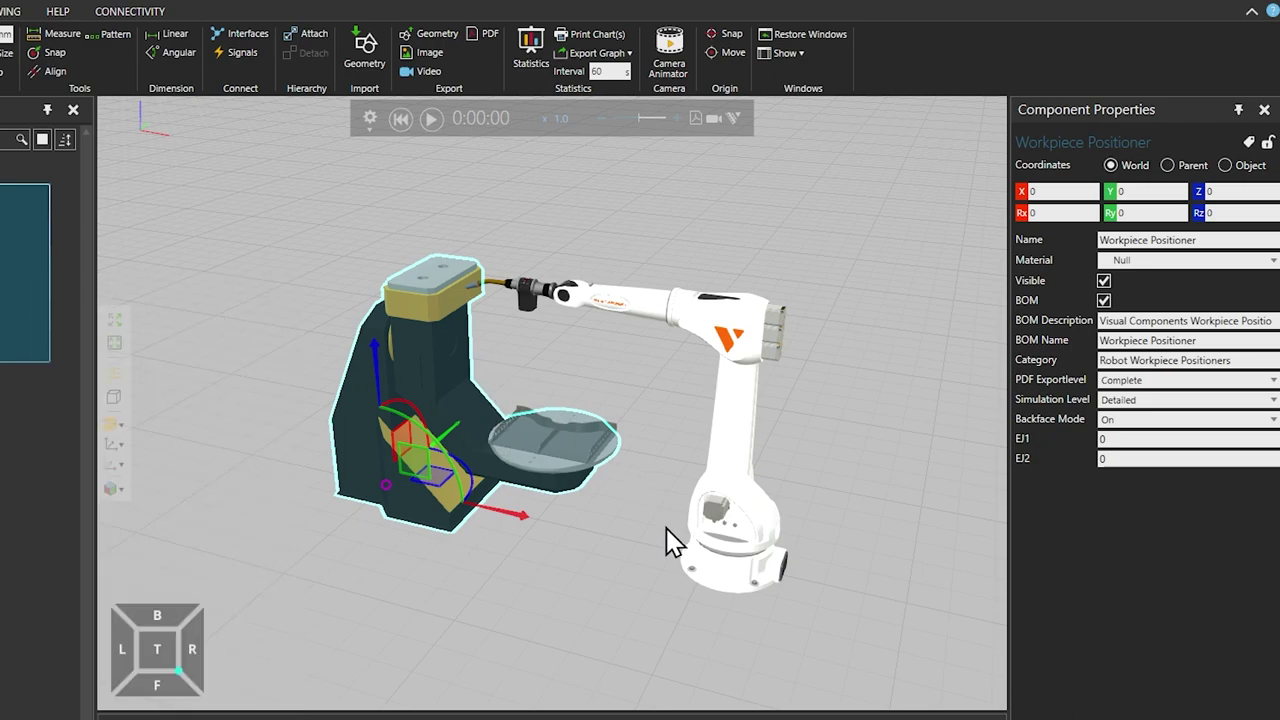
pyautogui.click(737, 566)
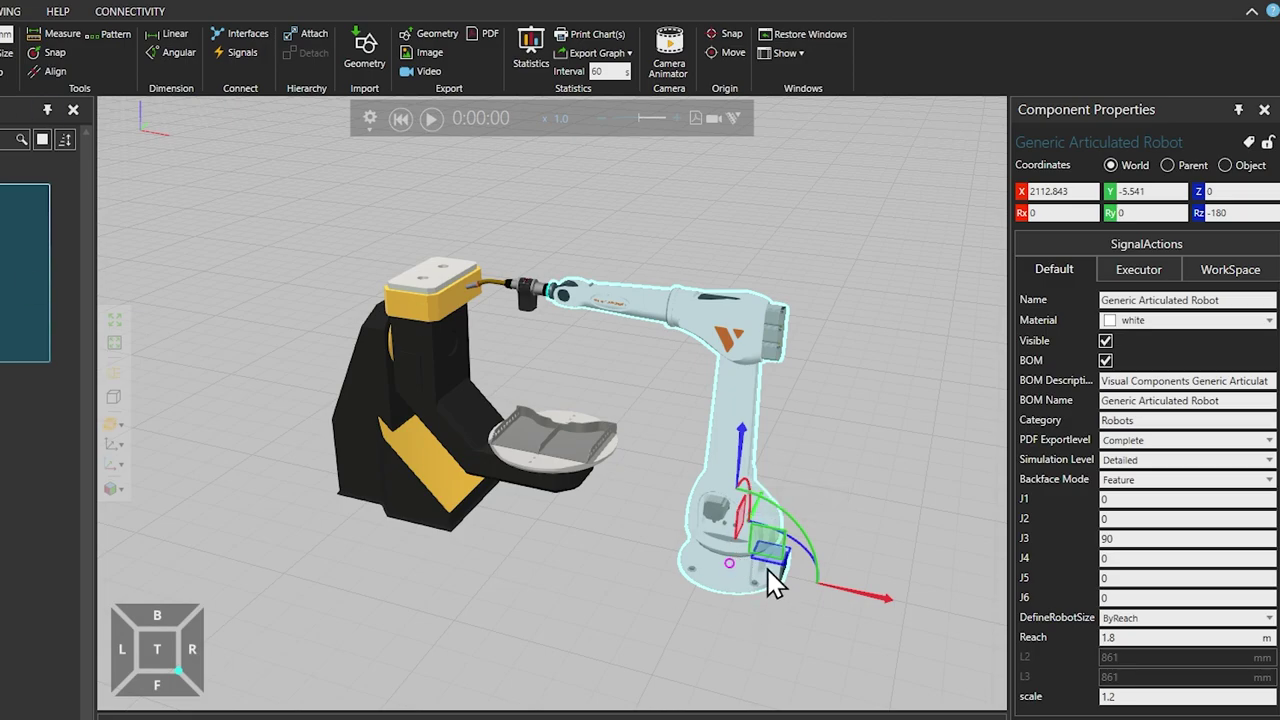
pyautogui.moveTo(757, 518); pyautogui.dragTo(759, 557)
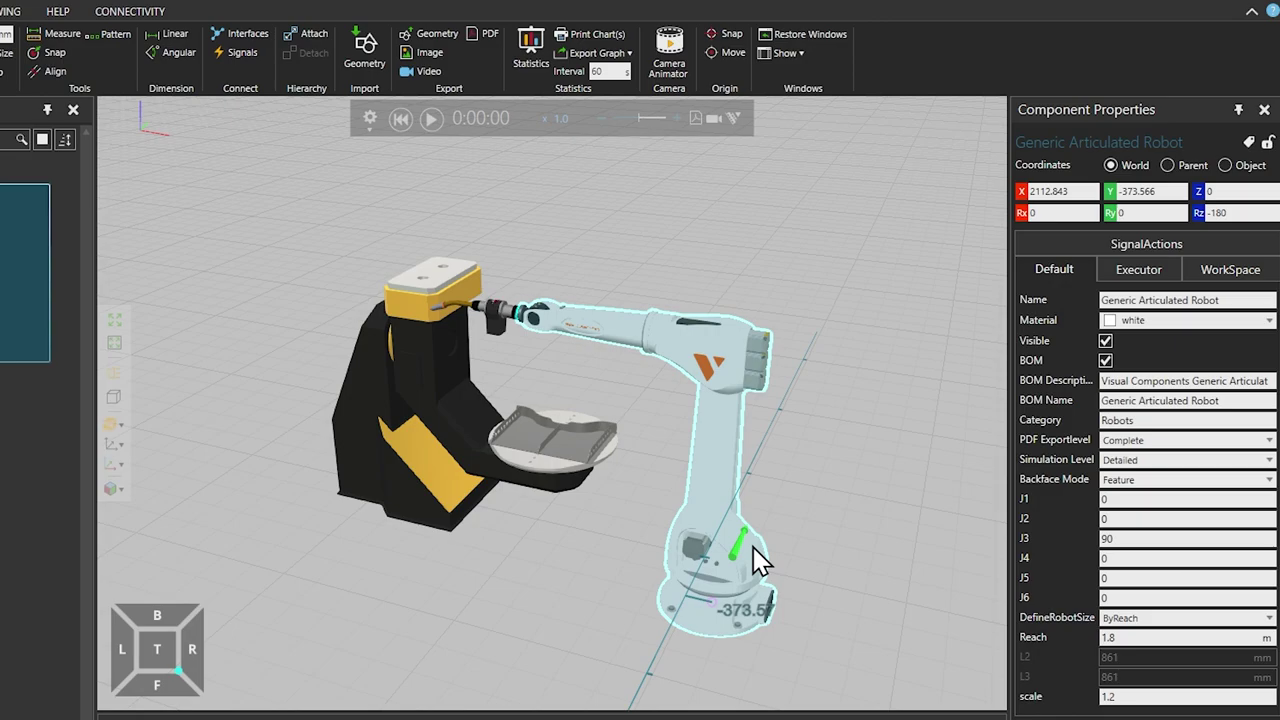
pyautogui.click(1112, 193)
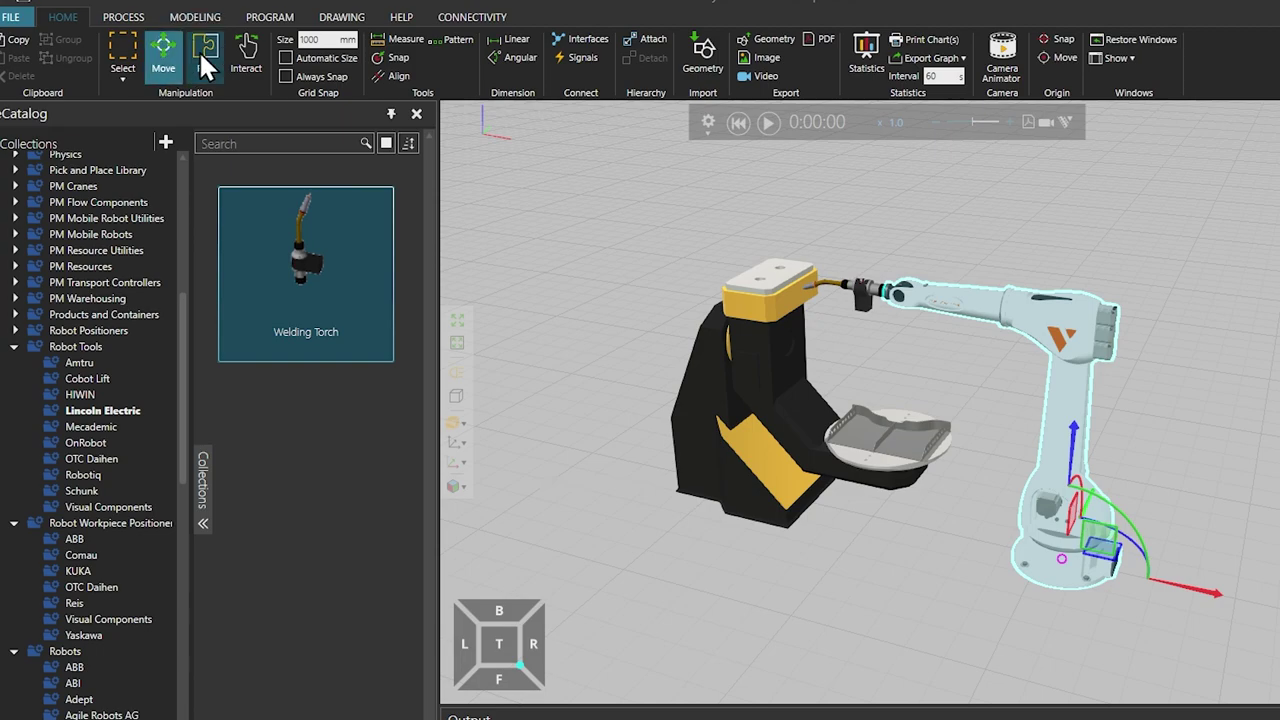
# Switch to the programming workspace and start jogging the articulated robot, with the whole cell shown from the front.
pyautogui.click(271, 15)
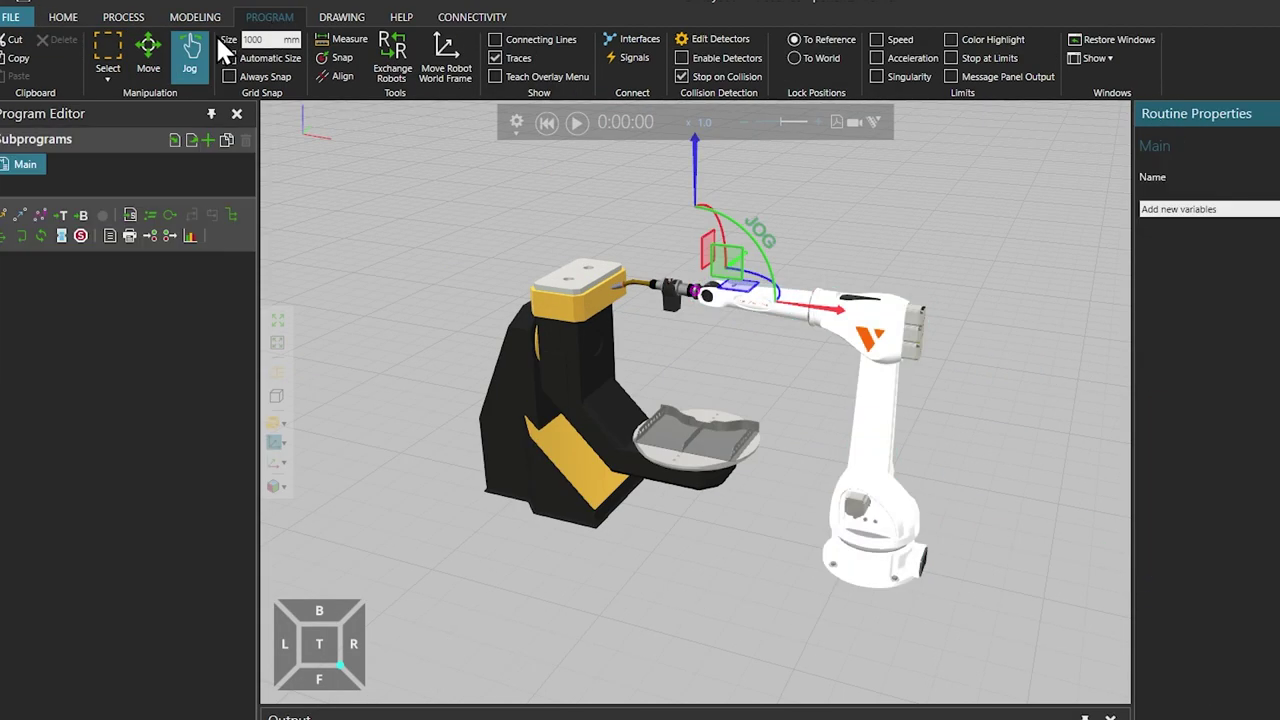
pyautogui.click(192, 51)
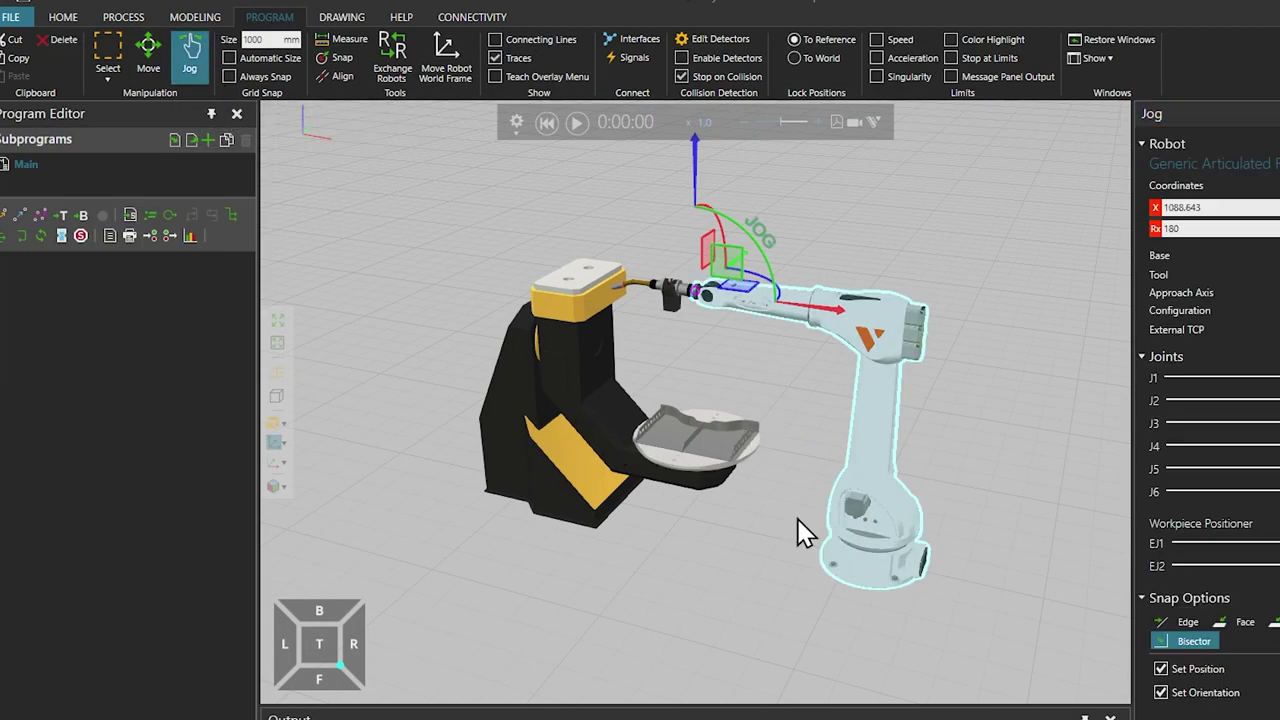
pyautogui.scroll(3, 803, 531)
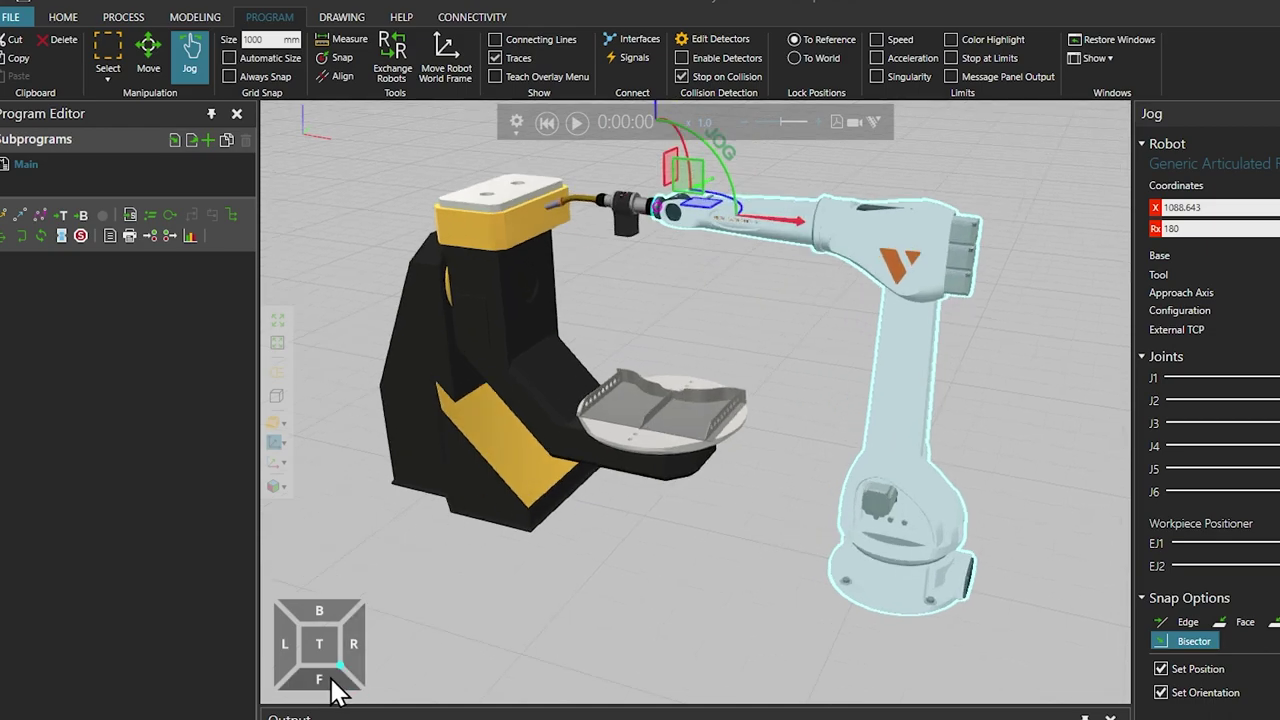
pyautogui.click(336, 686)
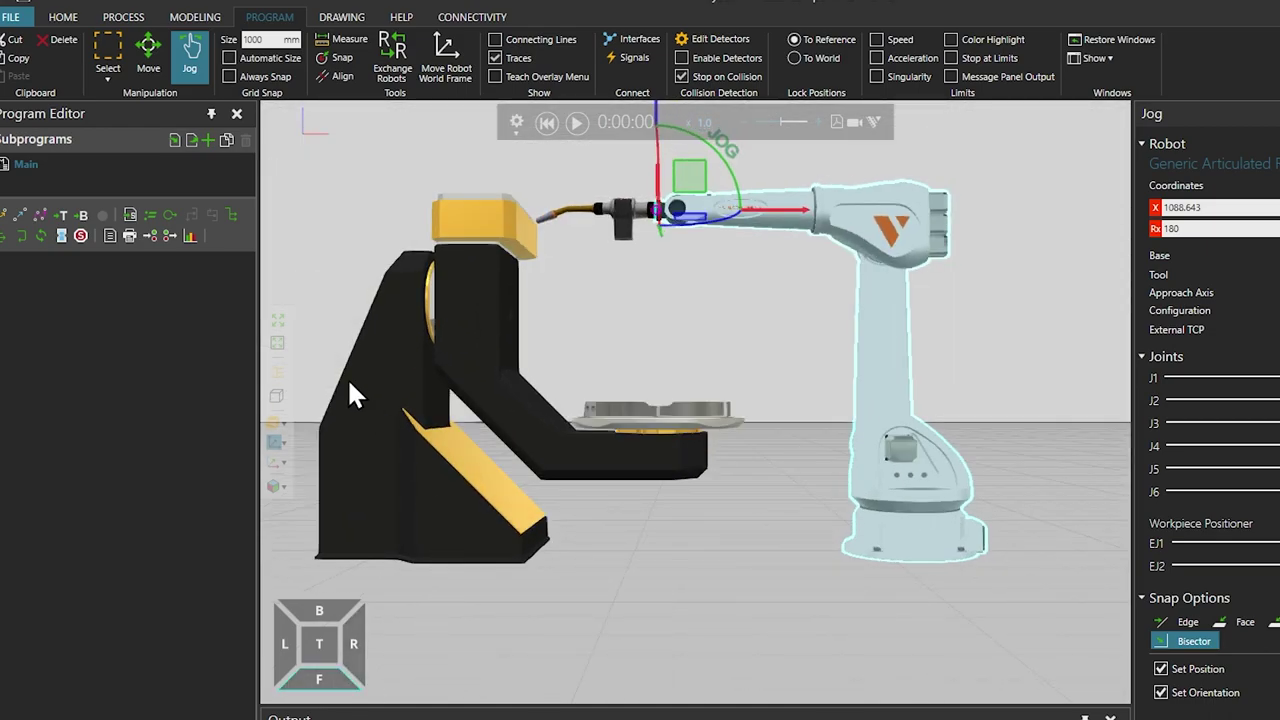
pyautogui.click(277, 321)
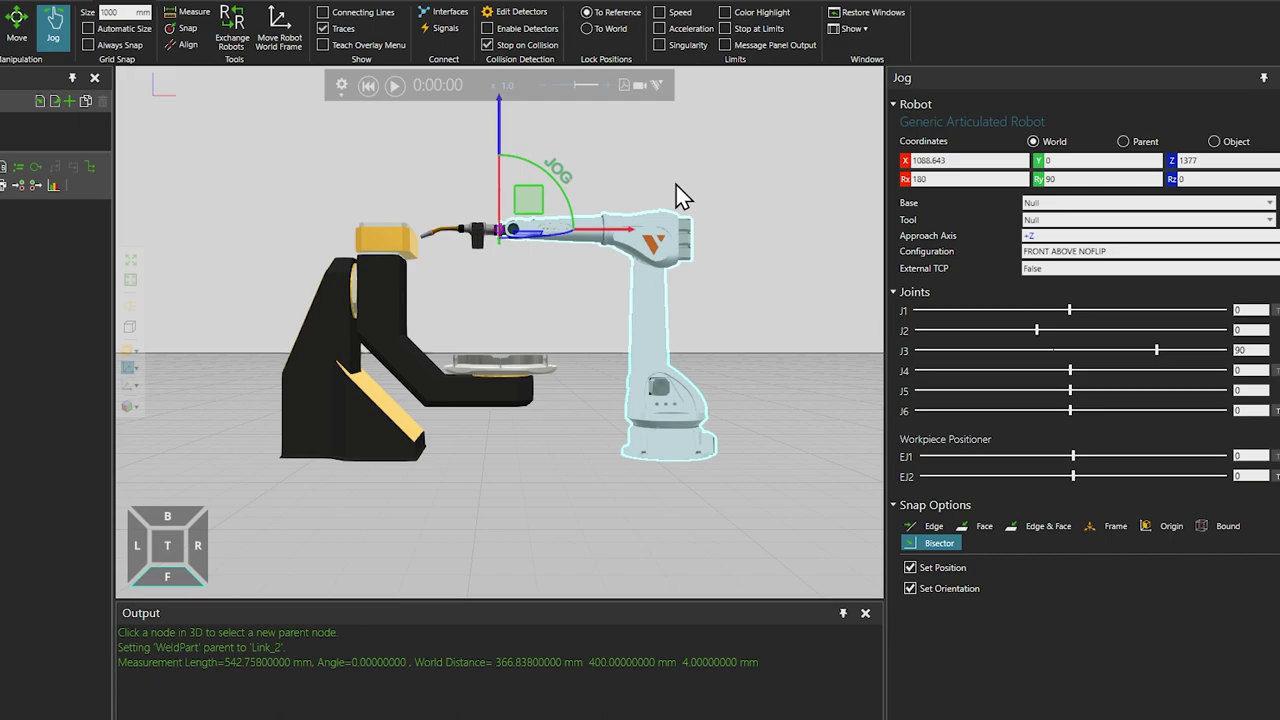
# Jog the robot's flange to about X 1139, Y 4, Z 1341 mm in world coordinates.
pyautogui.moveTo(514, 234)
pyautogui.mouseDown()
pyautogui.moveTo(491, 243)
pyautogui.moveTo(520, 240)
pyautogui.moveTo(535, 262)
pyautogui.moveTo(491, 203)
pyautogui.moveTo(508, 240)
pyautogui.mouseUp()
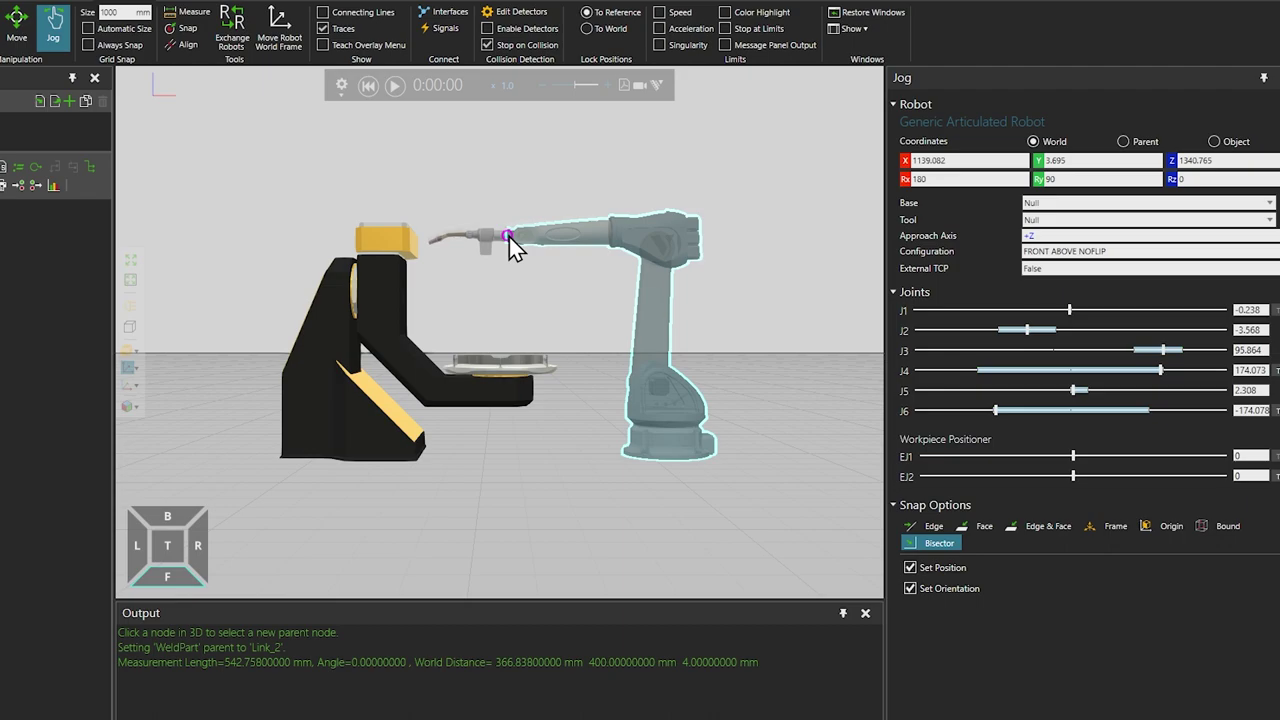
pyautogui.moveTo(508, 240); pyautogui.dragTo(514, 249)
pyautogui.moveTo(686, 177); pyautogui.dragTo(662, 196, button='right')
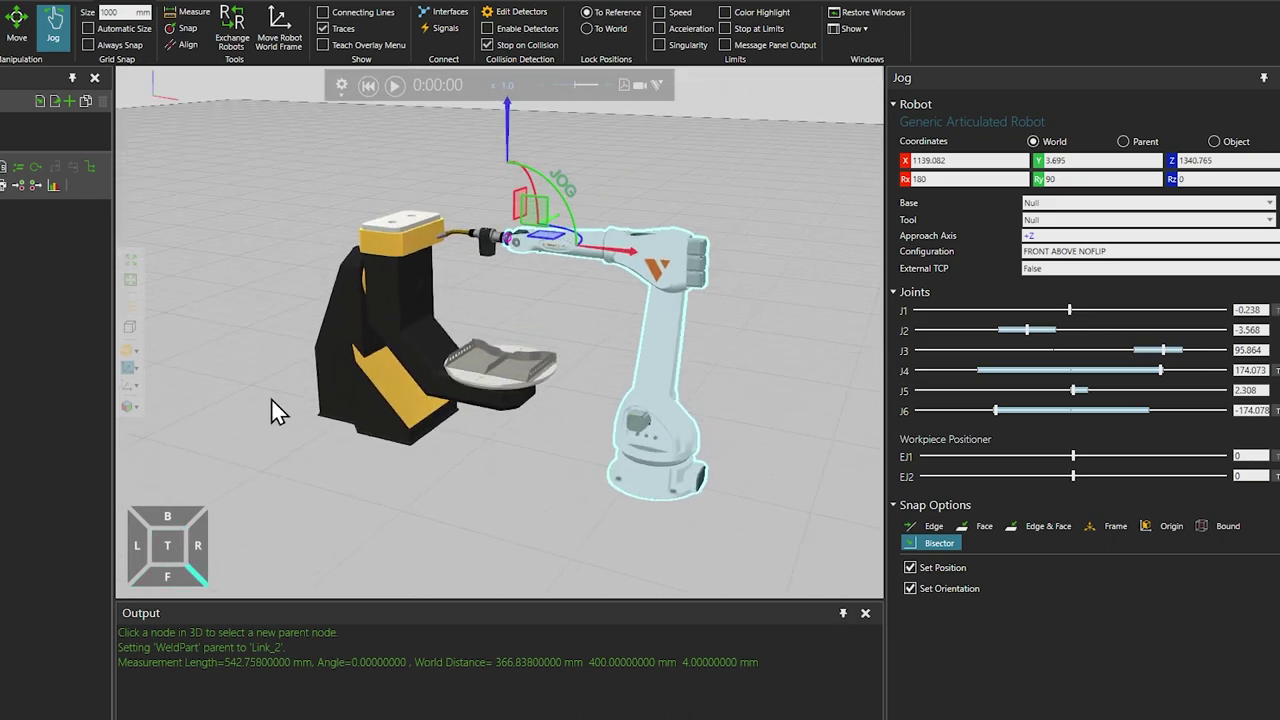
pyautogui.click(170, 576)
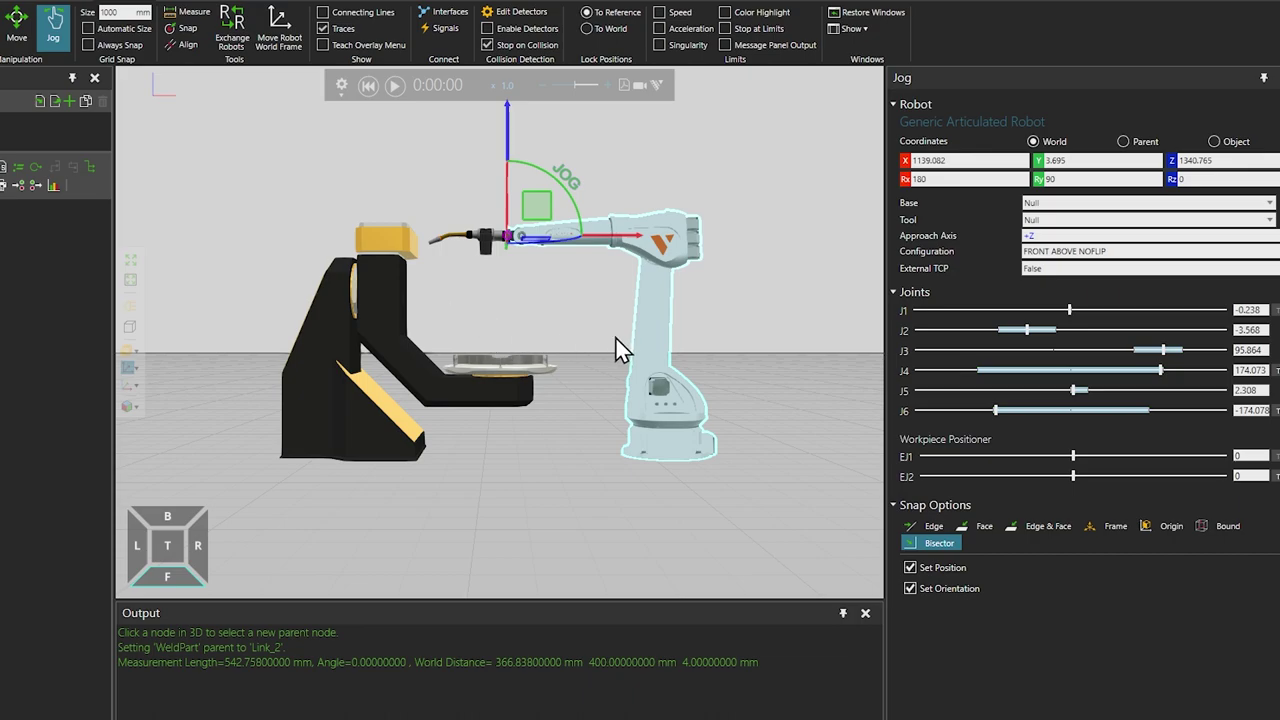
# Switch the robot's jog coordinates to Parent and examine the axis directions from above and from the front.
pyautogui.click(1123, 141)
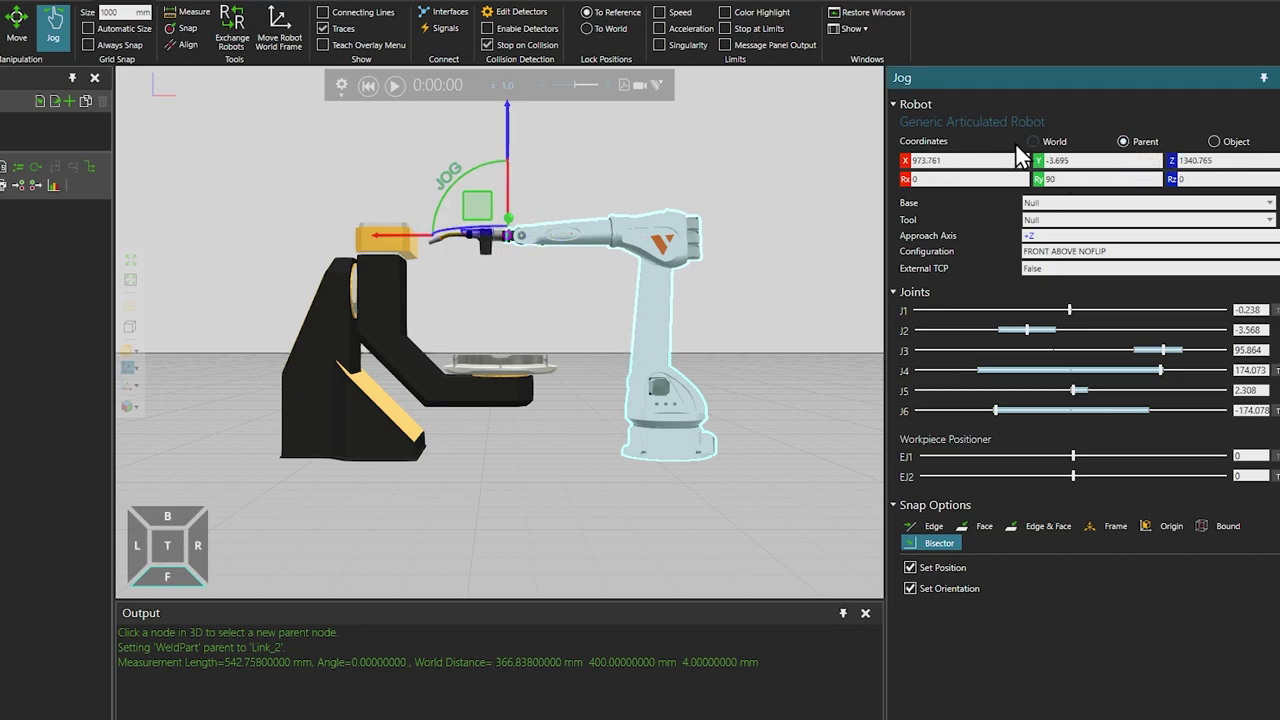
pyautogui.moveTo(727, 200); pyautogui.dragTo(676, 230, button='right')
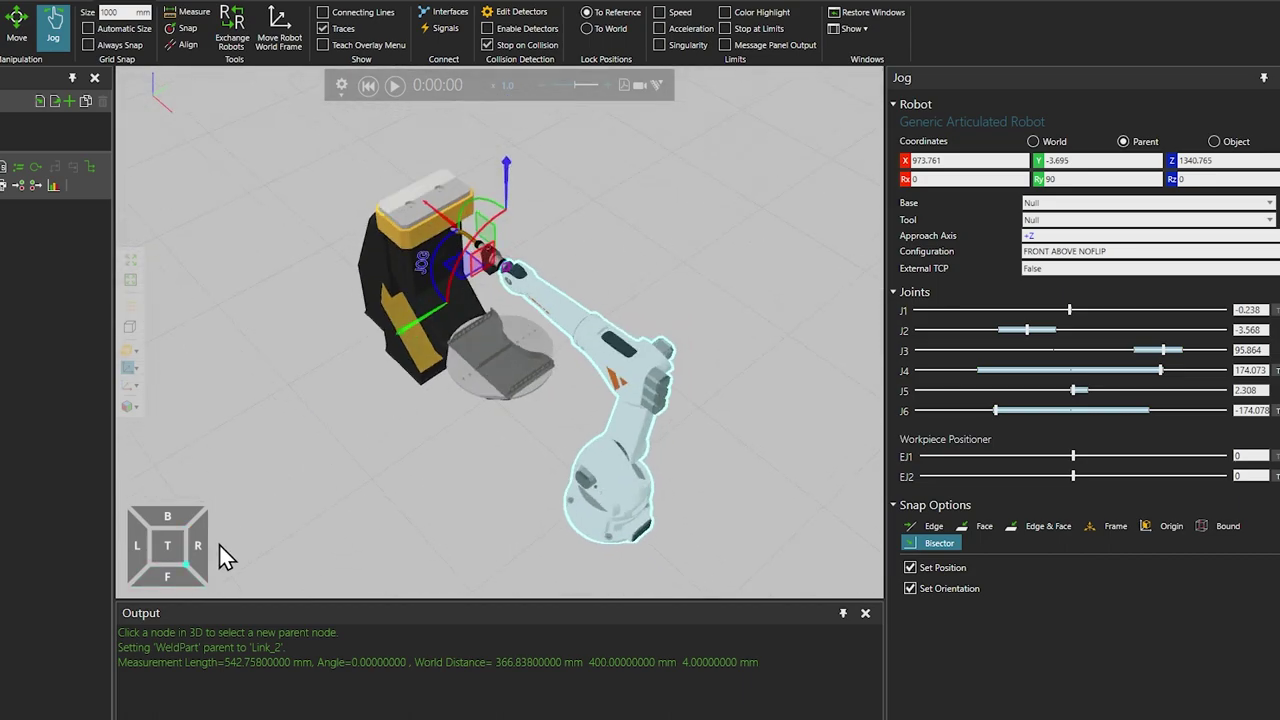
pyautogui.click(170, 577)
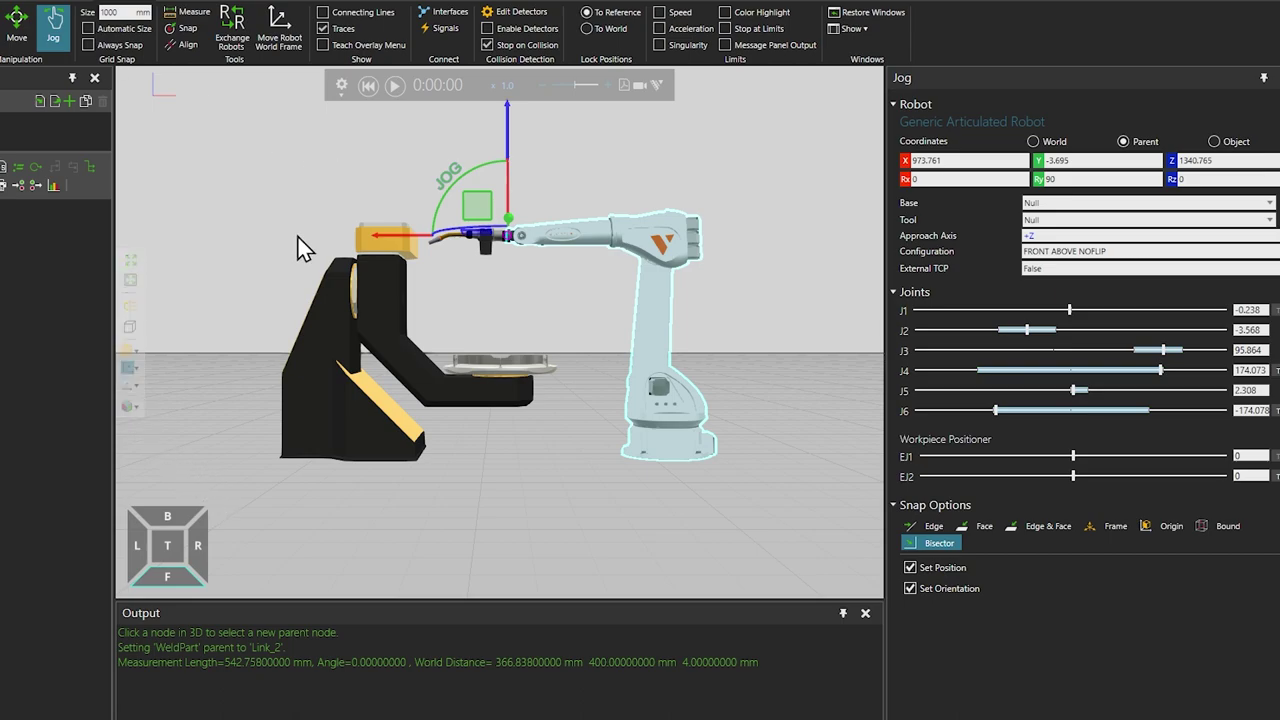
# Rotate the whole articulated robot about its vertical axis to Rz 90.
pyautogui.click(17, 25)
pyautogui.moveTo(760, 437); pyautogui.dragTo(738, 418, button='right')
pyautogui.click(1209, 167)
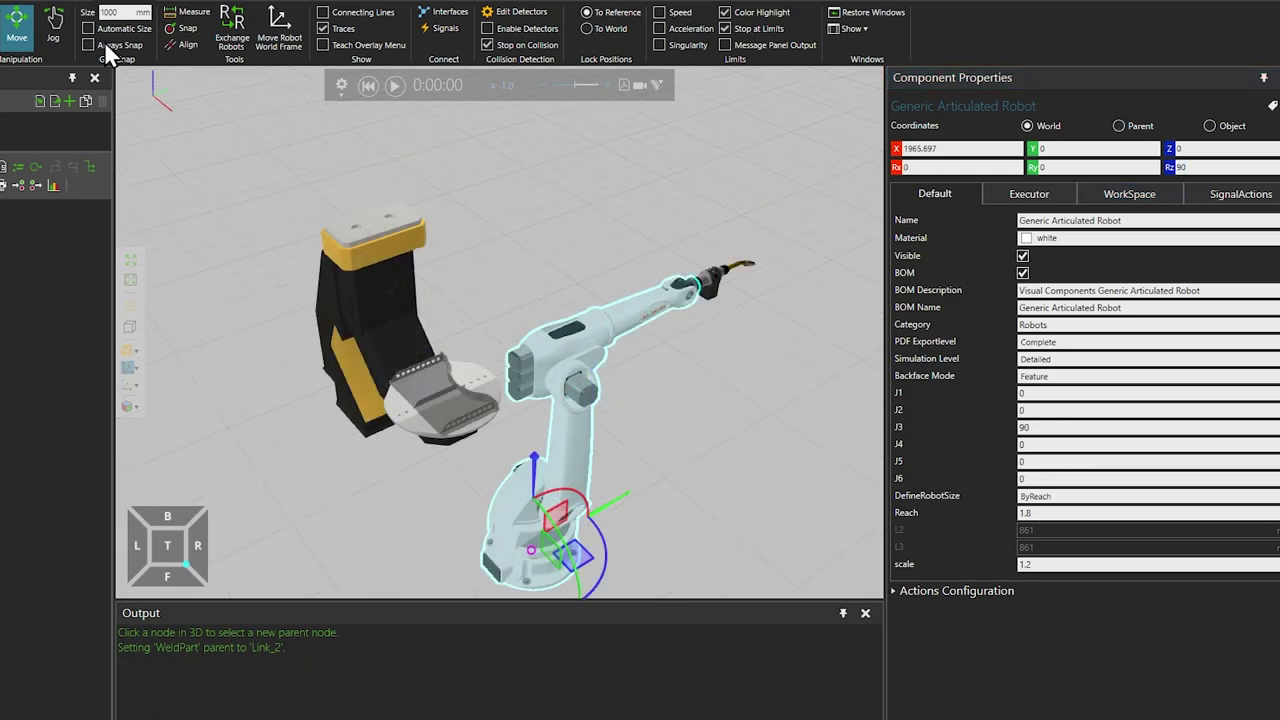
# Jog the rotated robot and compare the axis directions of the Parent and World coordinate systems.
pyautogui.click(53, 26)
pyautogui.moveTo(643, 280); pyautogui.dragTo(612, 224, button='right')
pyautogui.click(1124, 142)
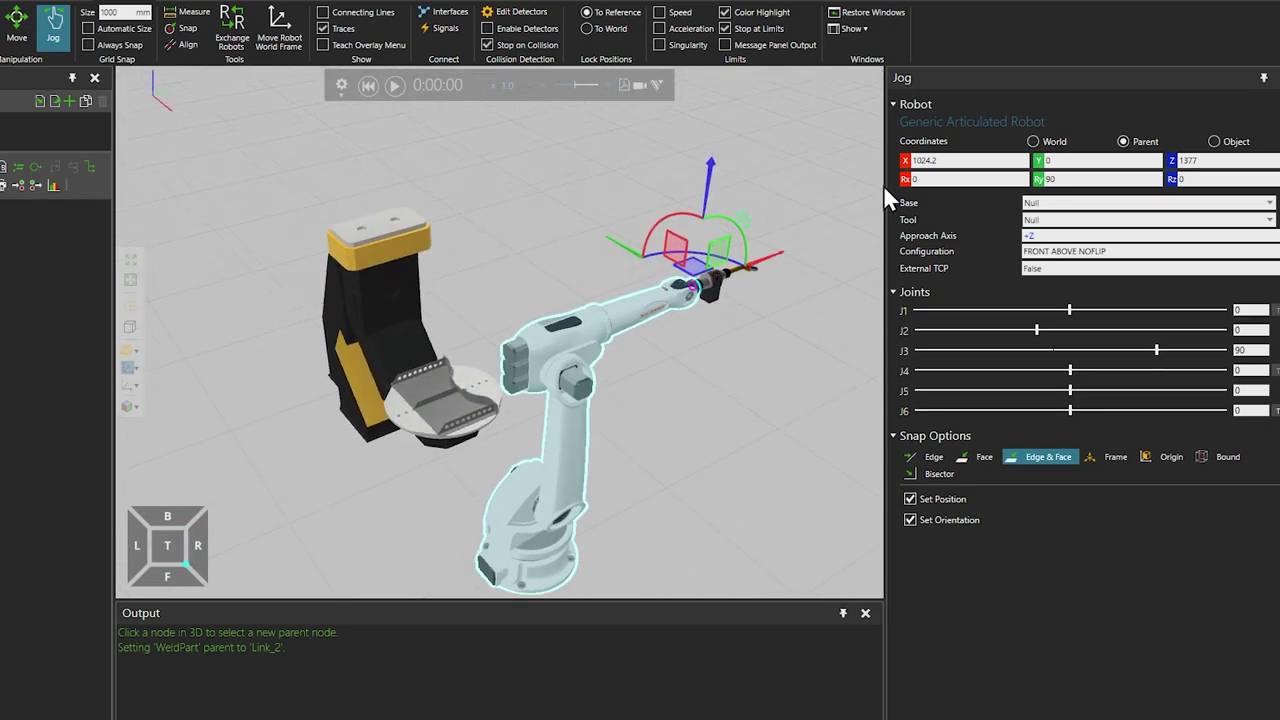
pyautogui.click(1033, 141)
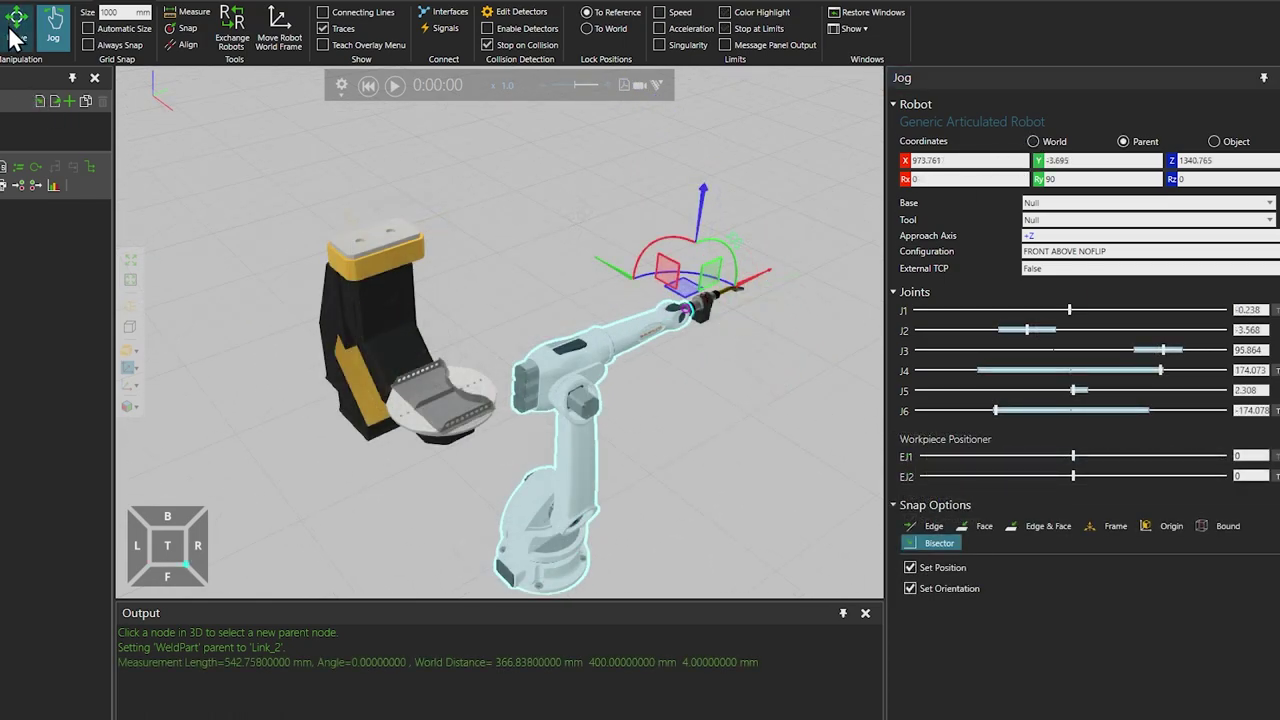
# Set the articulated robot's Rz rotation to -180 so that it faces the positioner.
pyautogui.click(16, 30)
pyautogui.doubleClick(1236, 168)
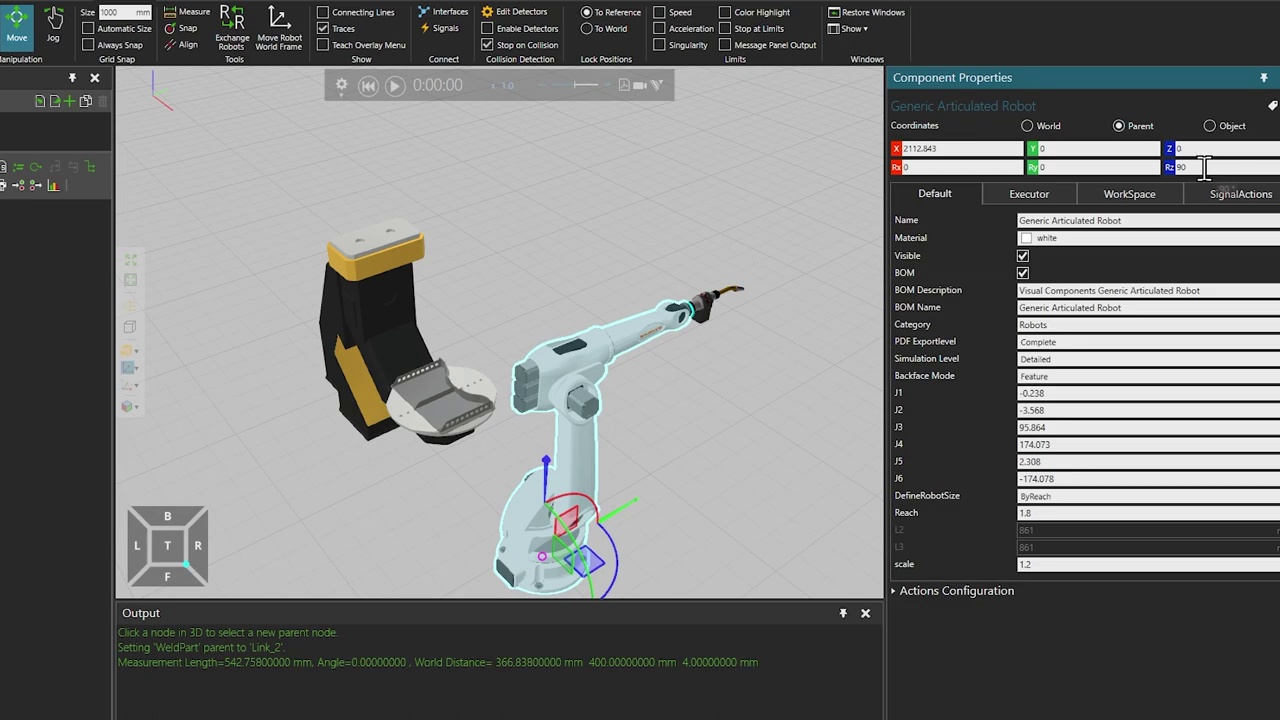
pyautogui.write('-18')
pyautogui.press('Return')
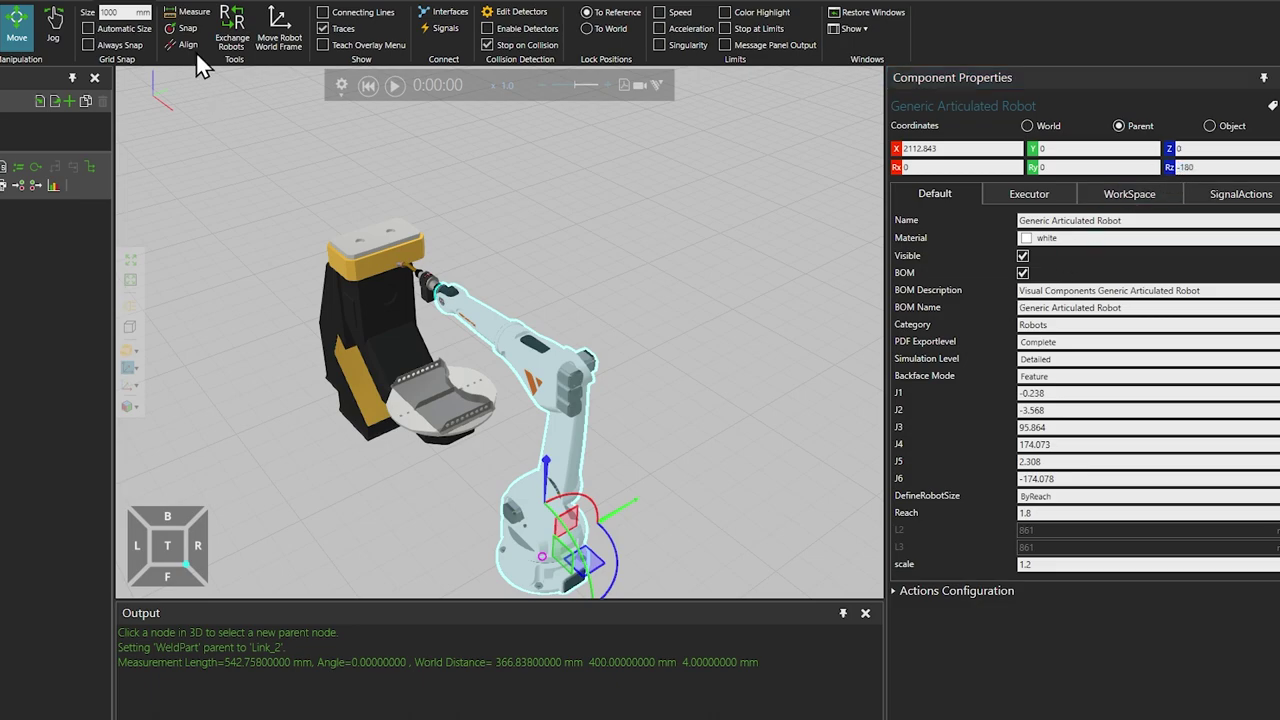
# Set the robot's jog coordinates to Object and inspect the axes at the flange close up.
pyautogui.click(60, 32)
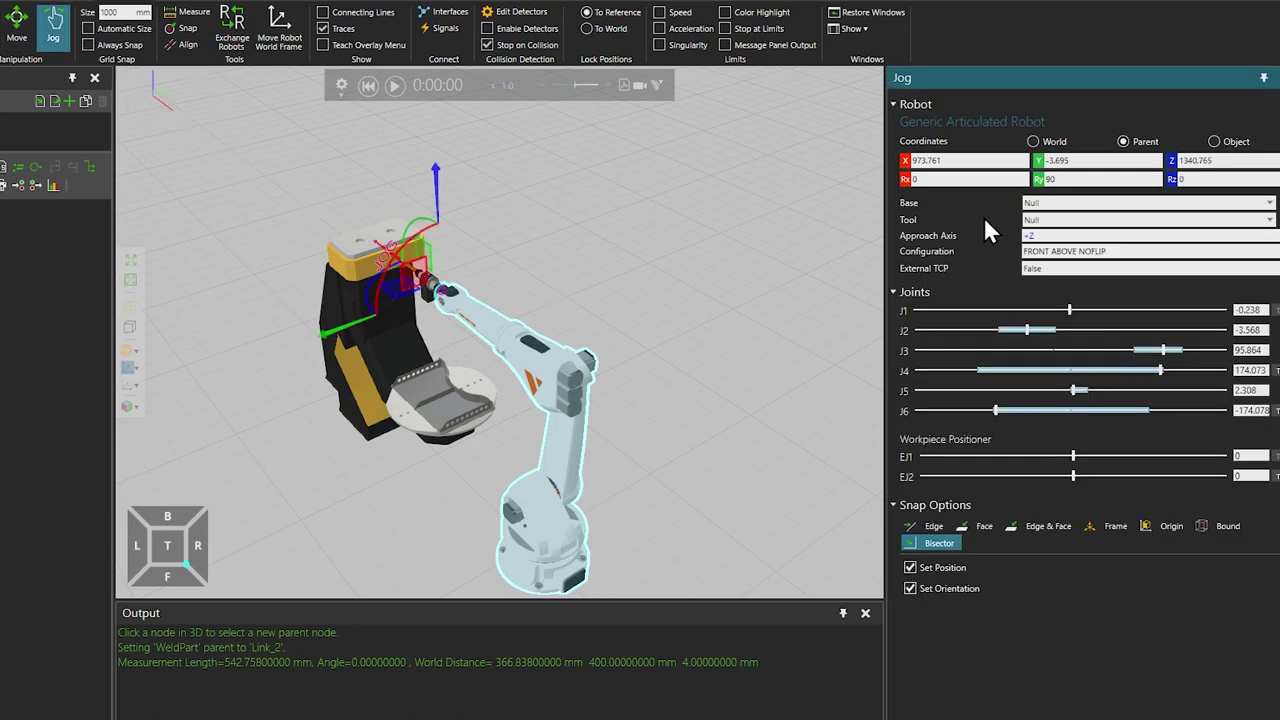
pyautogui.click(1213, 141)
pyautogui.scroll(5, 390, 298)
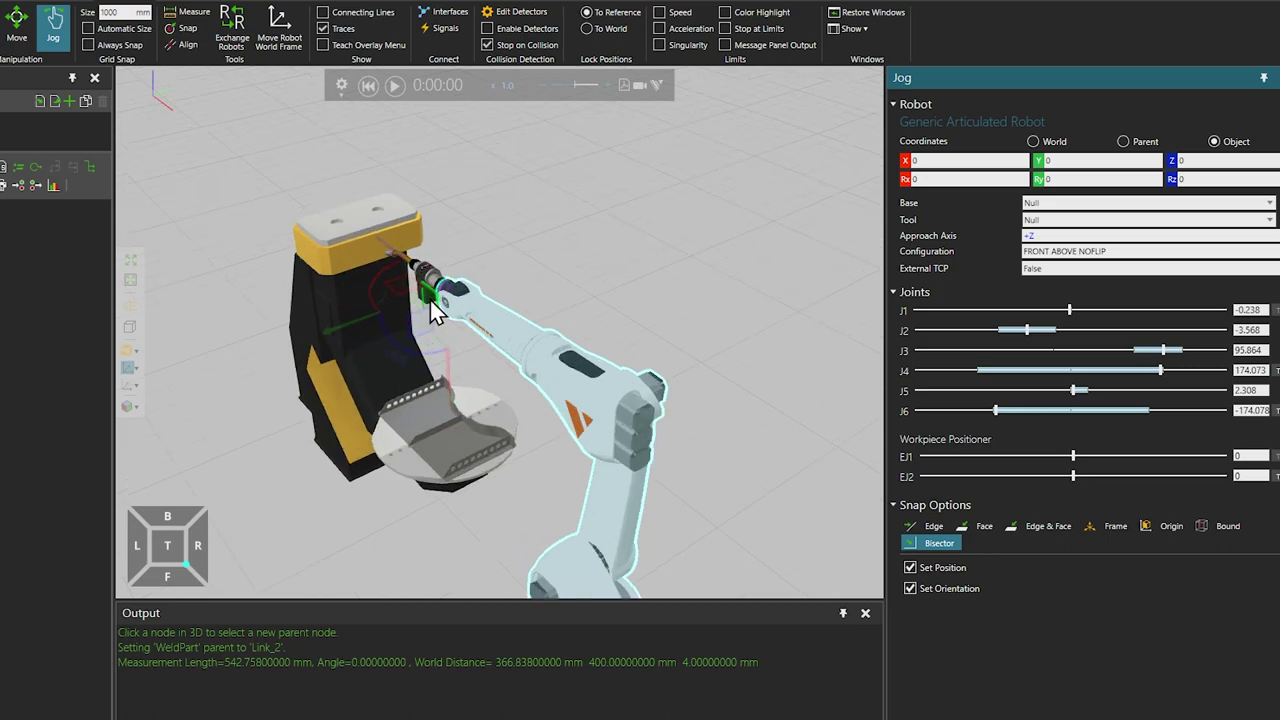
pyautogui.moveTo(385, 303)
pyautogui.mouseDown(button='right')
pyautogui.moveTo(406, 294)
pyautogui.moveTo(398, 305)
pyautogui.mouseUp(button='right')
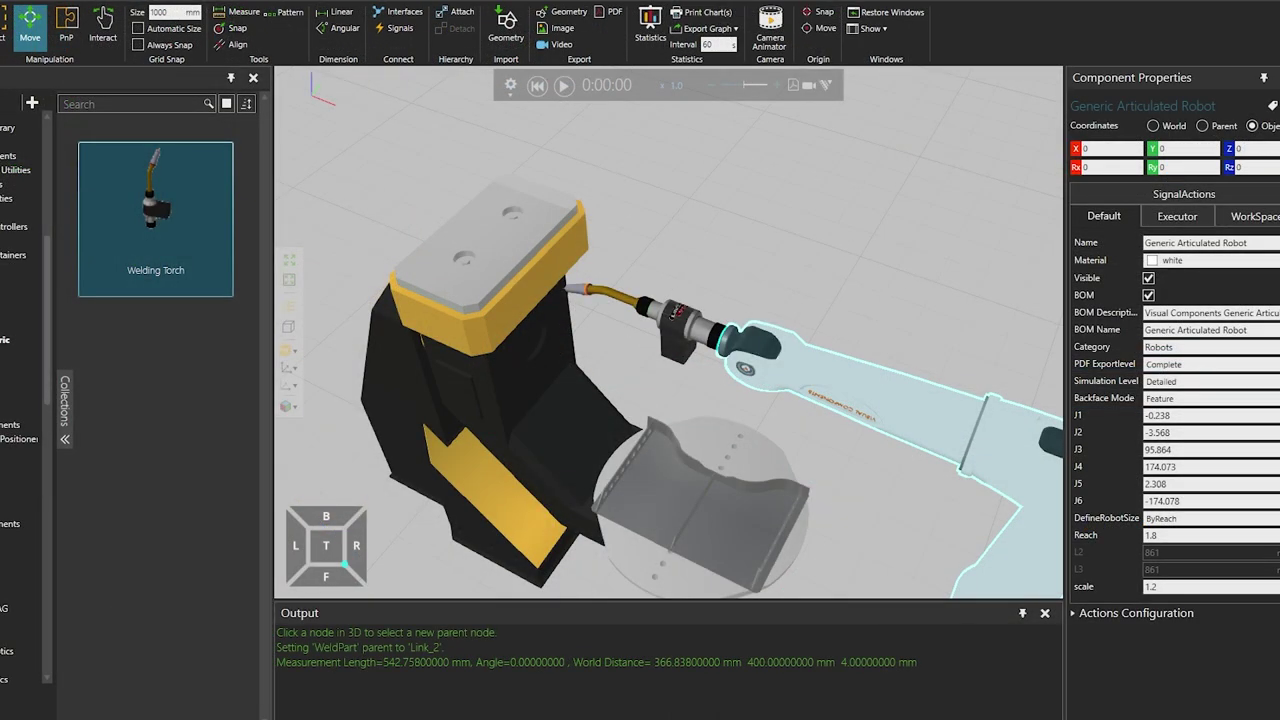
# Add a second Welding Torch from the catalog to the 3D world next to the positioner.
pyautogui.moveTo(146, 211); pyautogui.dragTo(455, 440)
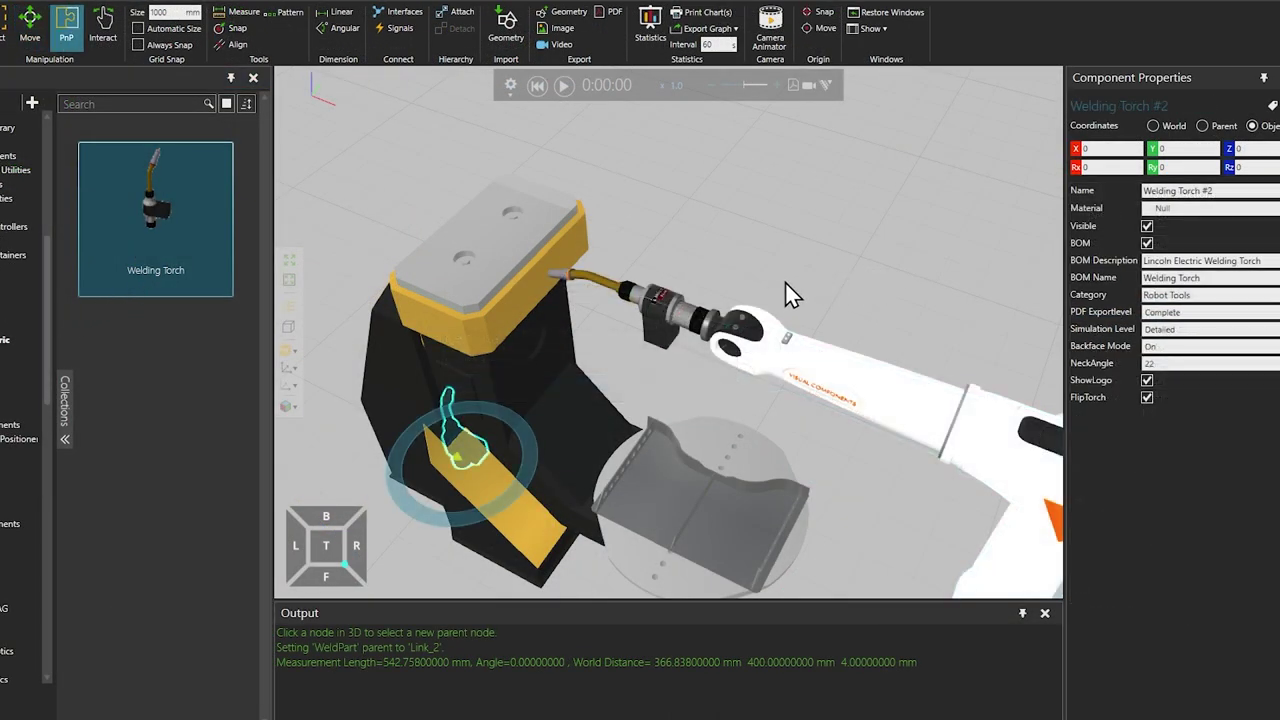
# Move the second Welding Torch to the open floor to compare its origin with the mounted torch's, and delete the second torch.
pyautogui.moveTo(785, 295); pyautogui.dragTo(496, 430, button='right')
pyautogui.moveTo(485, 437); pyautogui.dragTo(766, 232)
pyautogui.click(30, 22)
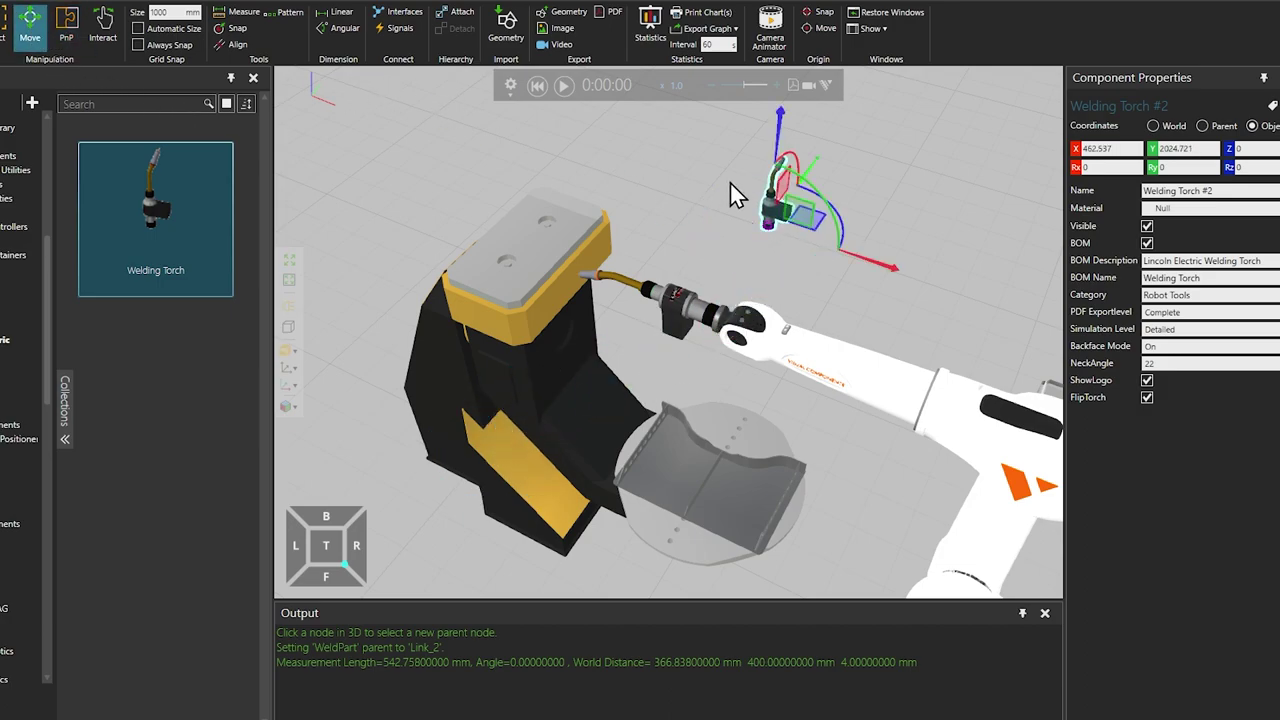
pyautogui.click(697, 282)
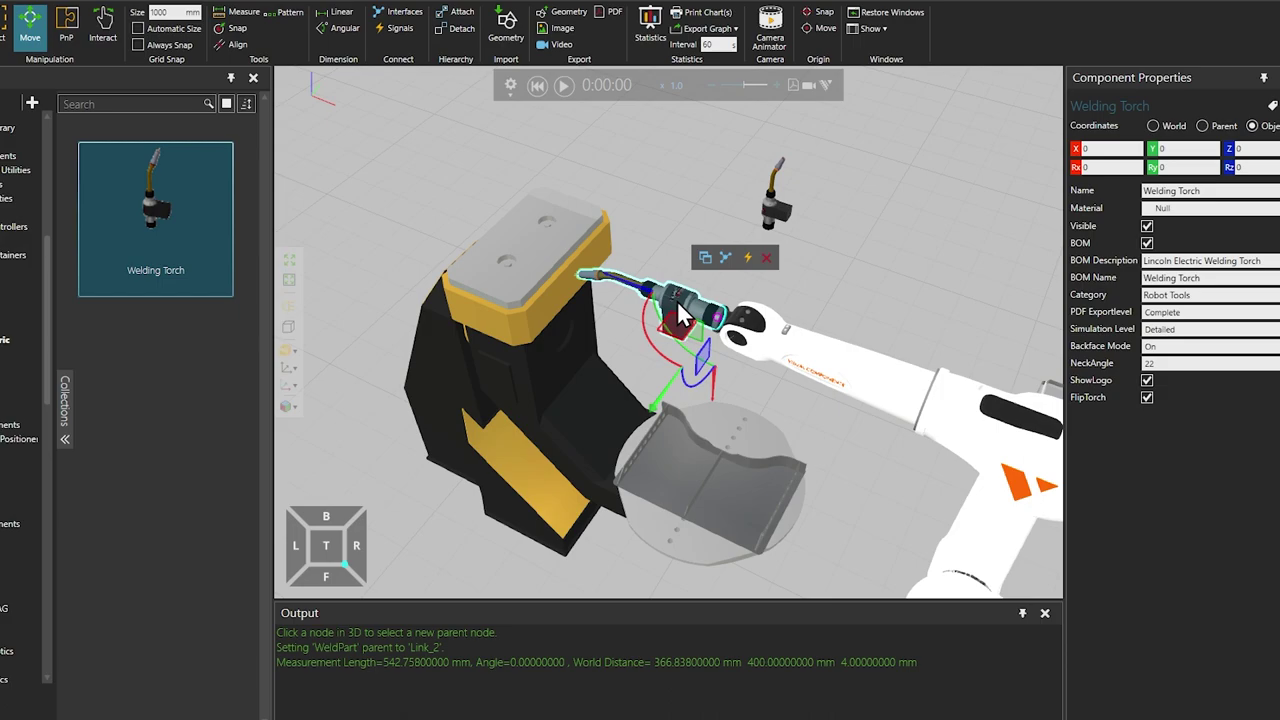
pyautogui.click(777, 212)
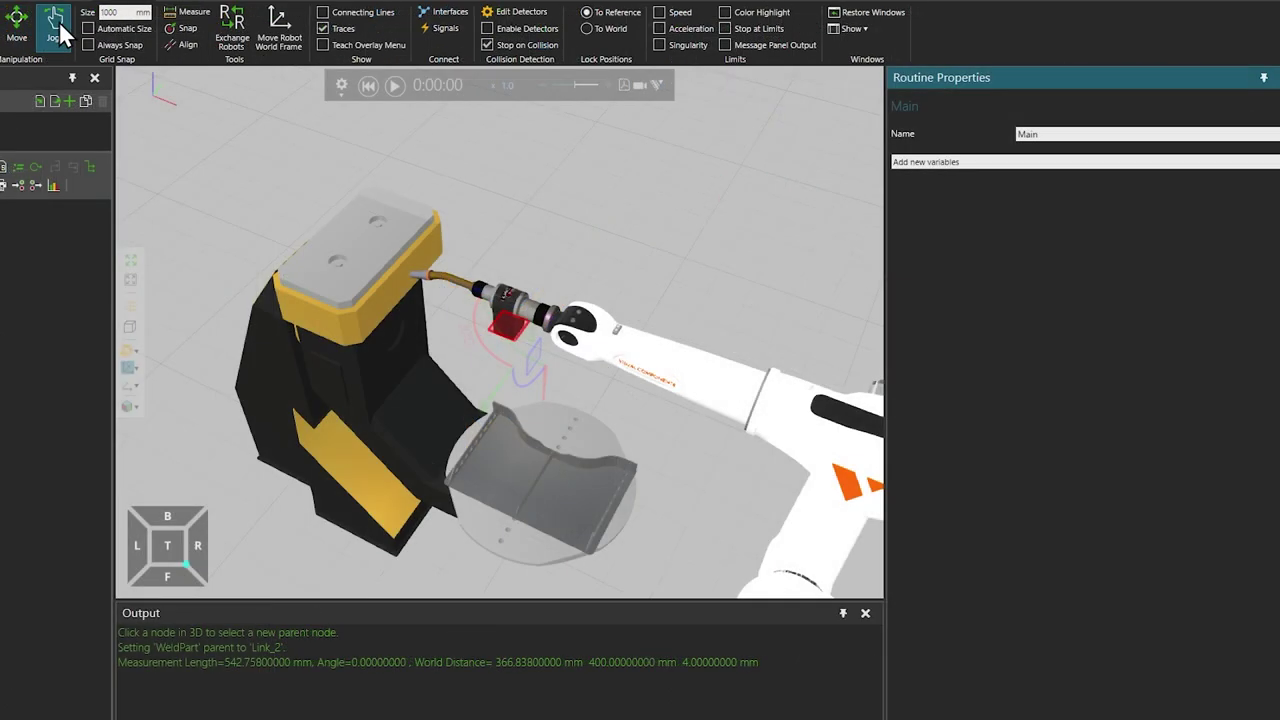
# Set the robot's jog coordinates to World and jog the flange in the XZ plane to about X 1139, Z 1372 in a front view.
pyautogui.click(55, 25)
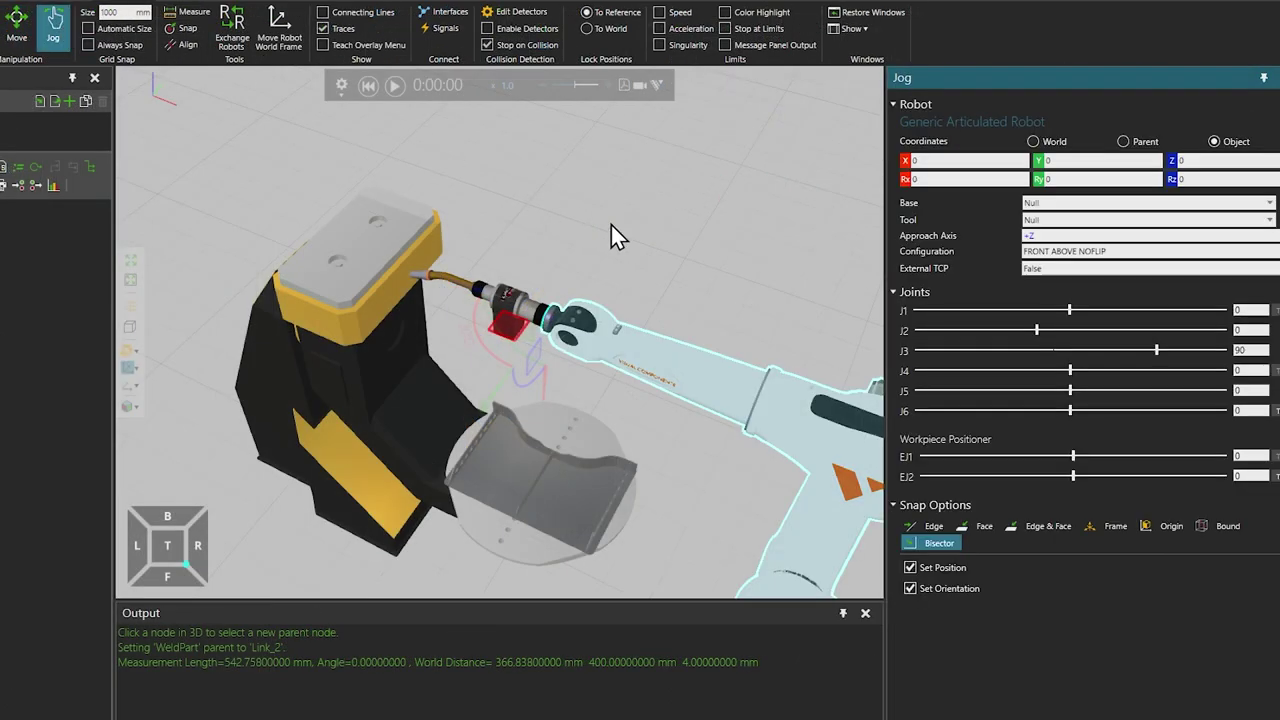
pyautogui.click(511, 298)
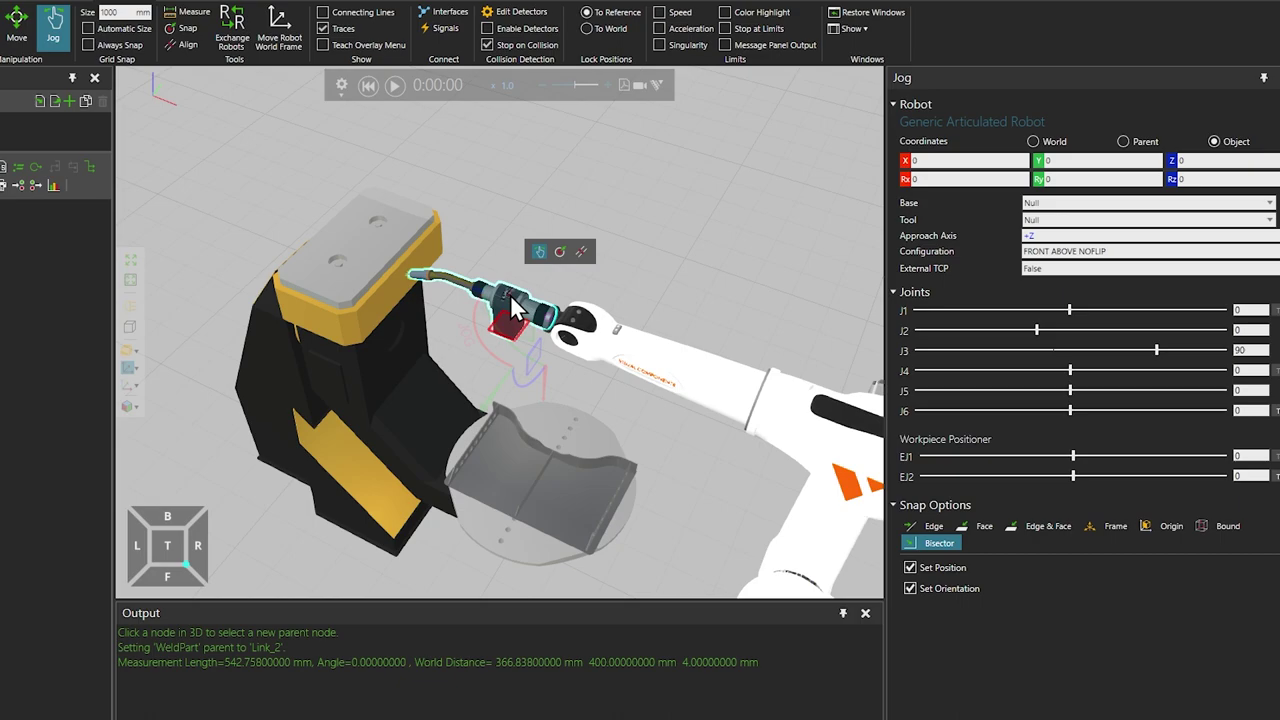
pyautogui.click(176, 575)
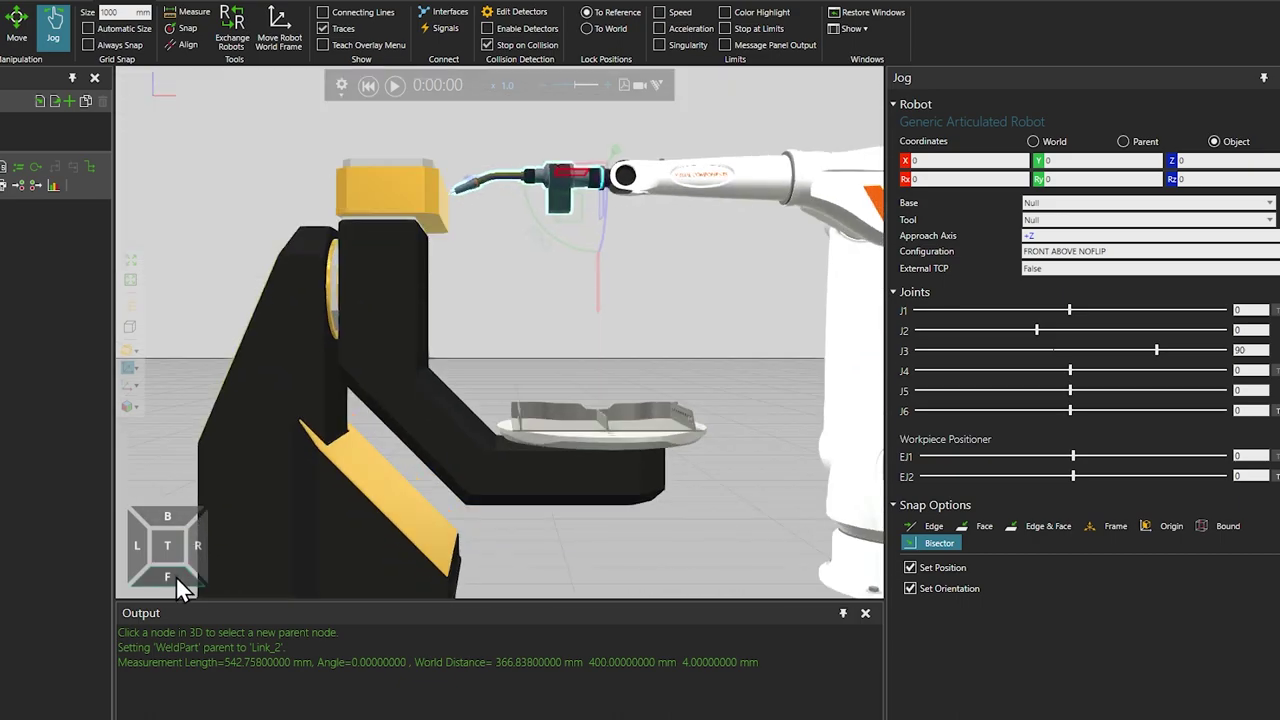
pyautogui.click(128, 264)
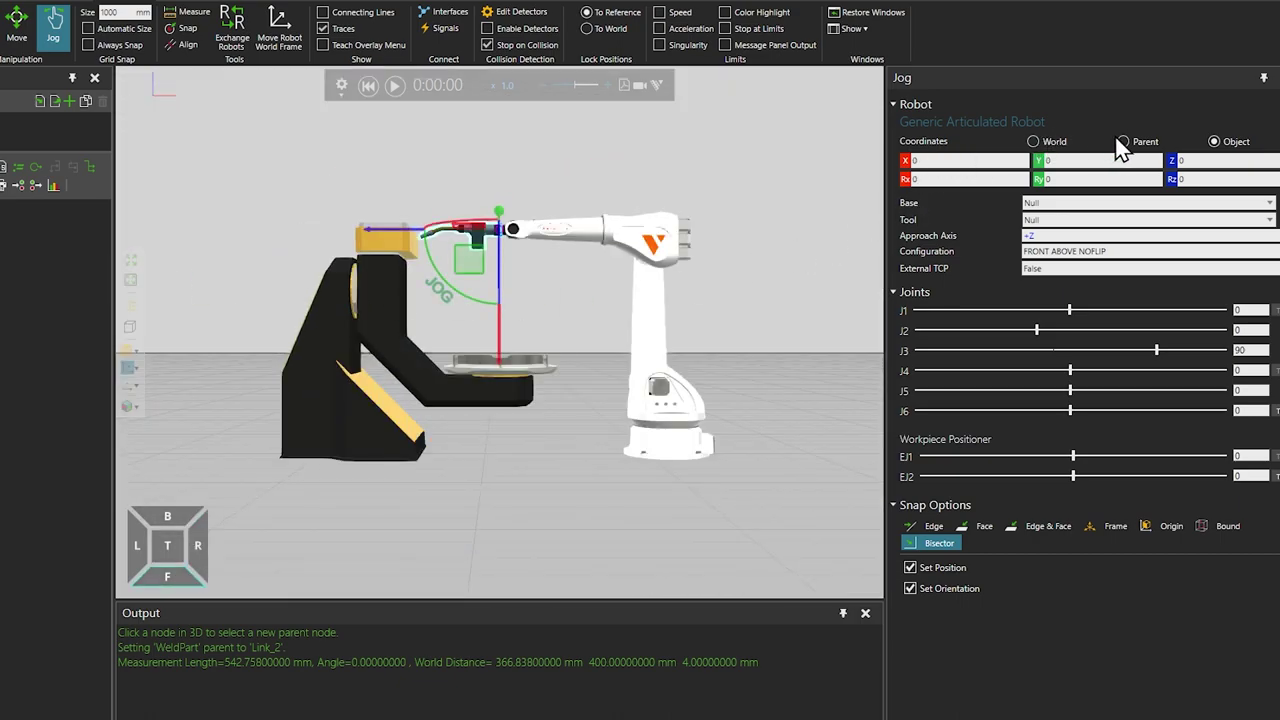
pyautogui.click(1033, 141)
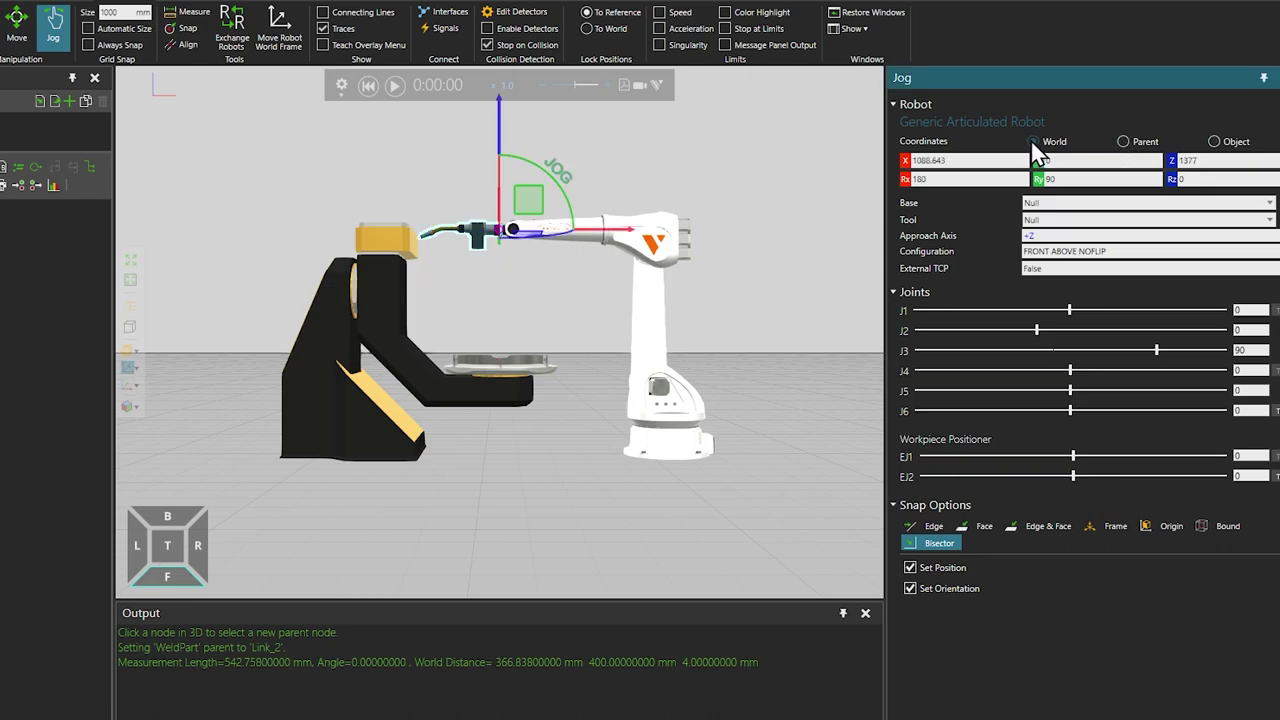
pyautogui.moveTo(528, 199)
pyautogui.mouseDown()
pyautogui.moveTo(474, 195)
pyautogui.moveTo(634, 200)
pyautogui.moveTo(503, 183)
pyautogui.moveTo(500, 218)
pyautogui.moveTo(538, 252)
pyautogui.moveTo(500, 298)
pyautogui.moveTo(560, 203)
pyautogui.moveTo(519, 195)
pyautogui.moveTo(533, 207)
pyautogui.mouseUp()
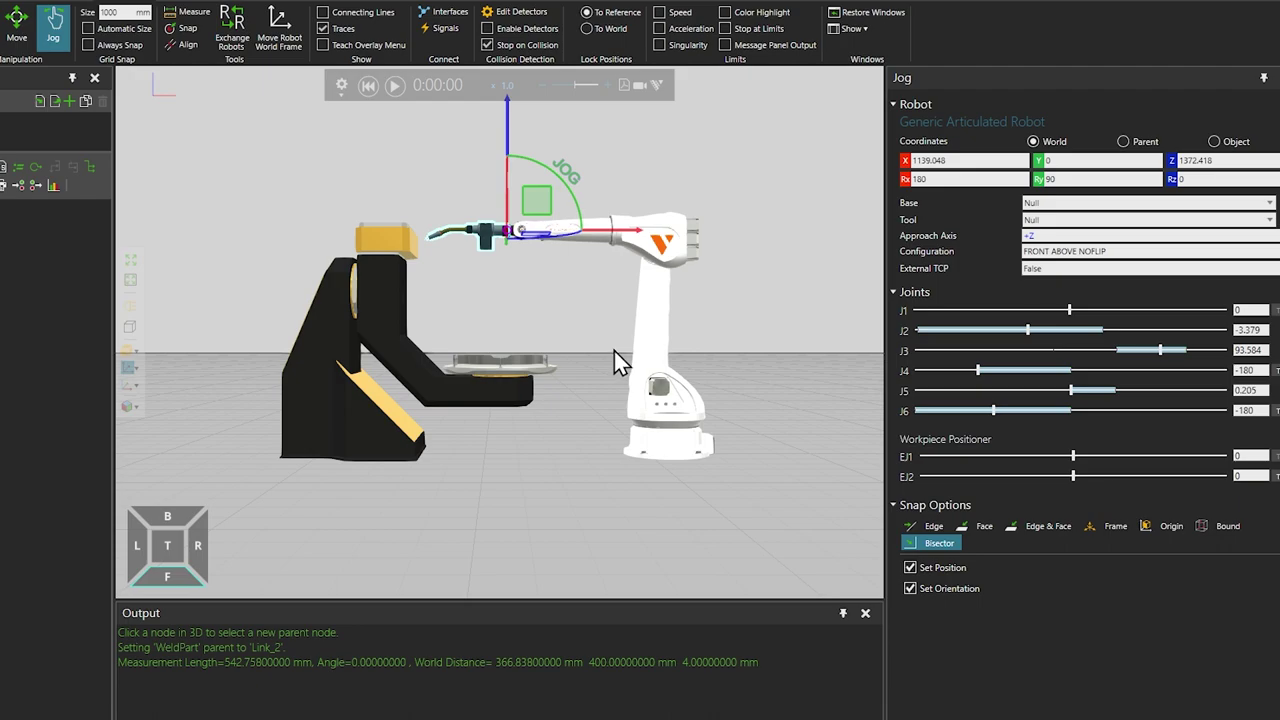
# Set the workpiece positioner's external joints to 45 for EJ1 and 90 for EJ2.
pyautogui.click(1245, 454)
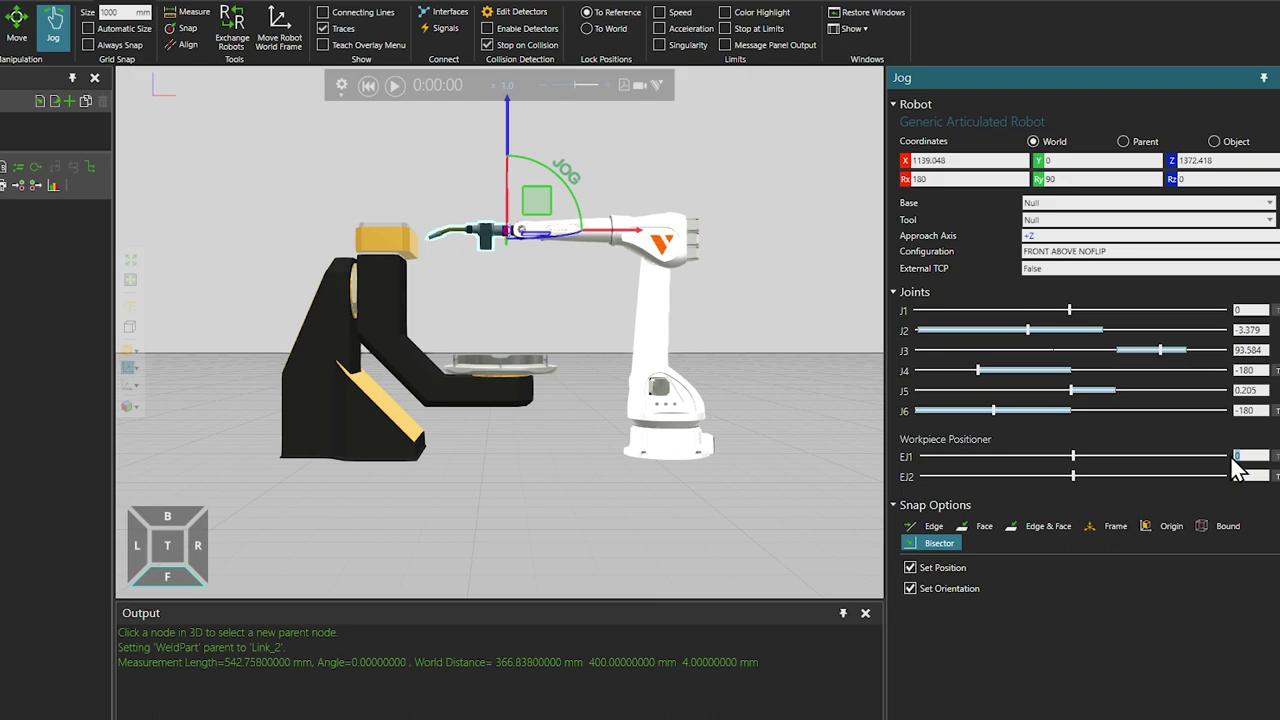
pyautogui.write('45')
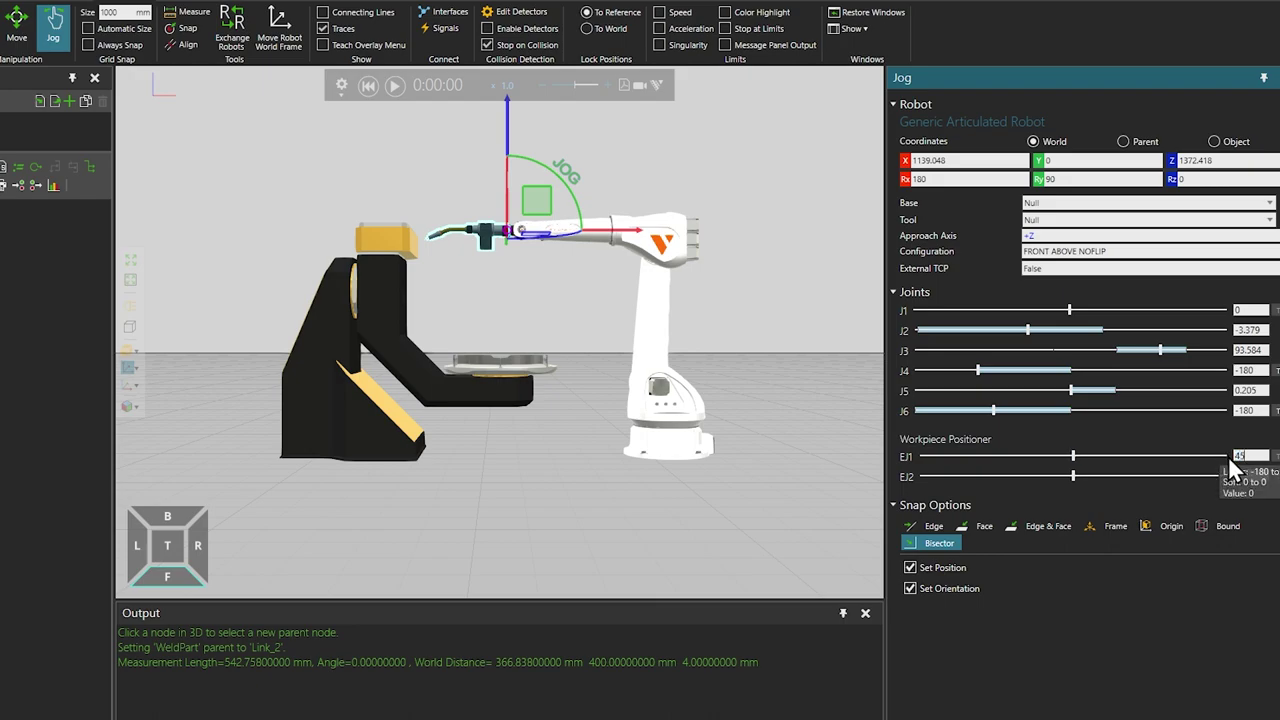
pyautogui.click(1246, 476)
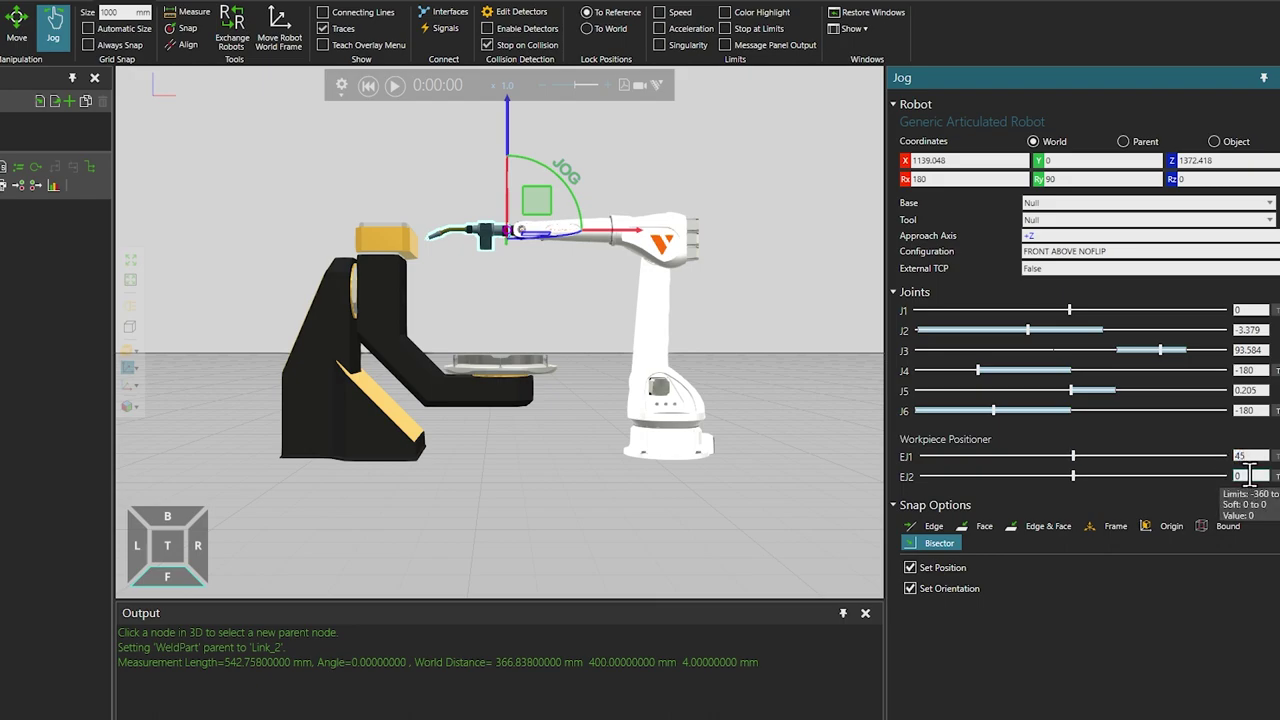
pyautogui.click(1246, 477)
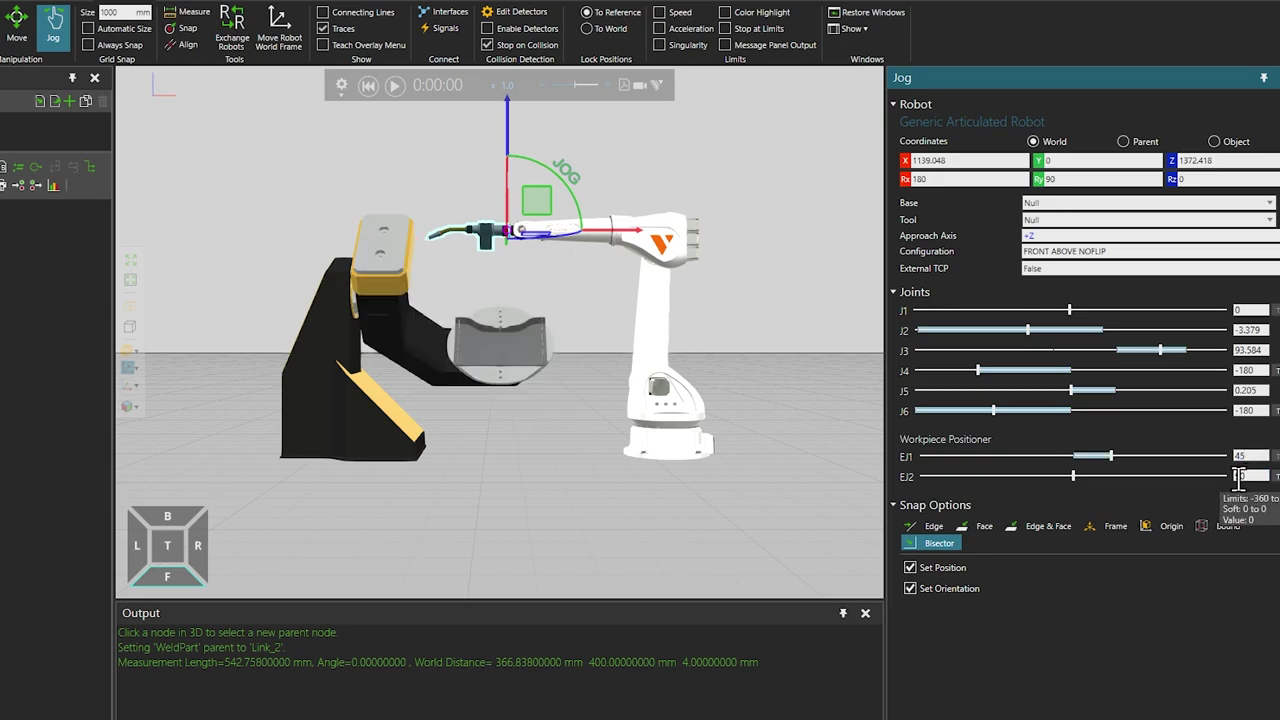
pyautogui.write('90')
pyautogui.press('Return')
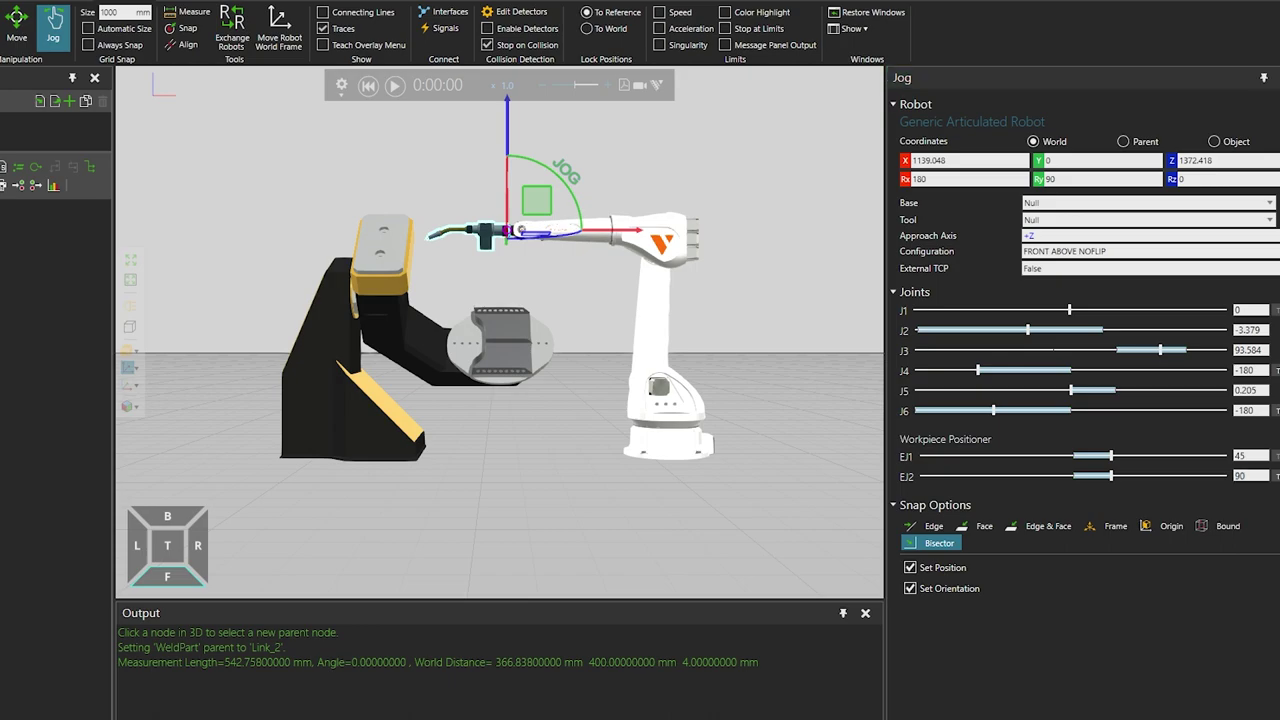
# Set the robot's jog tool to TCP so that the manipulator sits at the torch tip.
pyautogui.click(1266, 220)
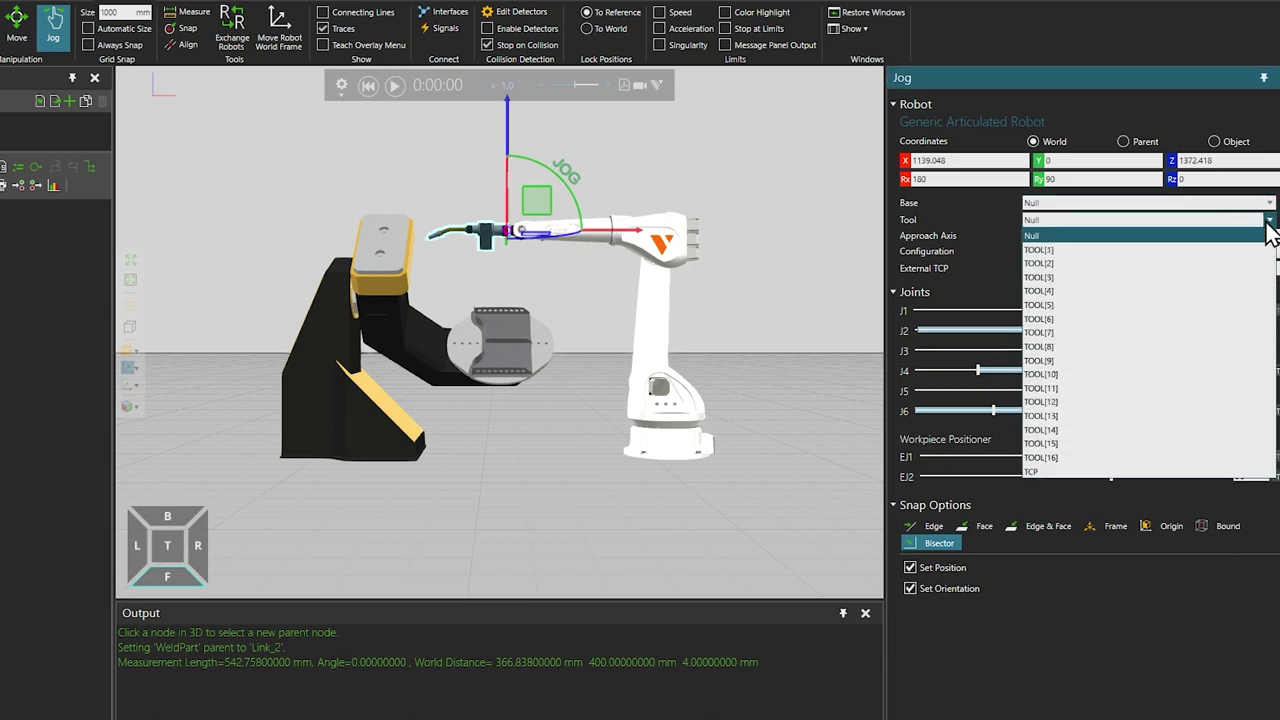
pyautogui.click(1056, 469)
pyautogui.scroll(3, 558, 325)
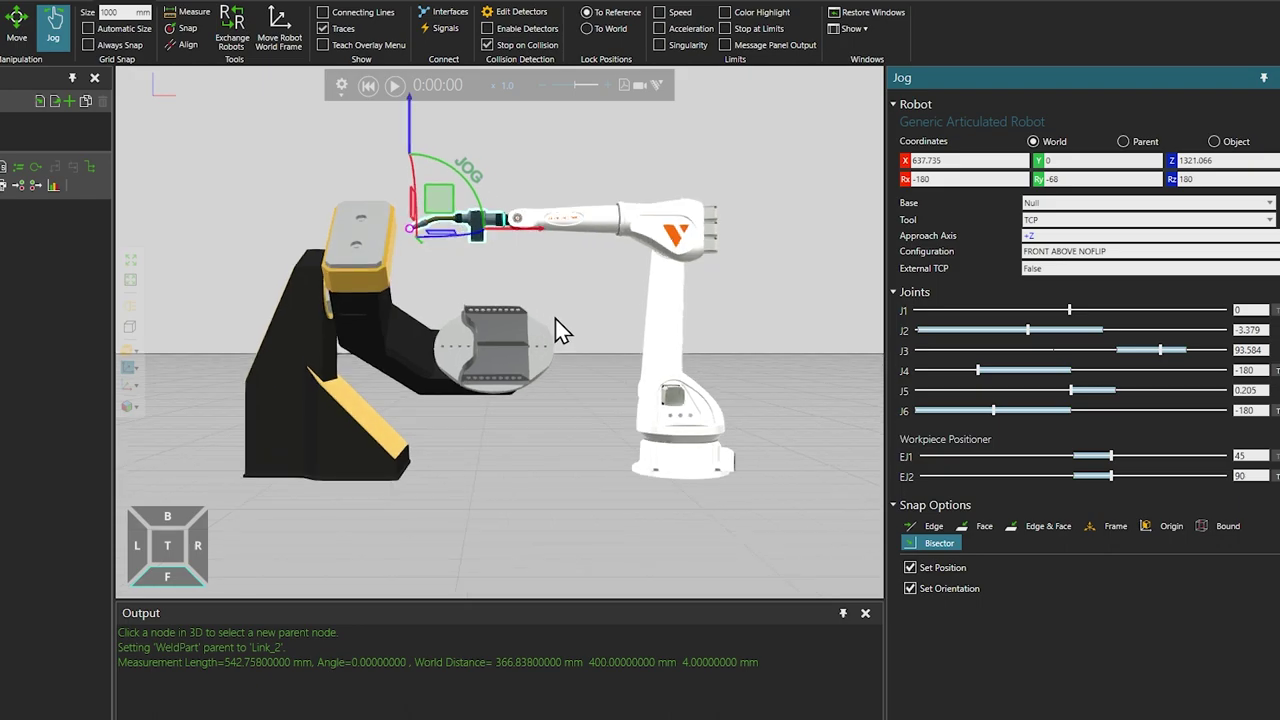
# Save a close-up view of the weld part seen along its perforated flanges on the positioner plate.
pyautogui.scroll(5, 565, 325)
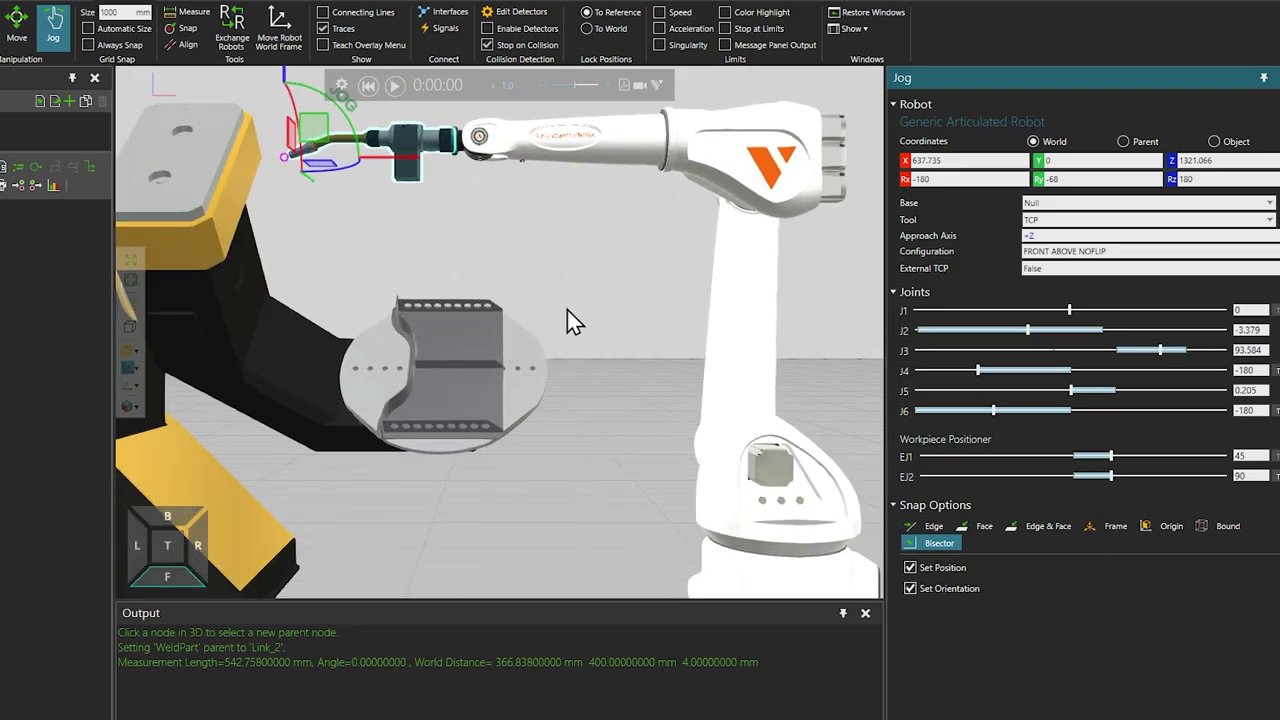
pyautogui.moveTo(585, 310); pyautogui.dragTo(500, 310, button='right')
pyautogui.scroll(5, 800, 315)
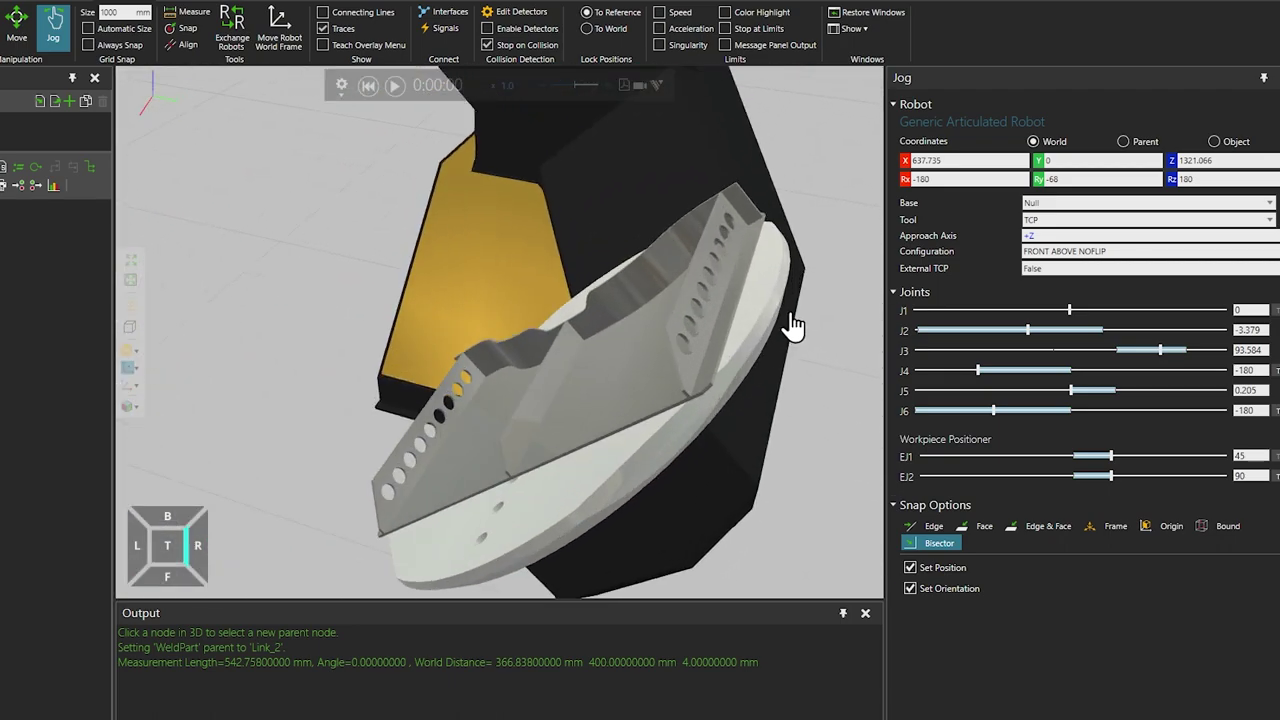
pyautogui.moveTo(757, 299); pyautogui.dragTo(766, 299, button='right')
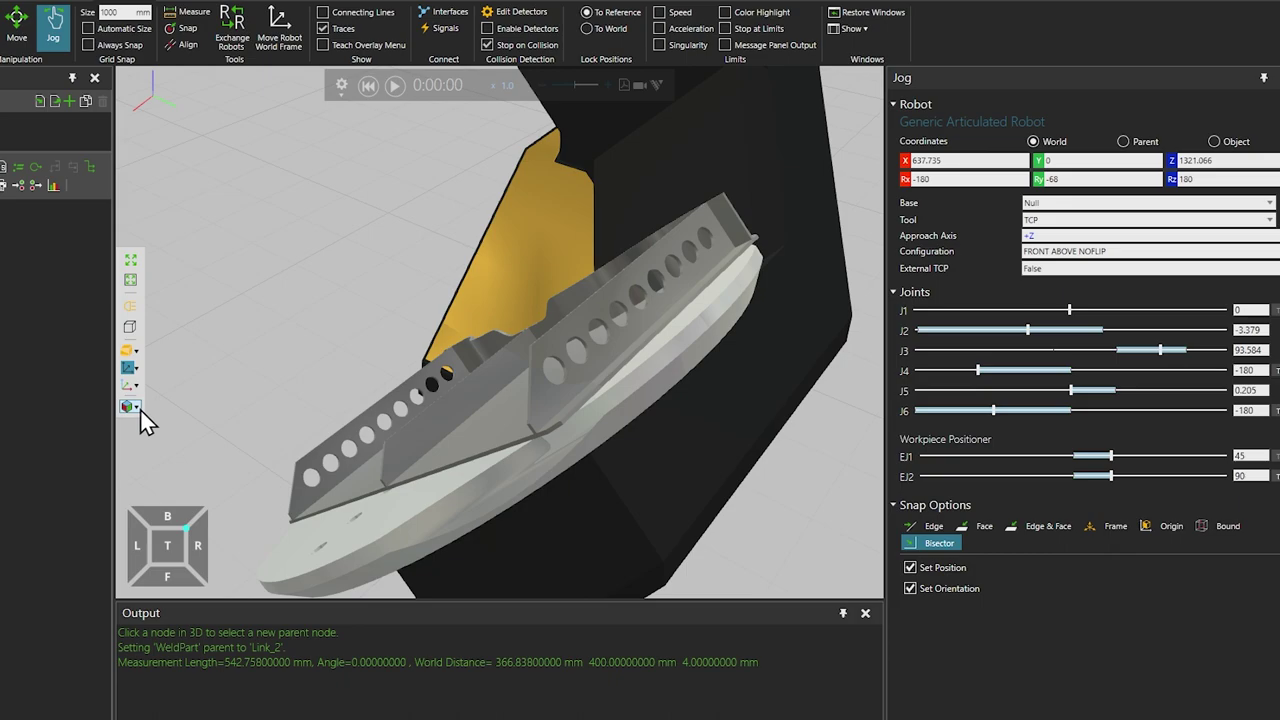
pyautogui.click(139, 408)
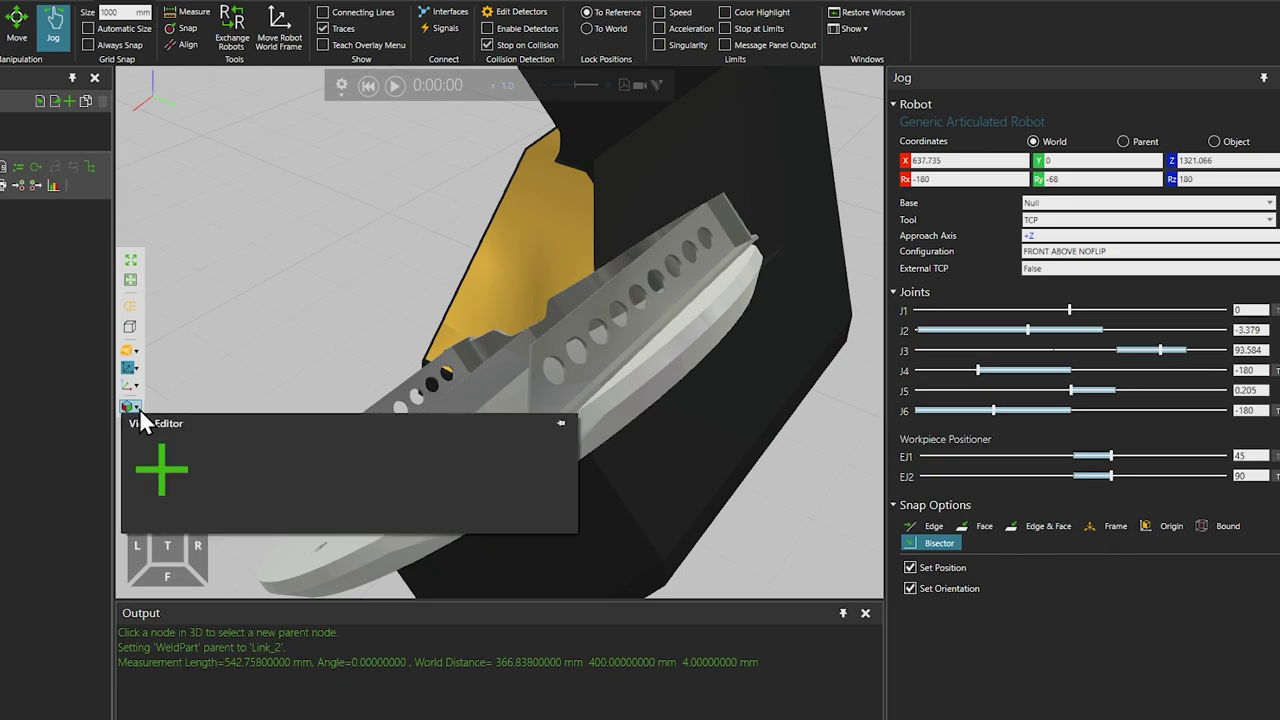
pyautogui.click(162, 469)
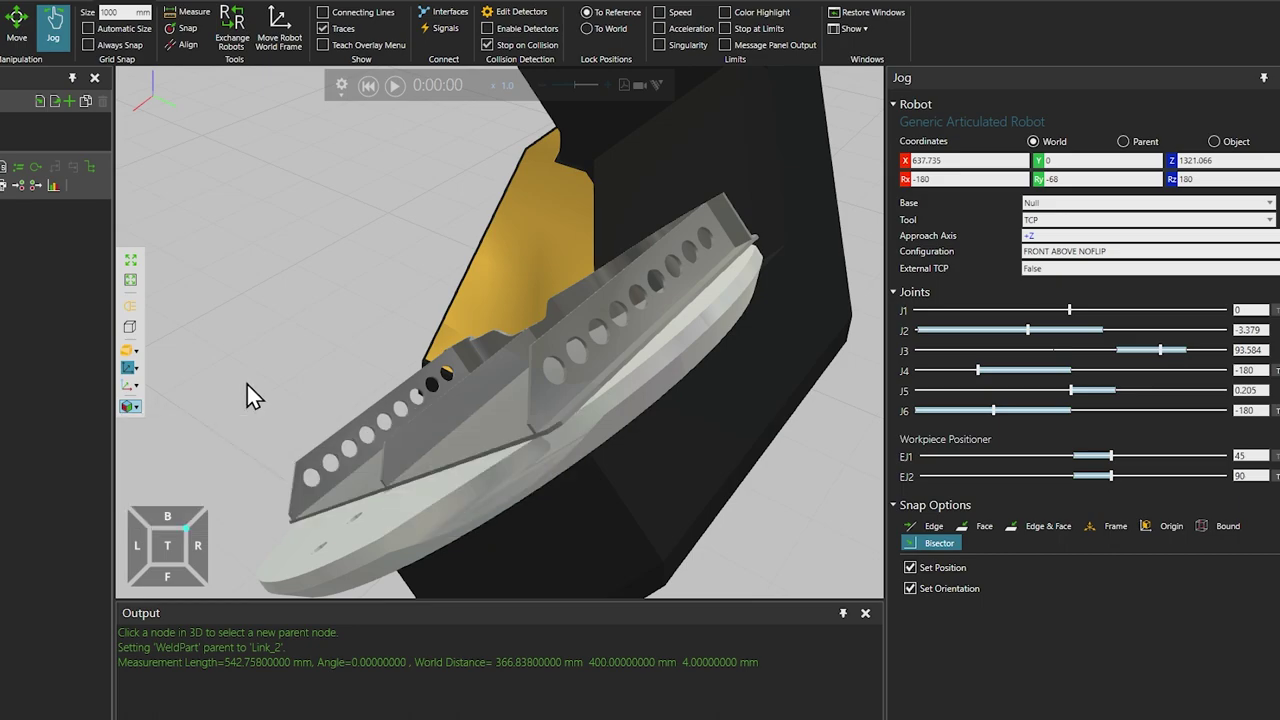
# Show the whole cell from the front and recall the saved close-up view of the weld part.
pyautogui.click(177, 578)
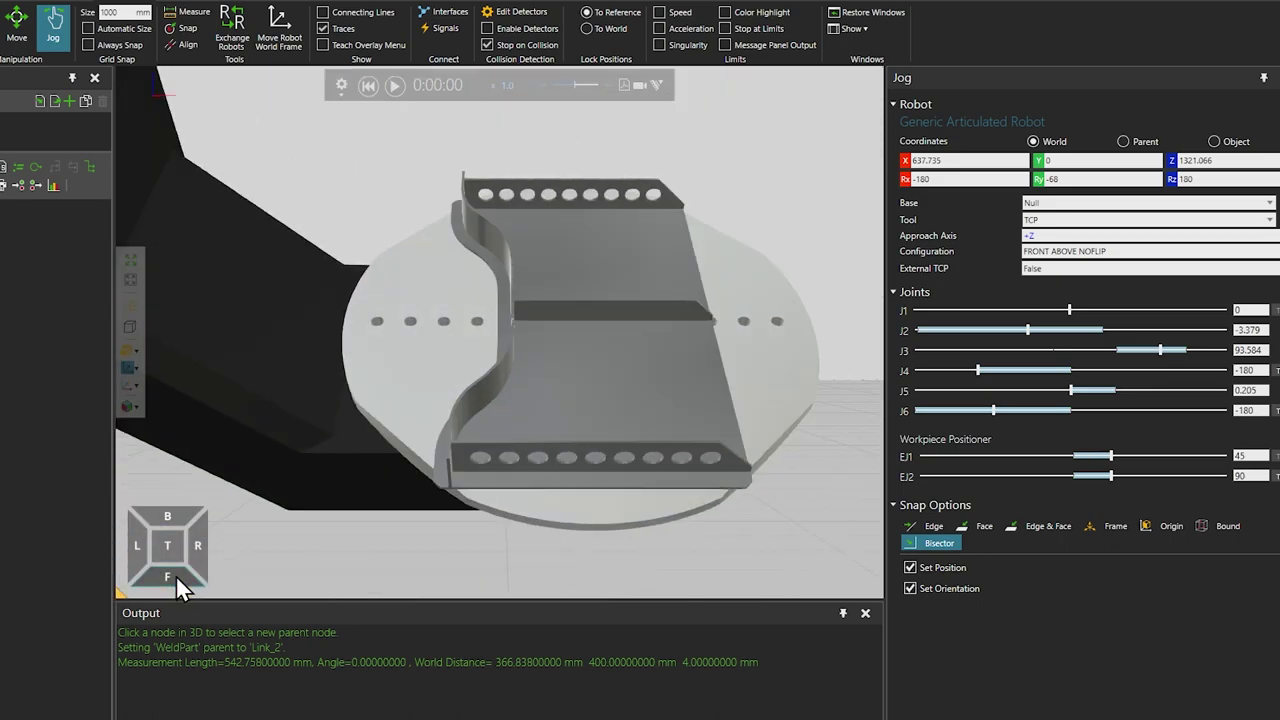
pyautogui.click(131, 261)
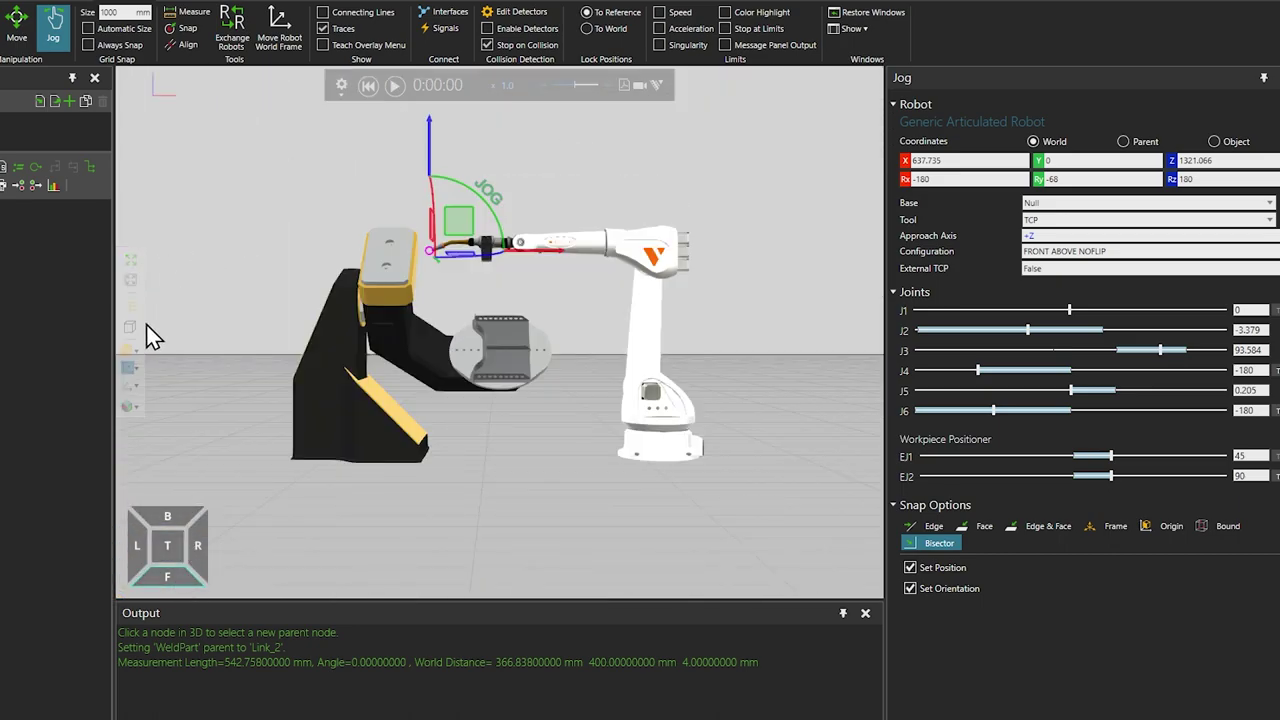
pyautogui.click(131, 406)
pyautogui.click(166, 484)
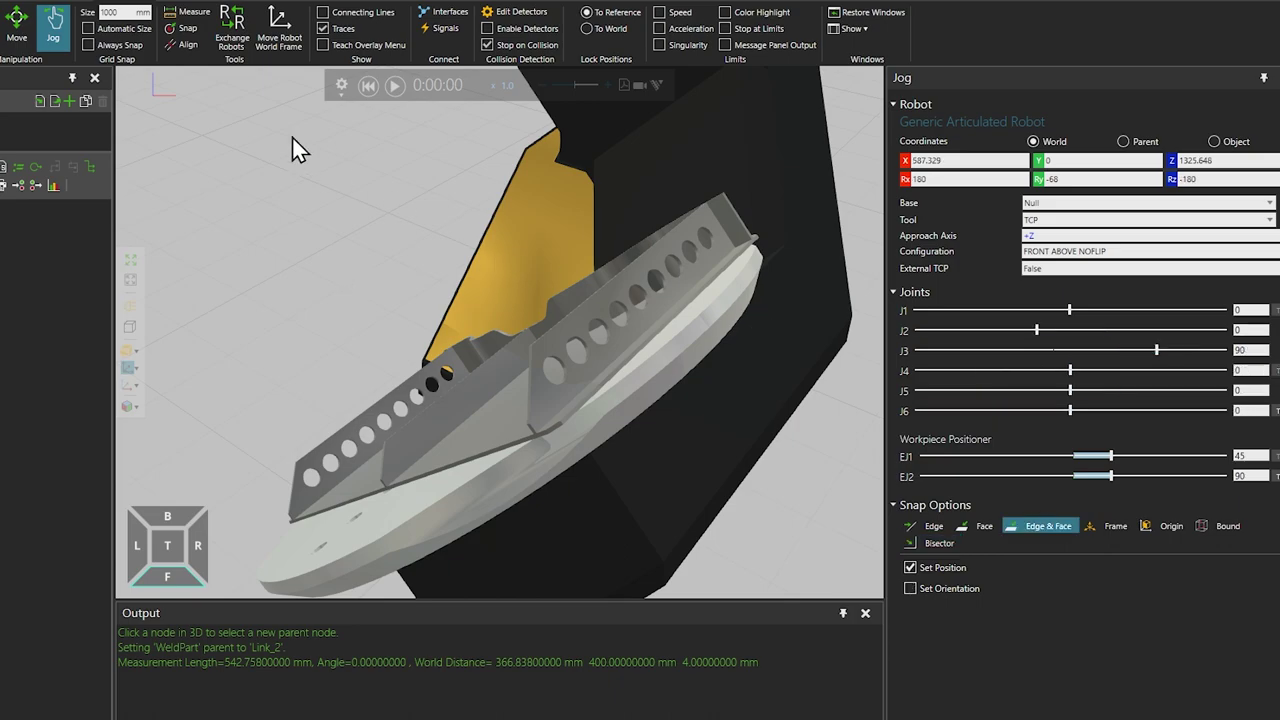
# Snap the torch TCP to the three-plane intersection at the weld part's upper corner using the Bisector type with Set Orientation enabled.
pyautogui.click(187, 30)
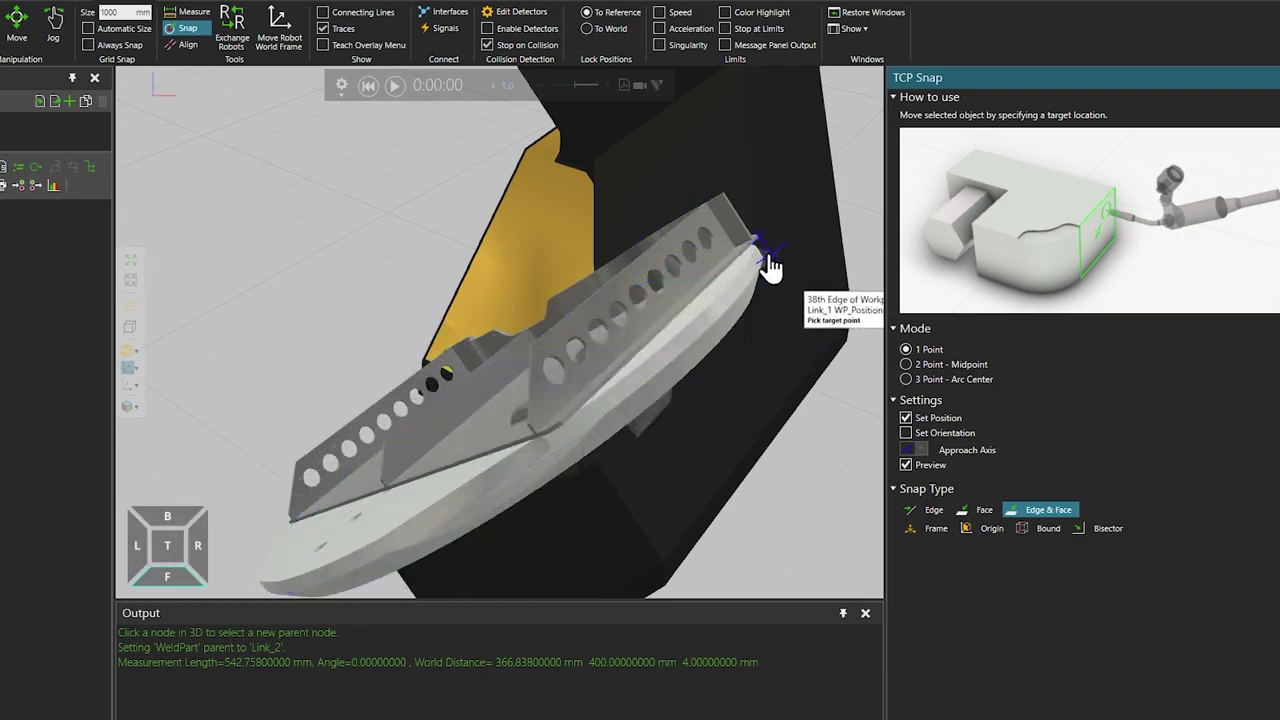
pyautogui.click(906, 434)
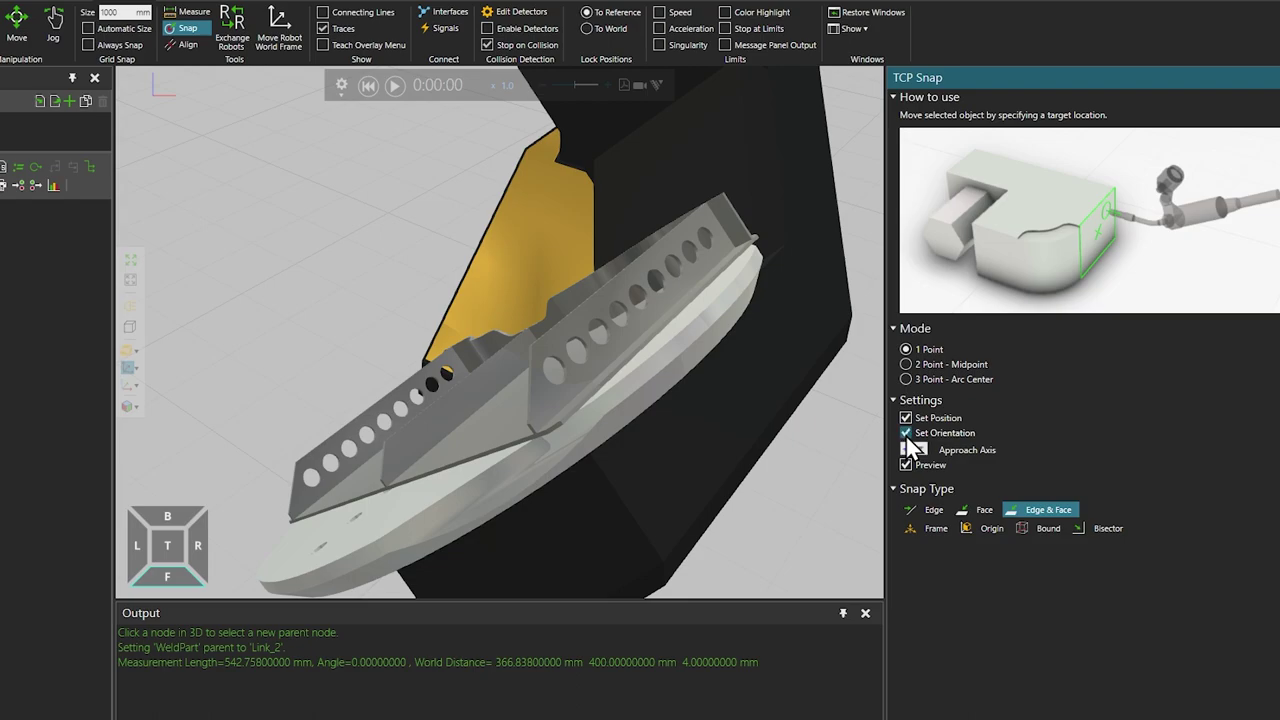
pyautogui.click(1097, 530)
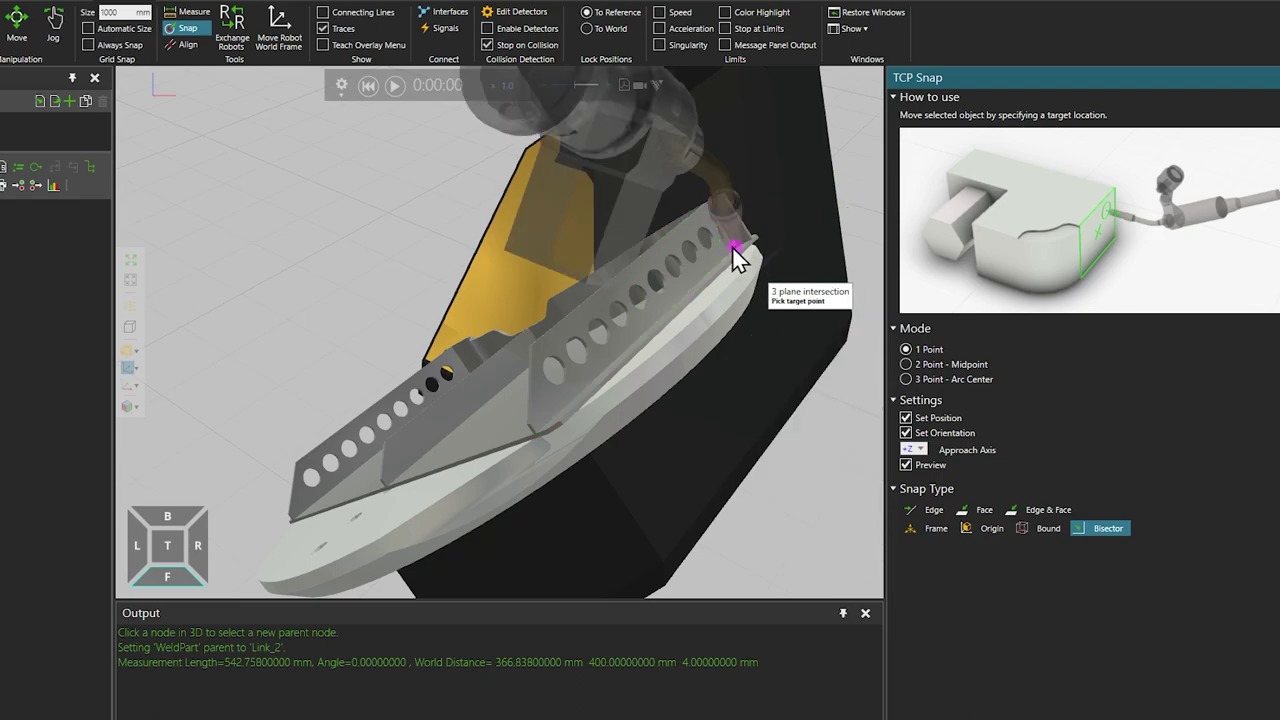
pyautogui.click(734, 252)
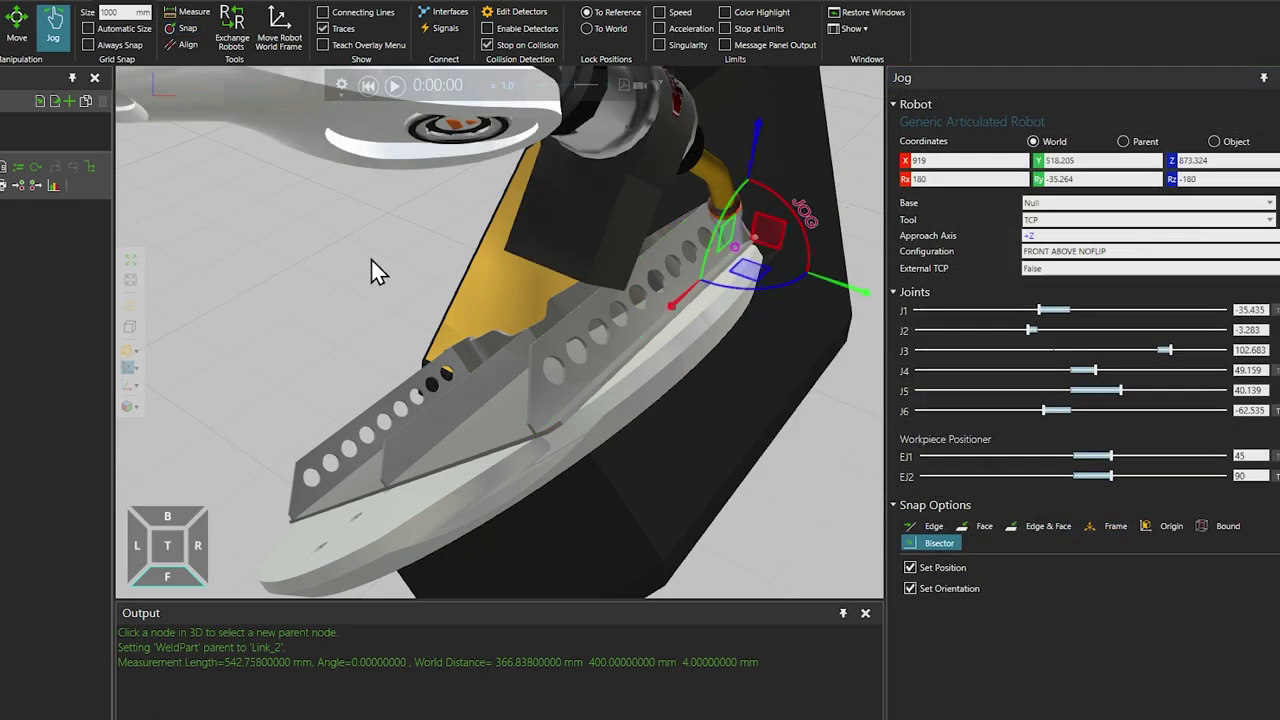
# Save a second view showing the whole positioner and robot with the torch at the weld part's corner.
pyautogui.scroll(-3, 412, 295)
pyautogui.moveTo(412, 305); pyautogui.dragTo(565, 323, button='right')
pyautogui.scroll(-5, 462, 308)
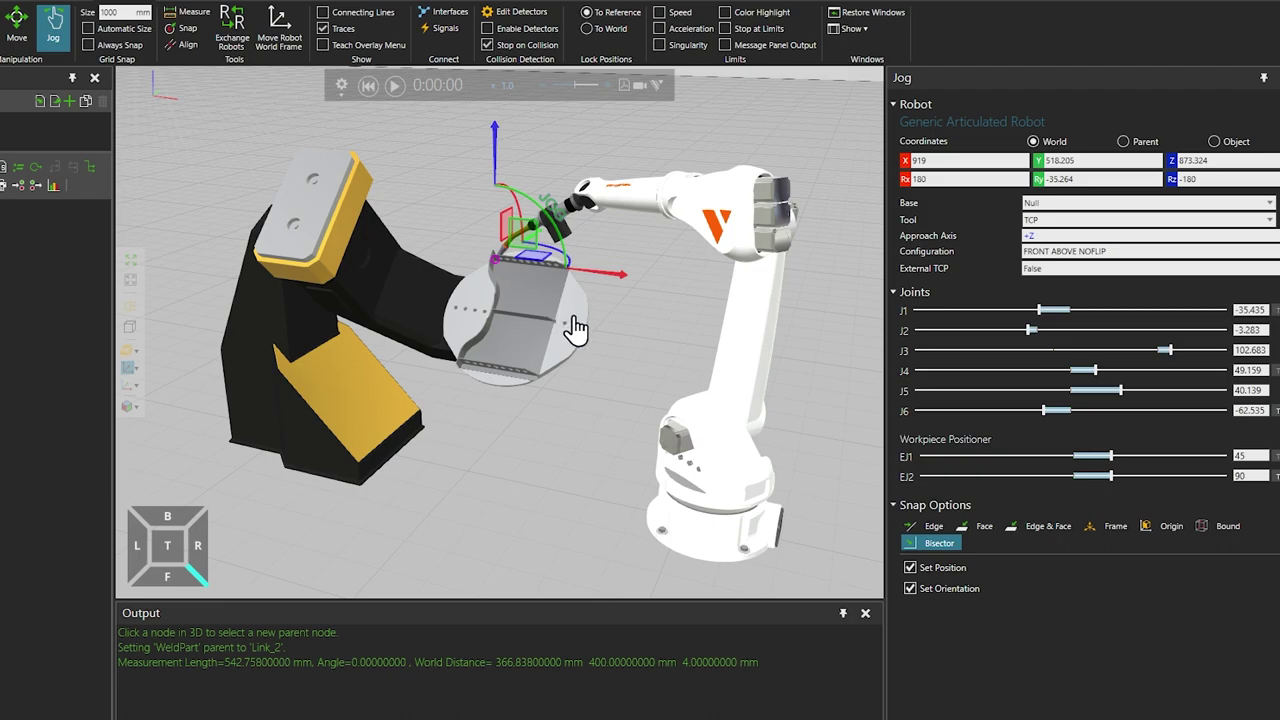
pyautogui.scroll(3, 575, 328)
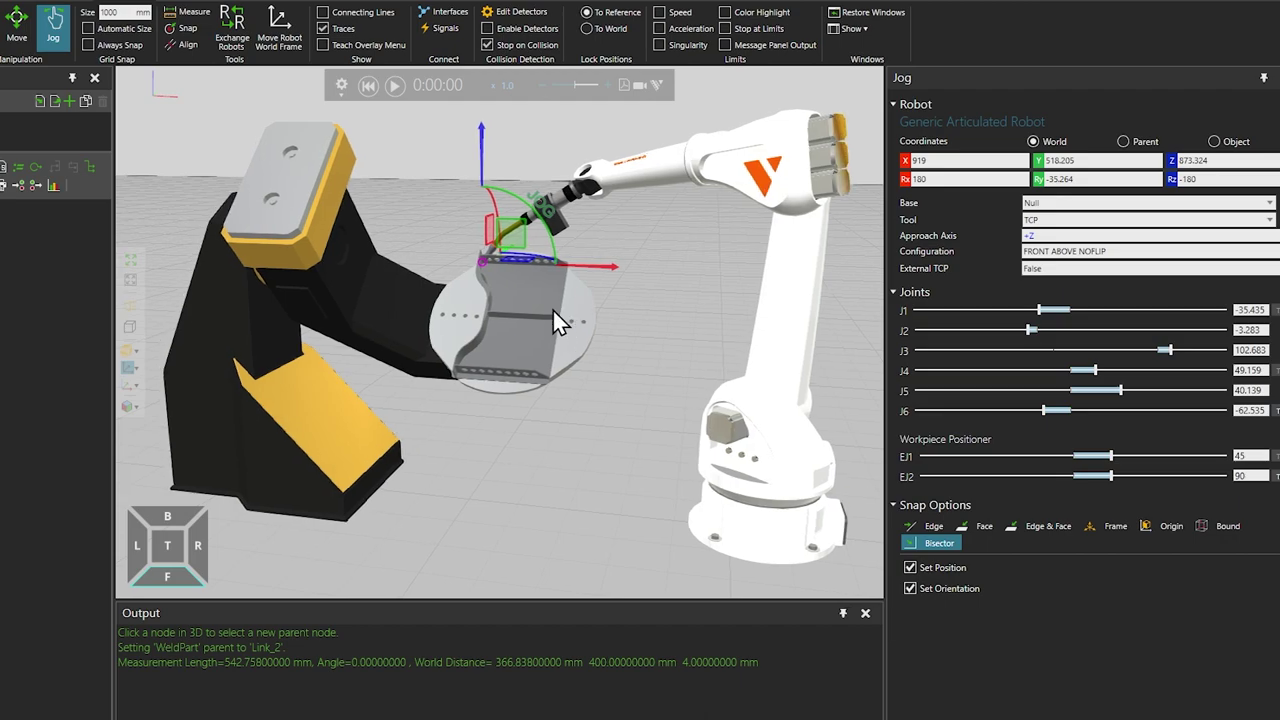
pyautogui.click(130, 408)
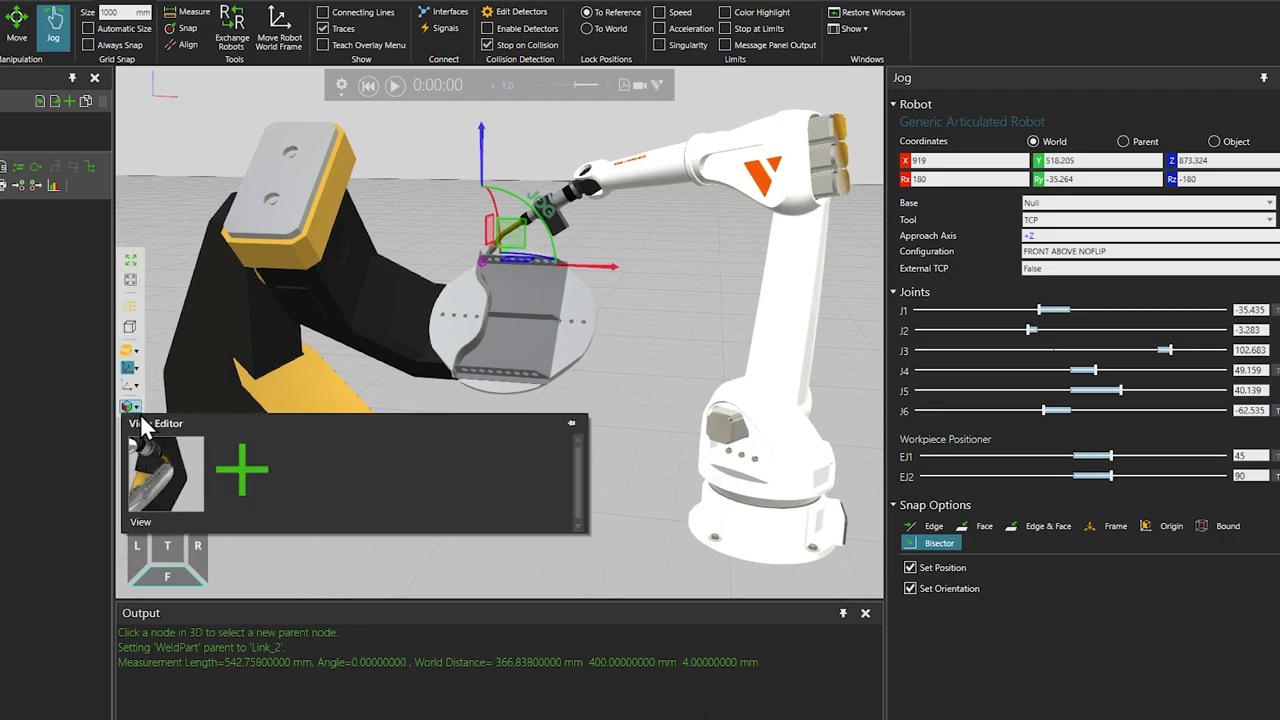
pyautogui.click(246, 464)
pyautogui.click(677, 403)
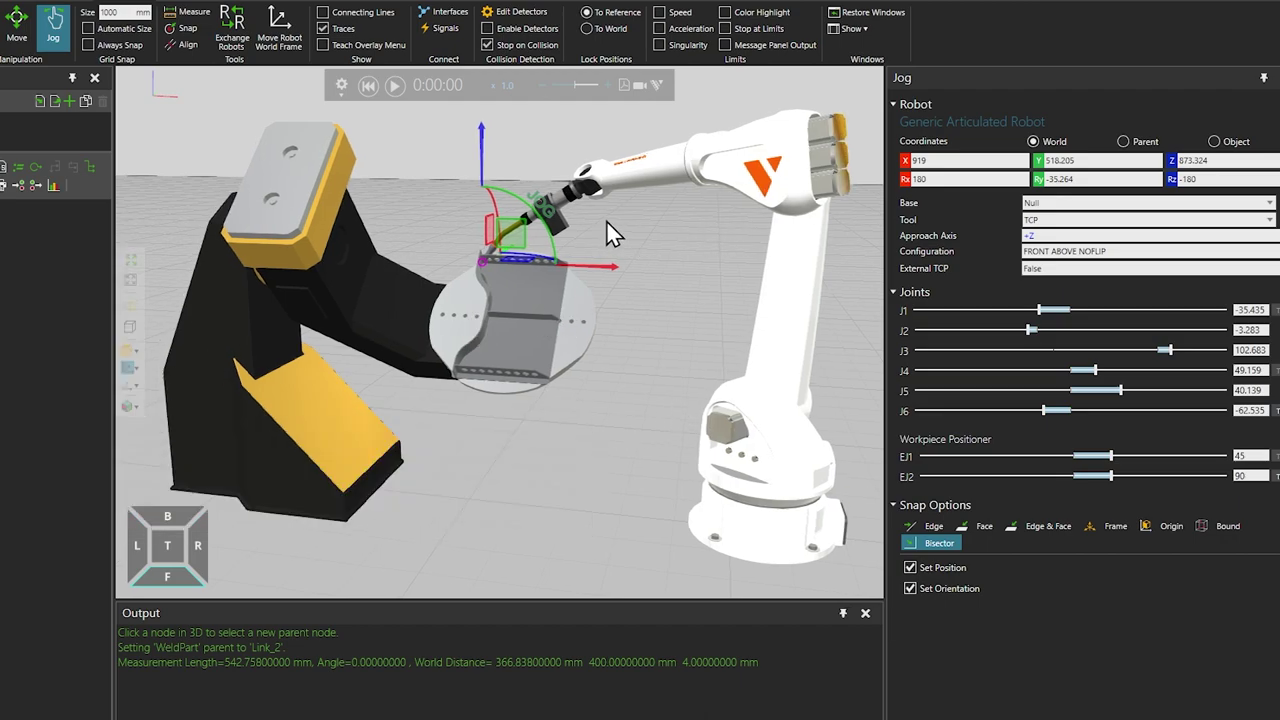
# Rotate the torch about the World Y axis at its TCP to an Ry of 16.84.
pyautogui.moveTo(537, 210); pyautogui.dragTo(486, 220)
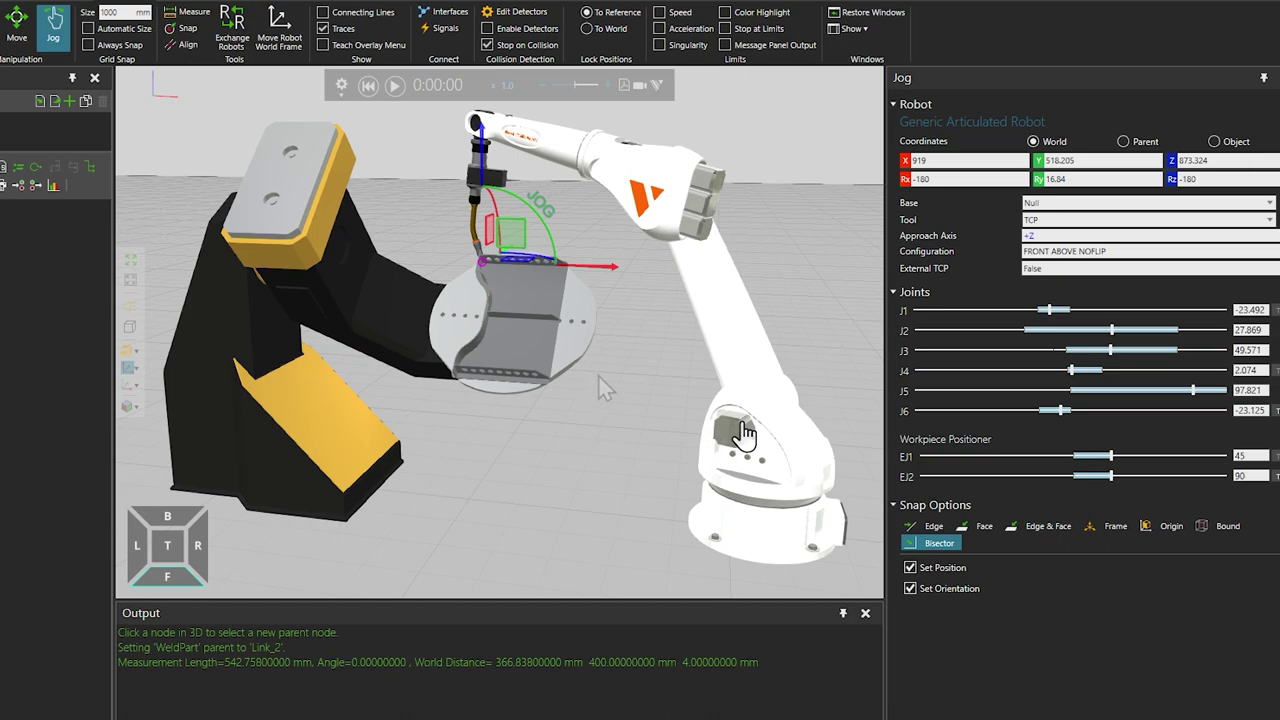
# Set the workpiece positioner's EJ2 joint to 0.
pyautogui.doubleClick(1247, 476)
pyautogui.moveTo(575, 300); pyautogui.dragTo(557, 383)
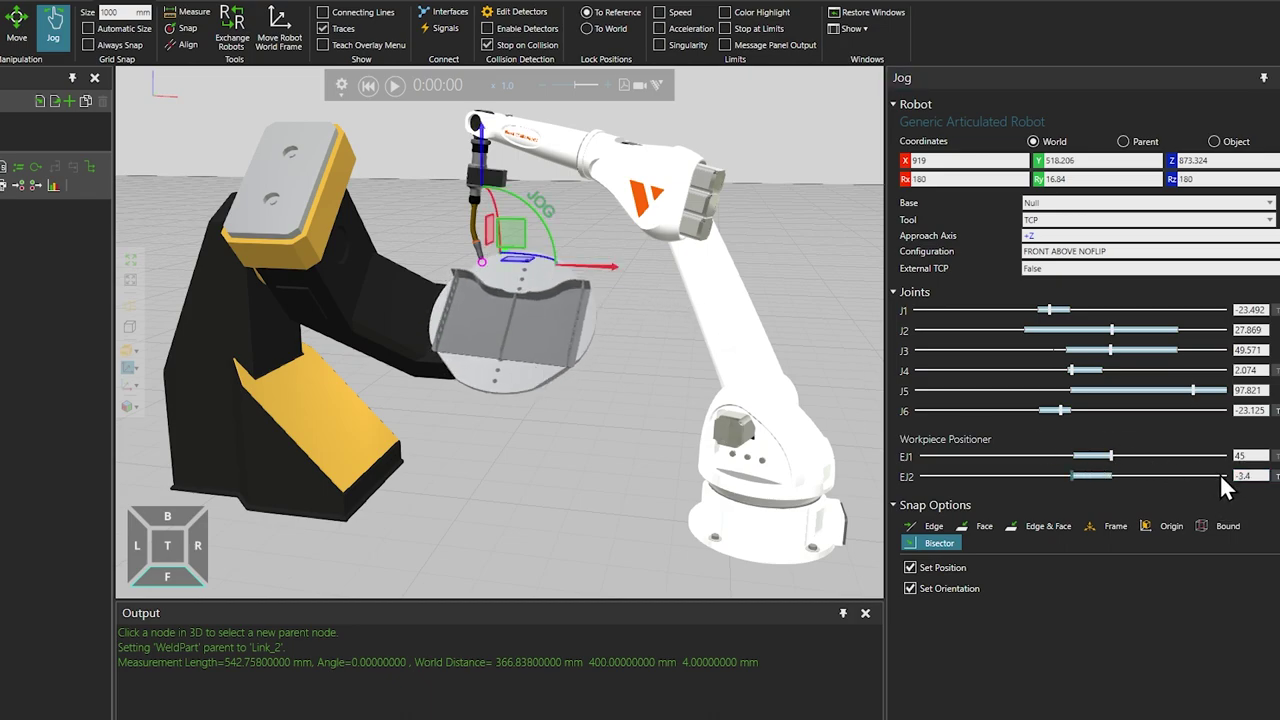
pyautogui.doubleClick(1248, 477)
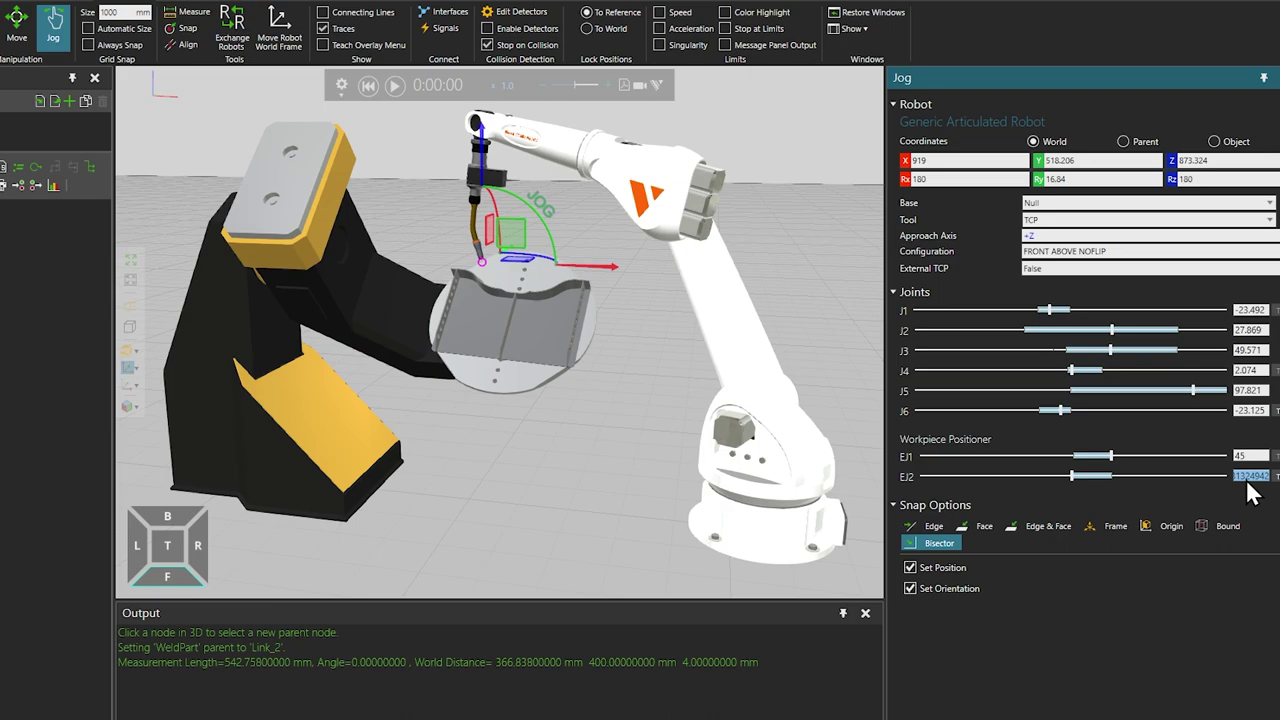
pyautogui.write('0')
pyautogui.press('Return')
# Jog the torch TCP onto the weld part's upper corner at X 795, Y 433.659, Z 820.899.
pyautogui.scroll(6, 502, 297)
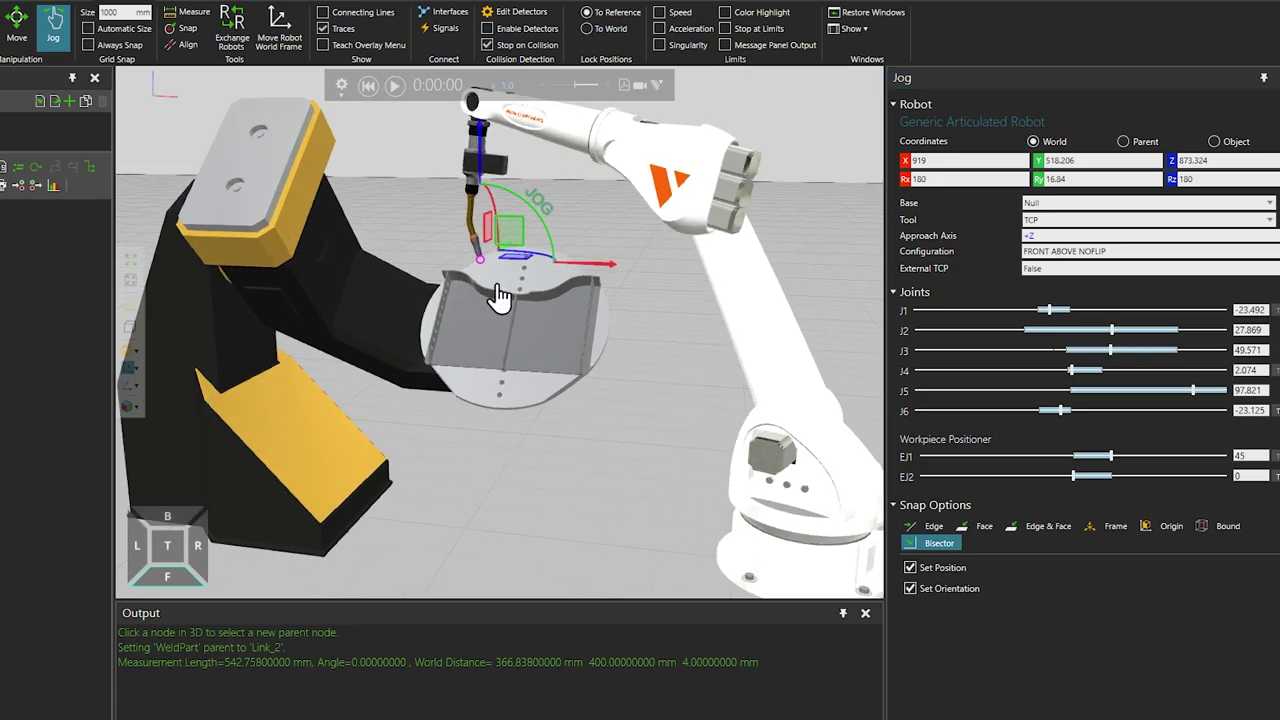
pyautogui.moveTo(533, 276)
pyautogui.mouseDown(button='right')
pyautogui.moveTo(463, 297)
pyautogui.moveTo(533, 270)
pyautogui.mouseUp(button='right')
pyautogui.scroll(4, 528, 256)
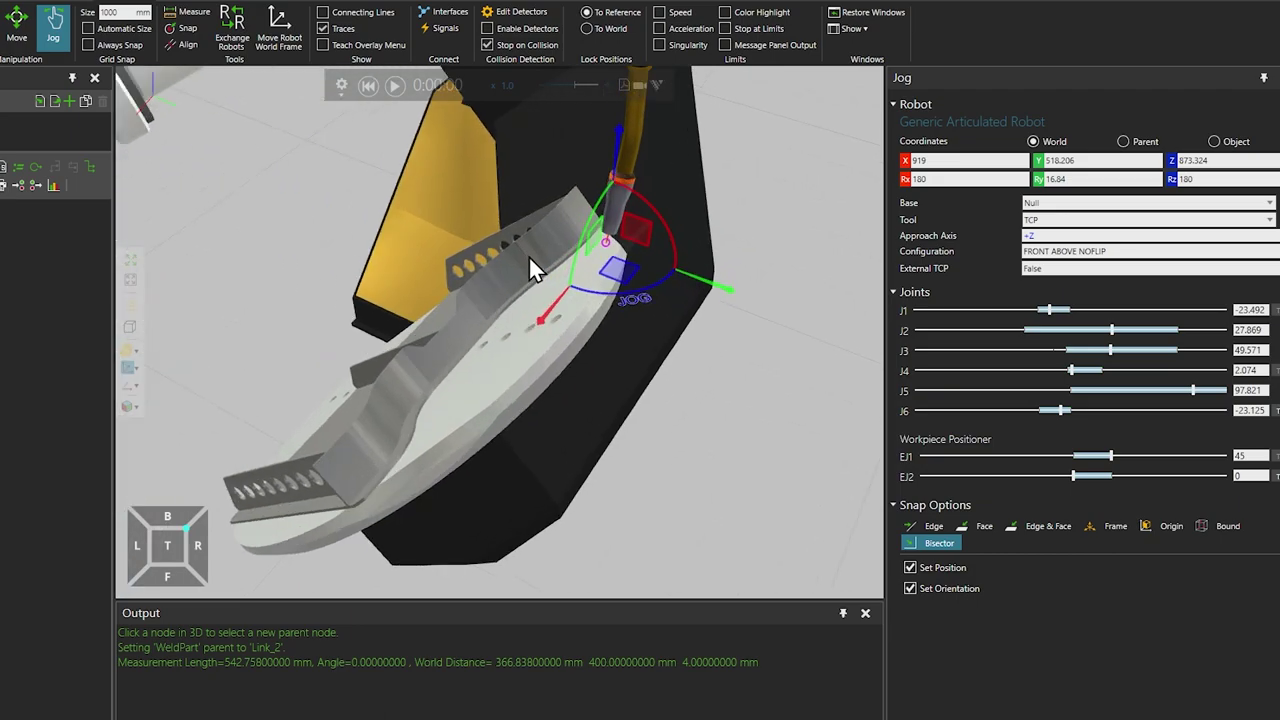
pyautogui.moveTo(652, 238); pyautogui.dragTo(624, 184)
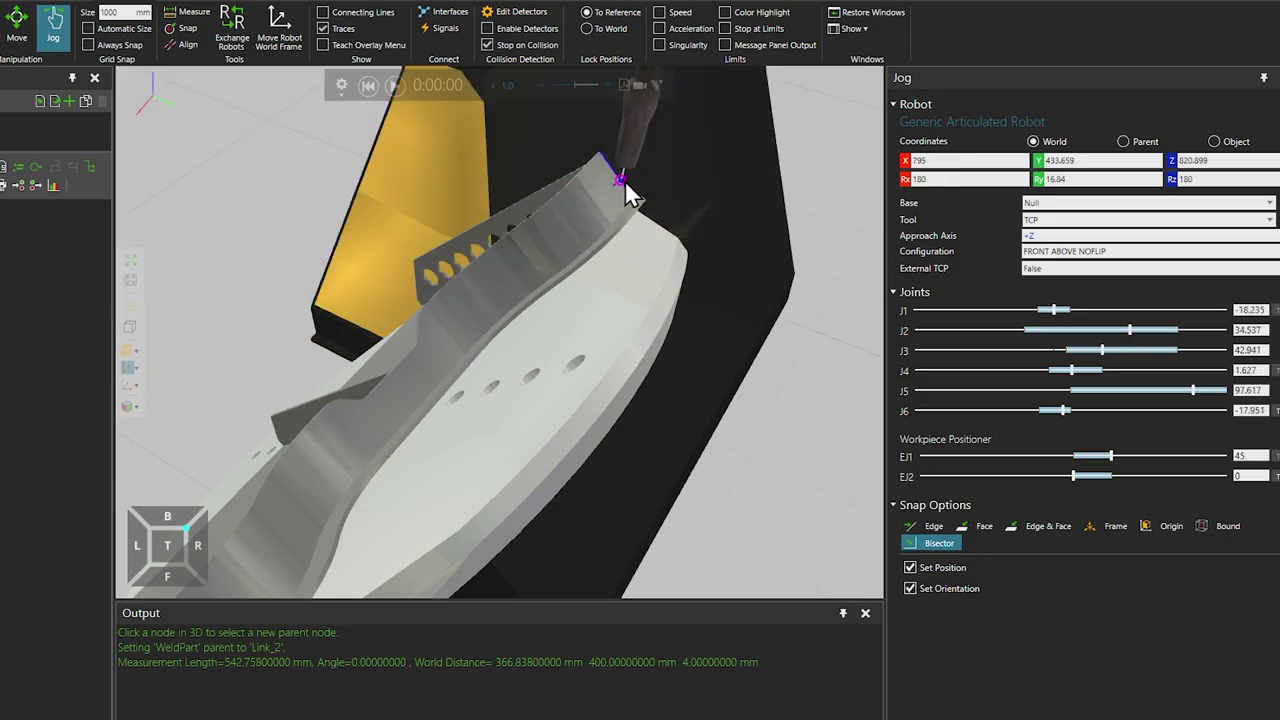
pyautogui.scroll(-2, 604, 222)
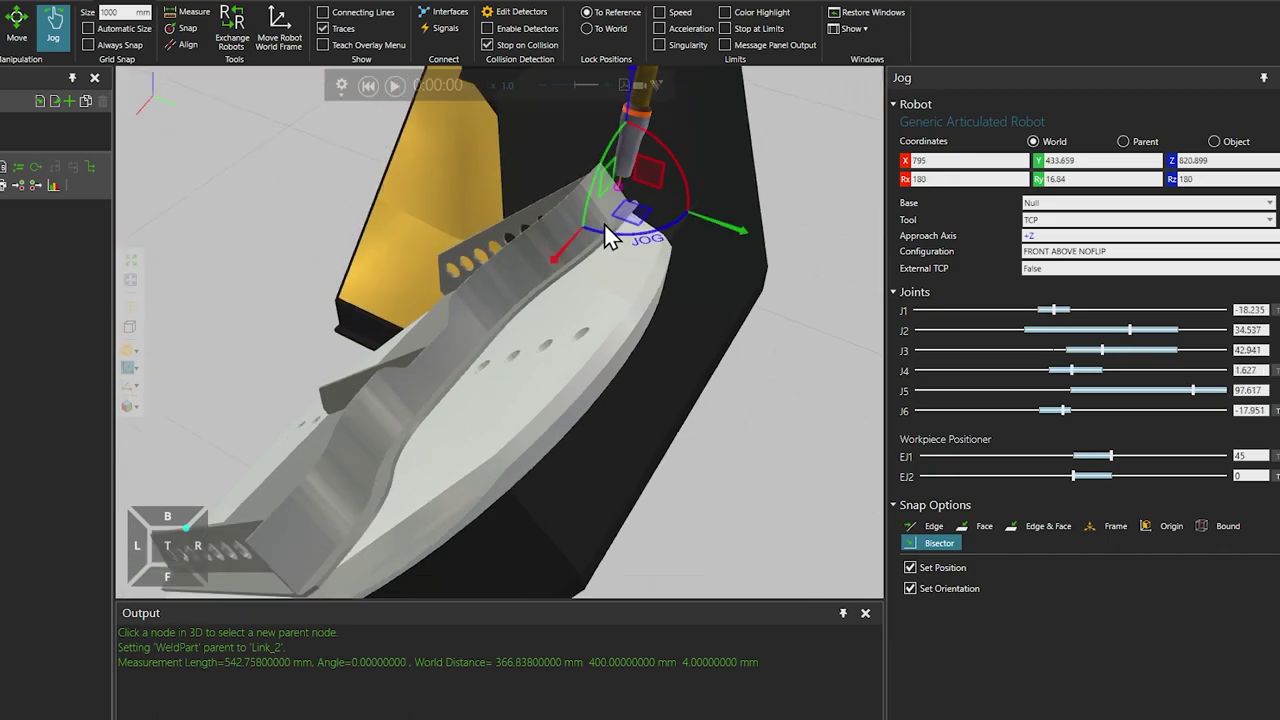
pyautogui.scroll(-5, 604, 223)
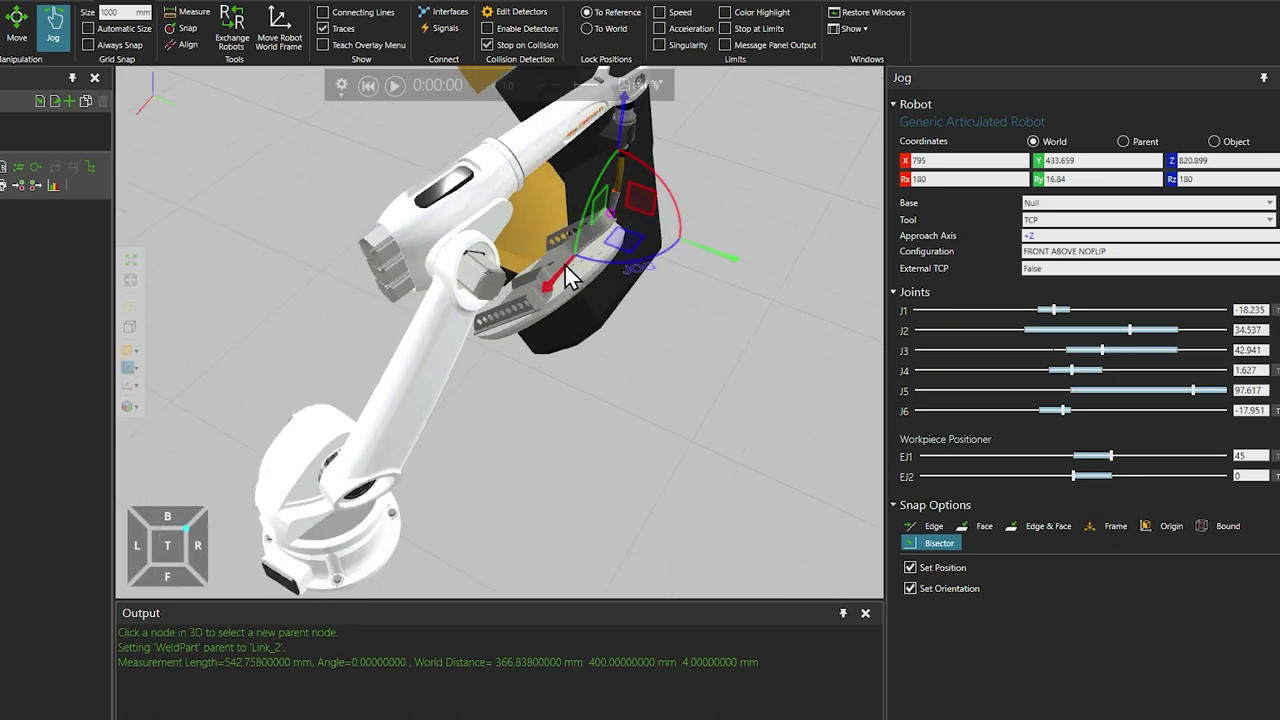
pyautogui.moveTo(565, 265); pyautogui.dragTo(643, 245, button='right')
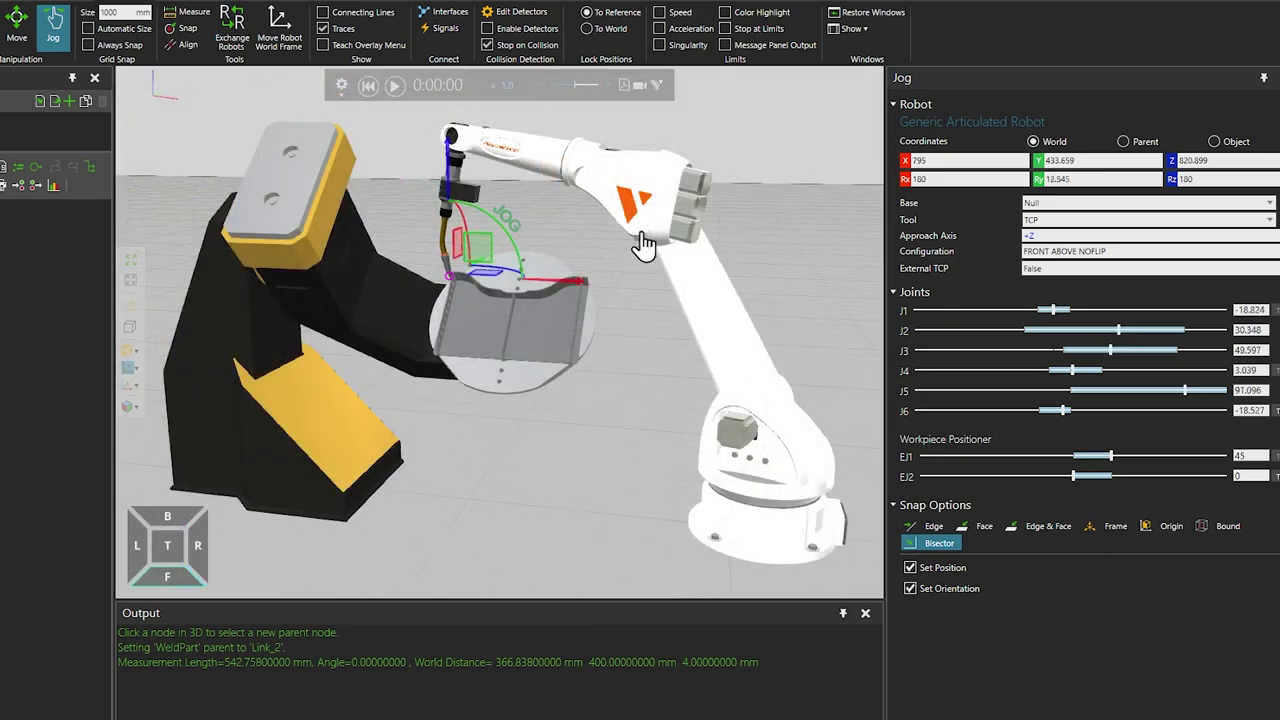
# Enable Color Highlight for the joint limits and test it by rotating the torch about World Y to an Ry of about 35.
pyautogui.click(725, 12)
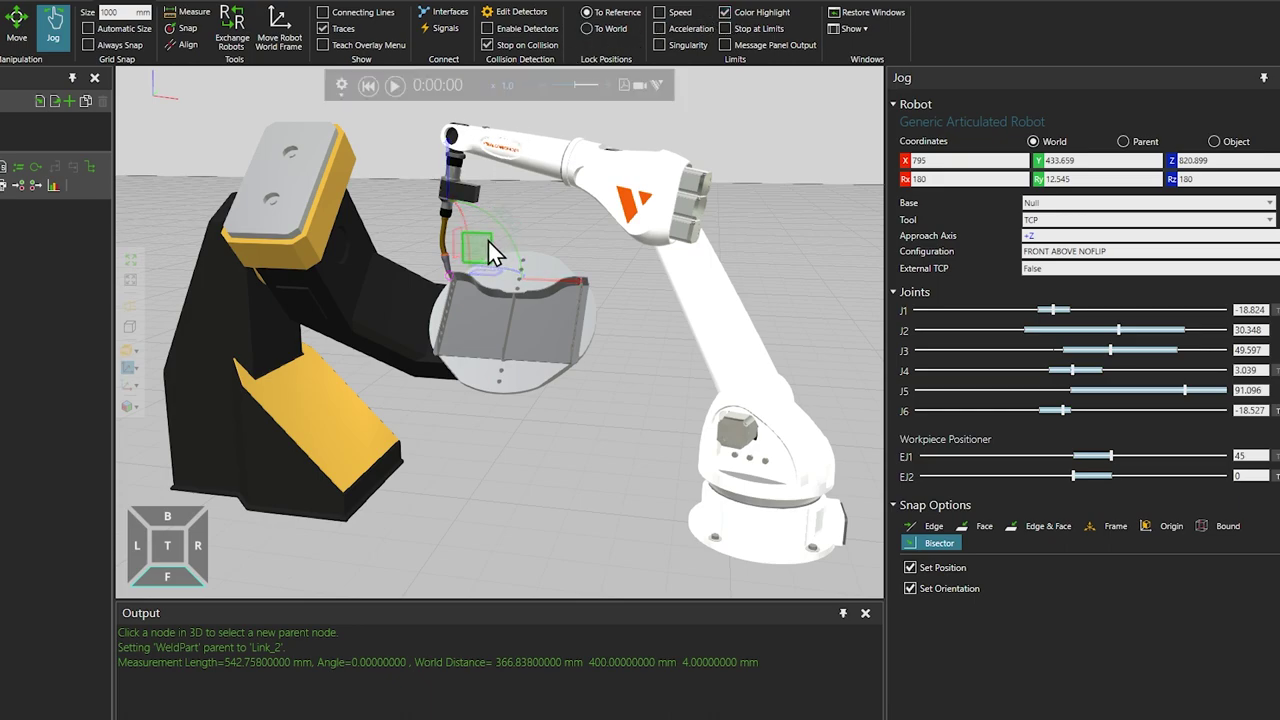
pyautogui.moveTo(488, 240); pyautogui.dragTo(497, 245)
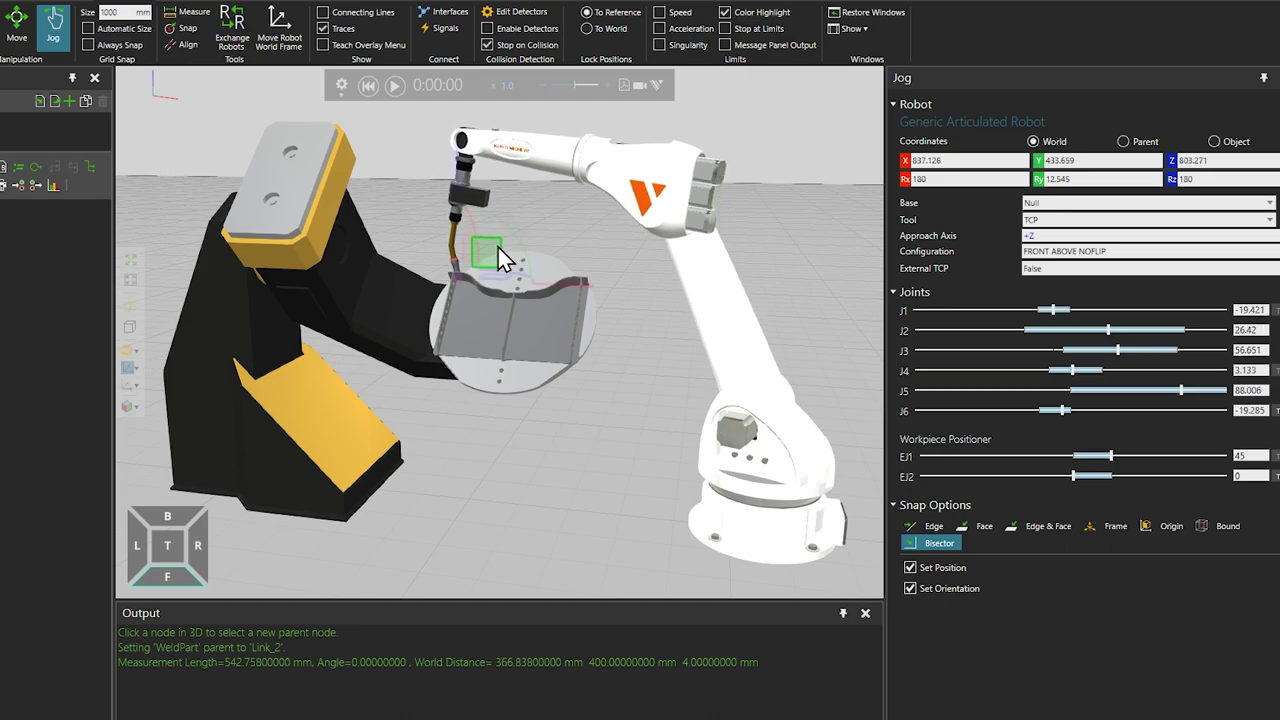
pyautogui.moveTo(507, 227); pyautogui.dragTo(453, 207)
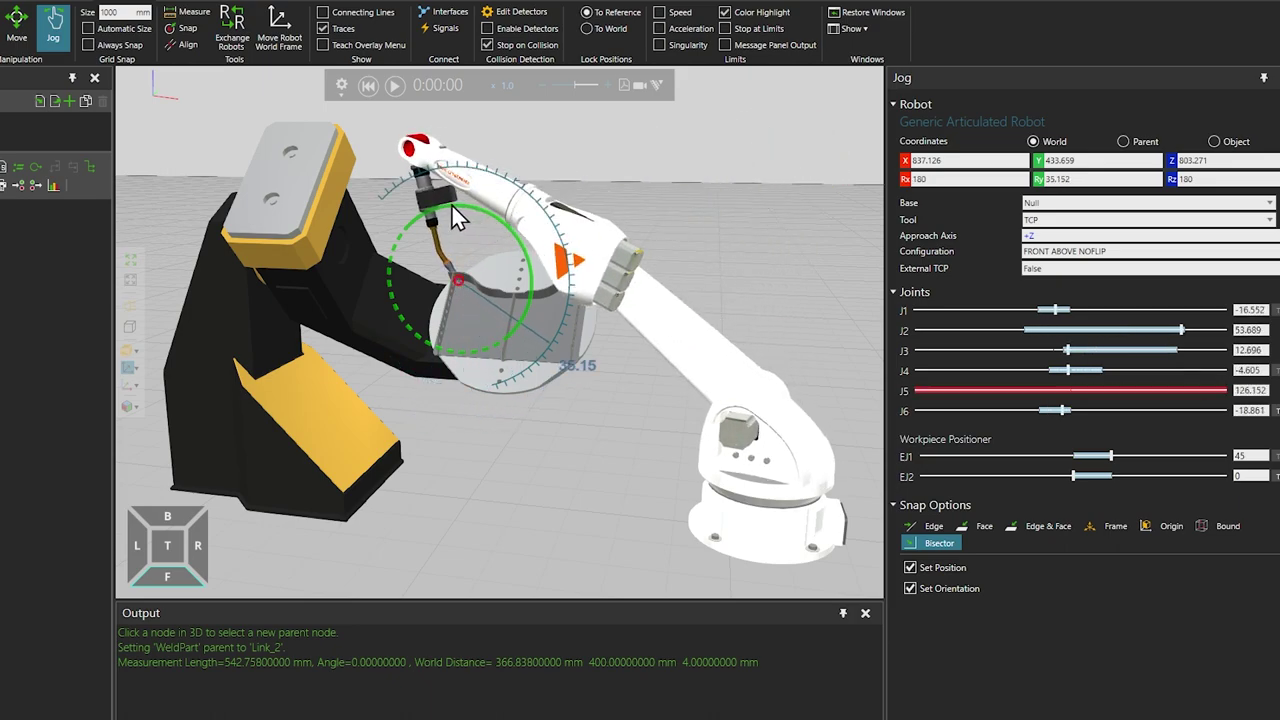
pyautogui.moveTo(450, 208); pyautogui.dragTo(450, 211)
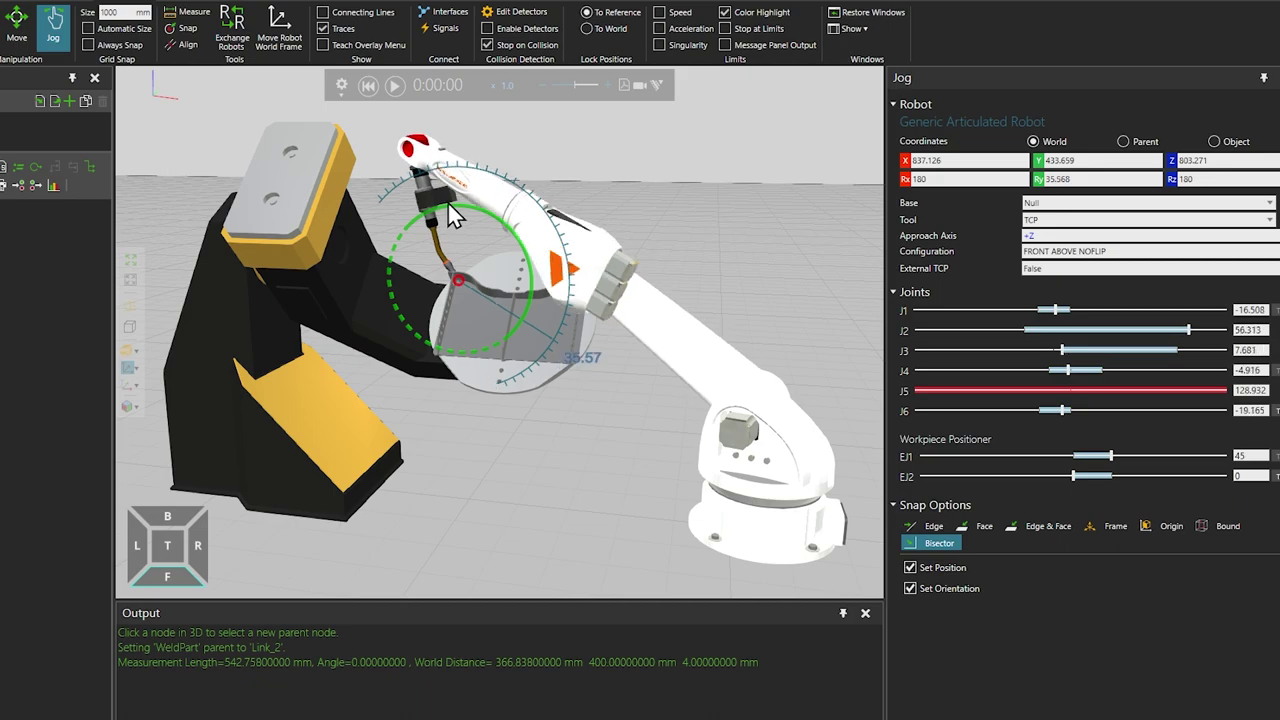
pyautogui.moveTo(447, 201)
pyautogui.mouseDown()
pyautogui.moveTo(462, 202)
pyautogui.moveTo(440, 198)
pyautogui.mouseUp()
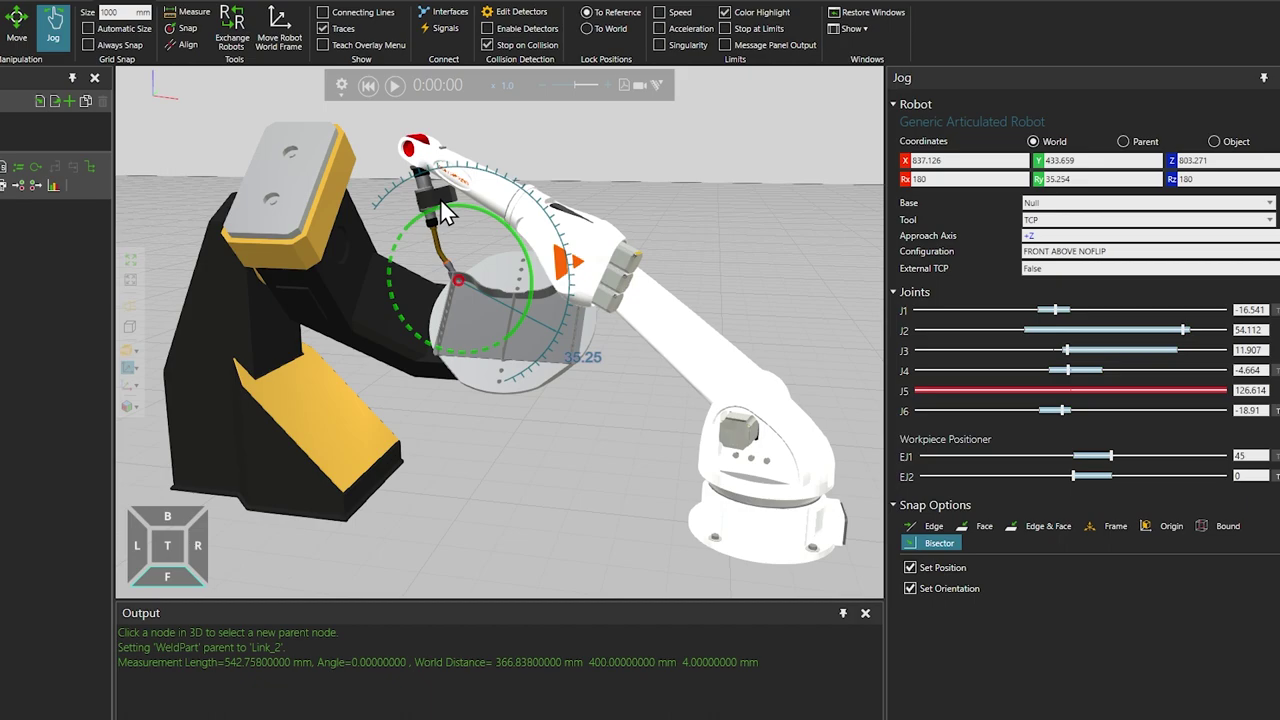
pyautogui.moveTo(440, 198); pyautogui.dragTo(546, 244)
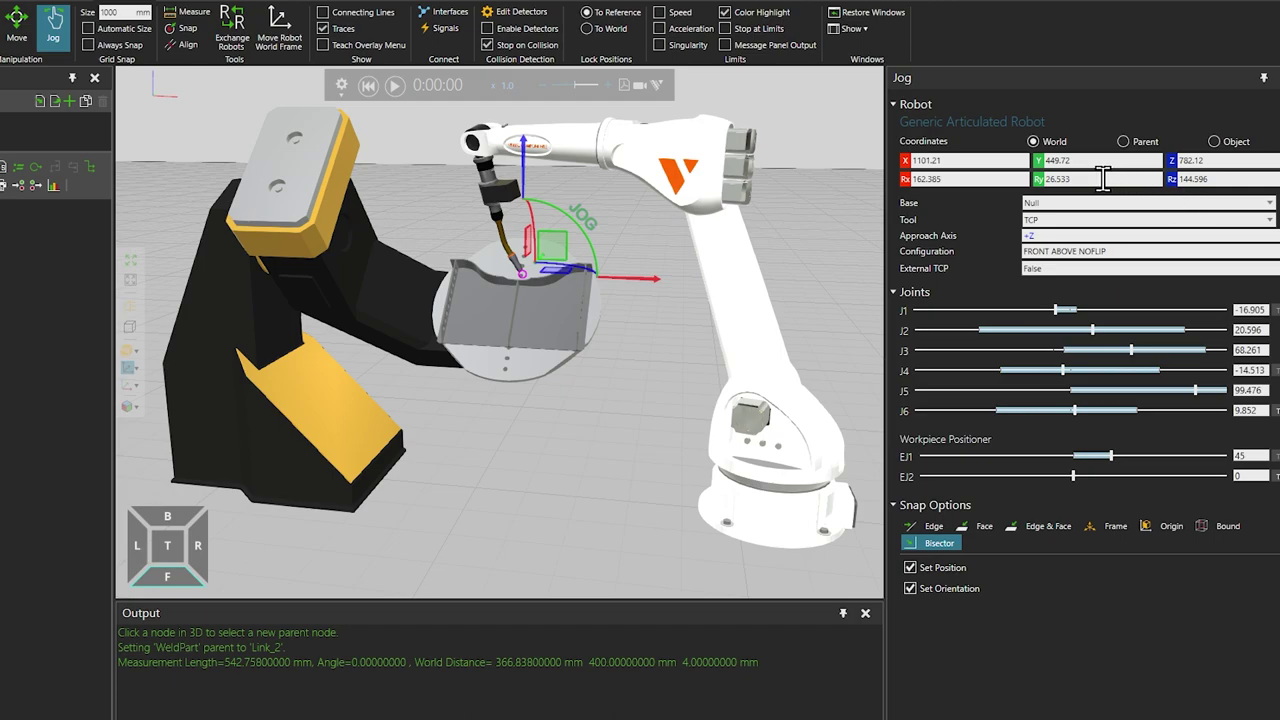
# Set the TCP's Ry to 45 and jog the torch toward the positioner and back to test the robot's reach.
pyautogui.click(1036, 180)
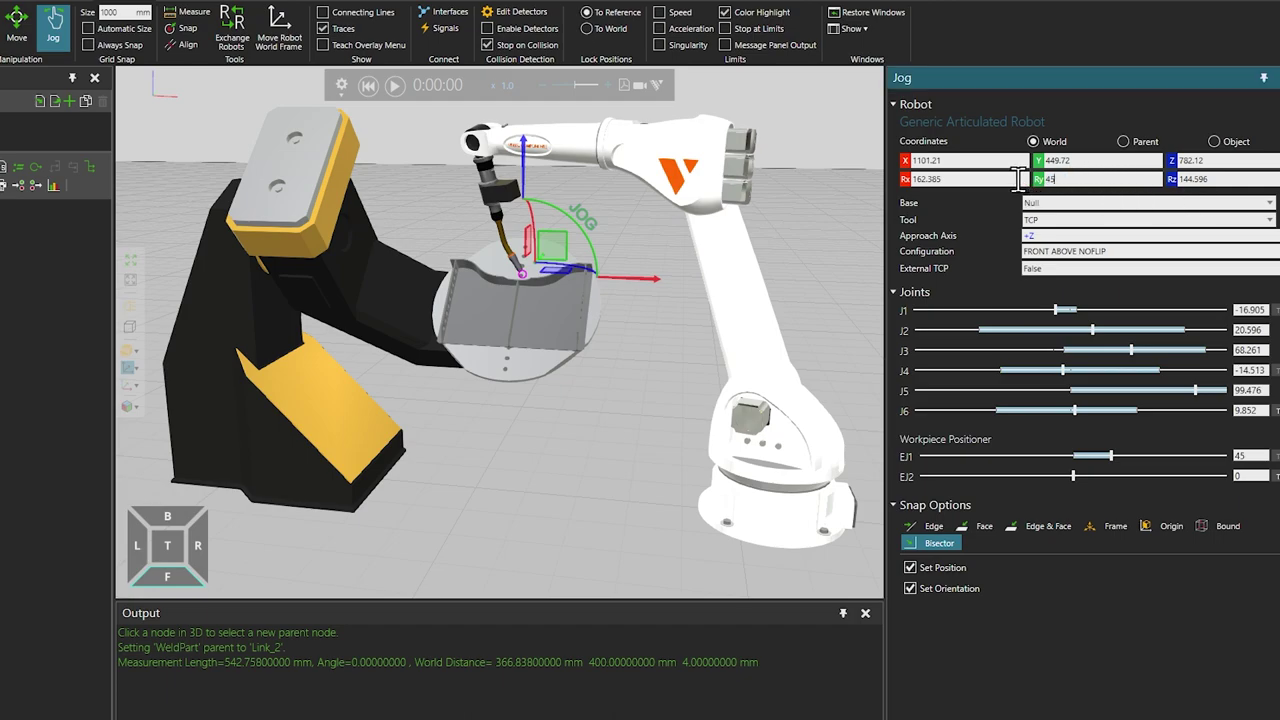
pyautogui.write('45')
pyautogui.press('Return')
pyautogui.moveTo(565, 240); pyautogui.dragTo(361, 183)
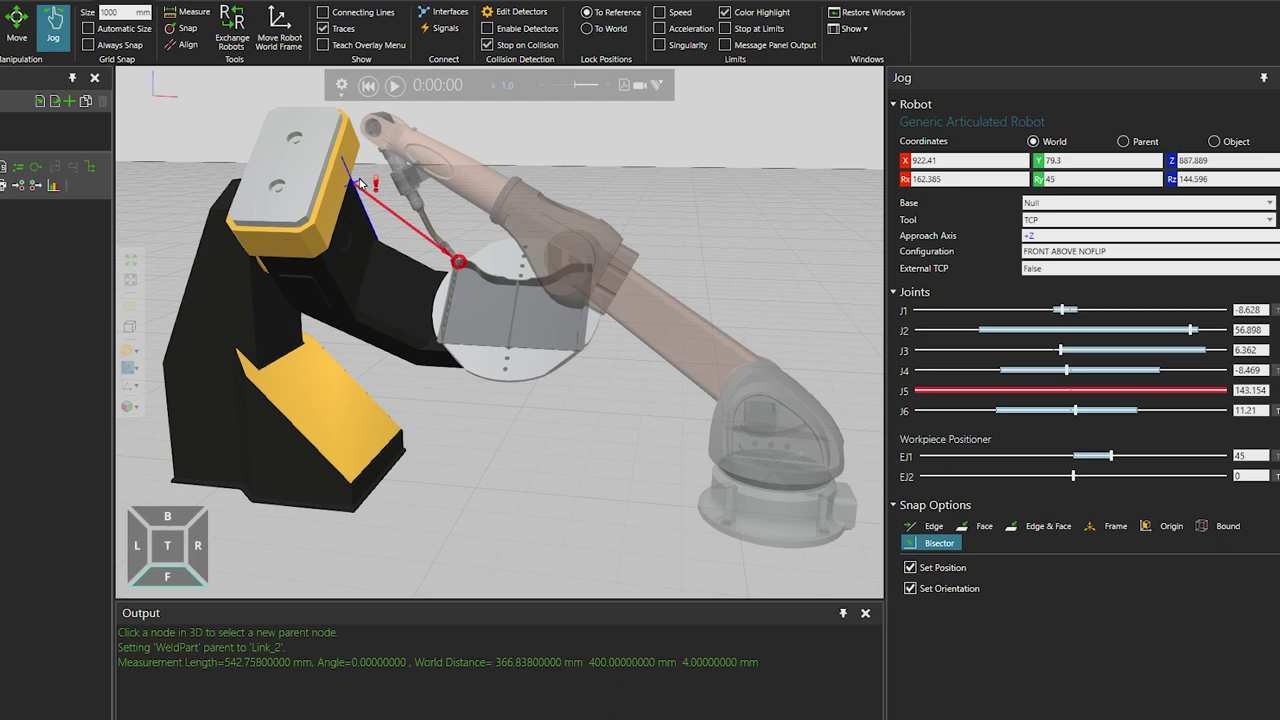
pyautogui.moveTo(361, 183); pyautogui.dragTo(552, 246)
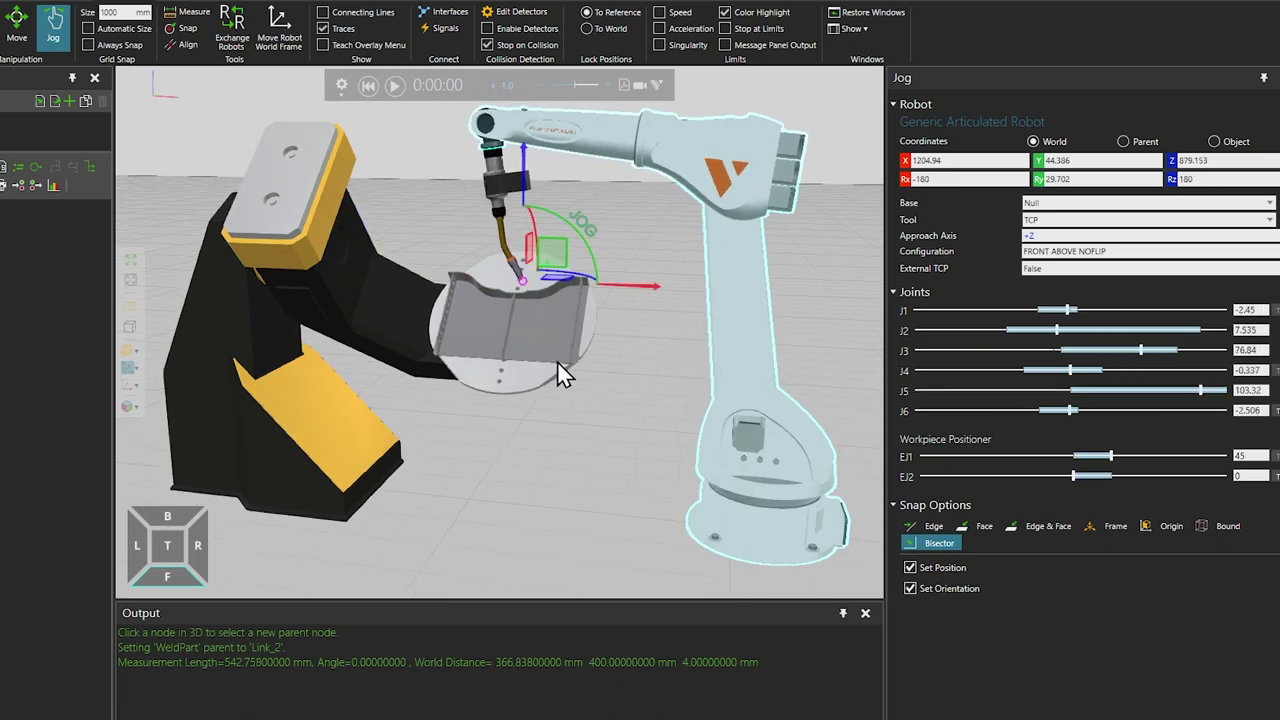
# Raise the Generic Articulated Robot to a World Z of 400 mm.
pyautogui.moveTo(557, 372); pyautogui.dragTo(492, 341, button='right')
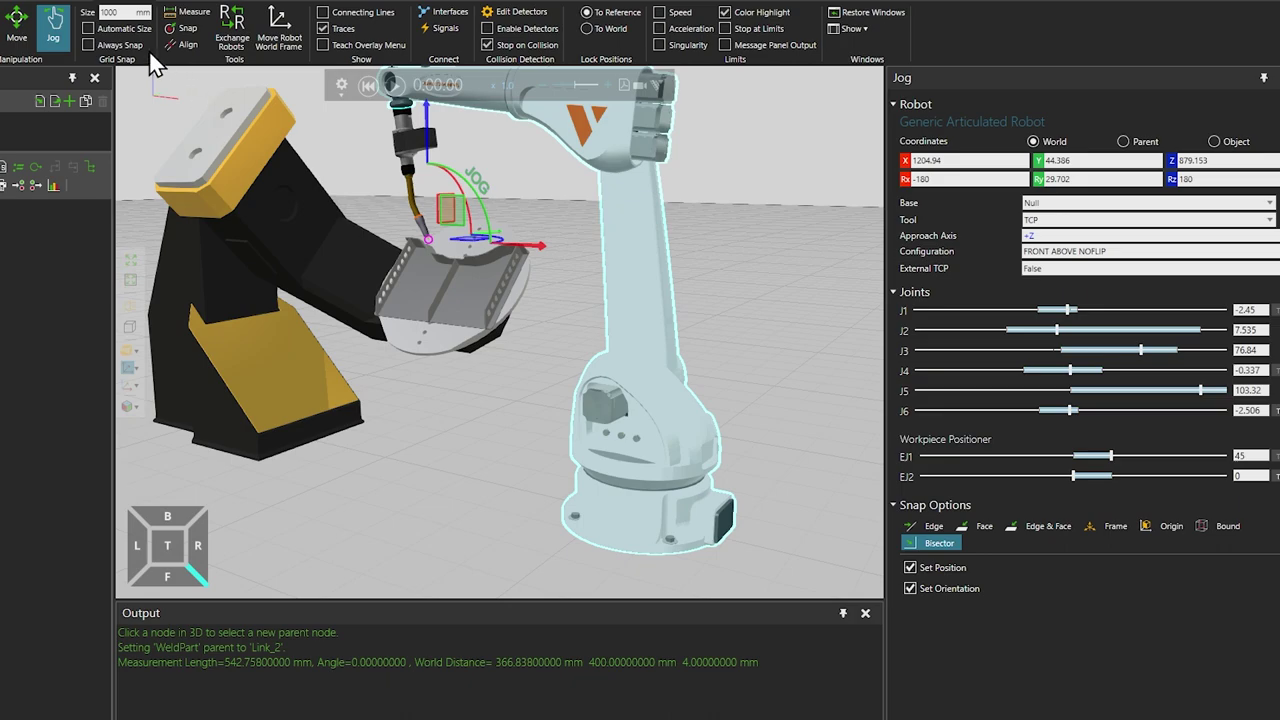
pyautogui.click(17, 24)
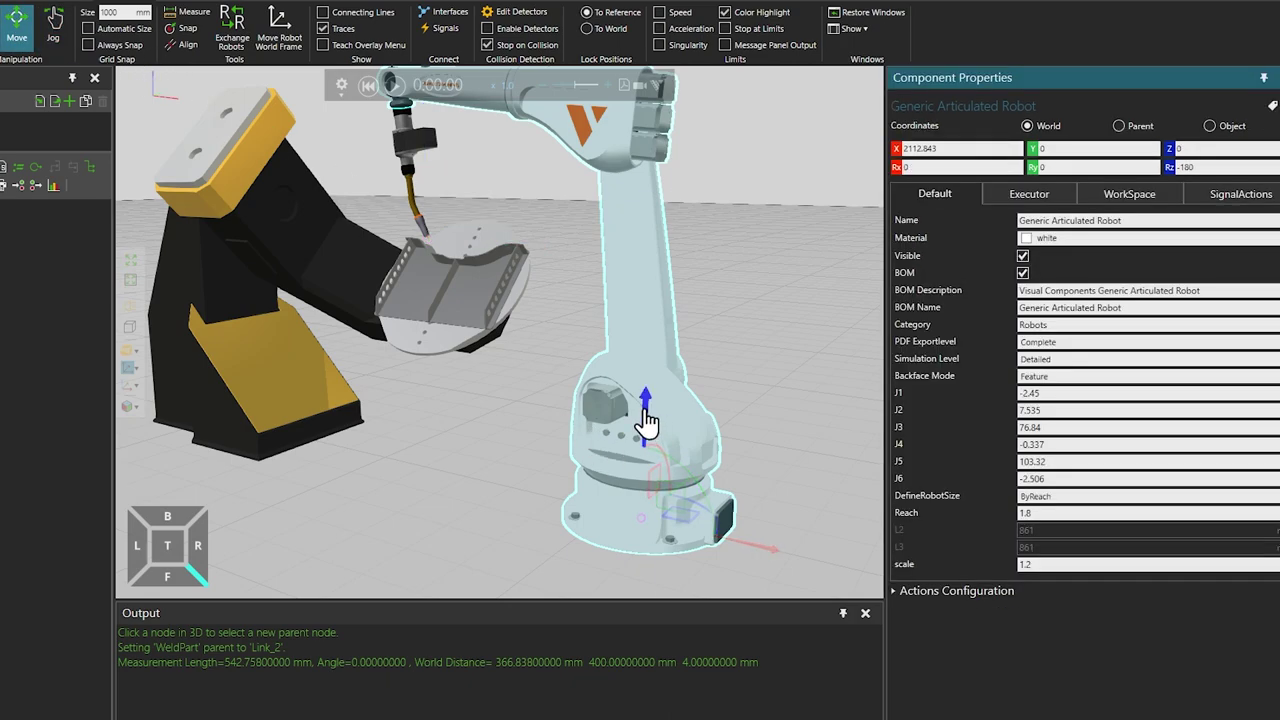
pyautogui.moveTo(651, 418); pyautogui.dragTo(652, 284)
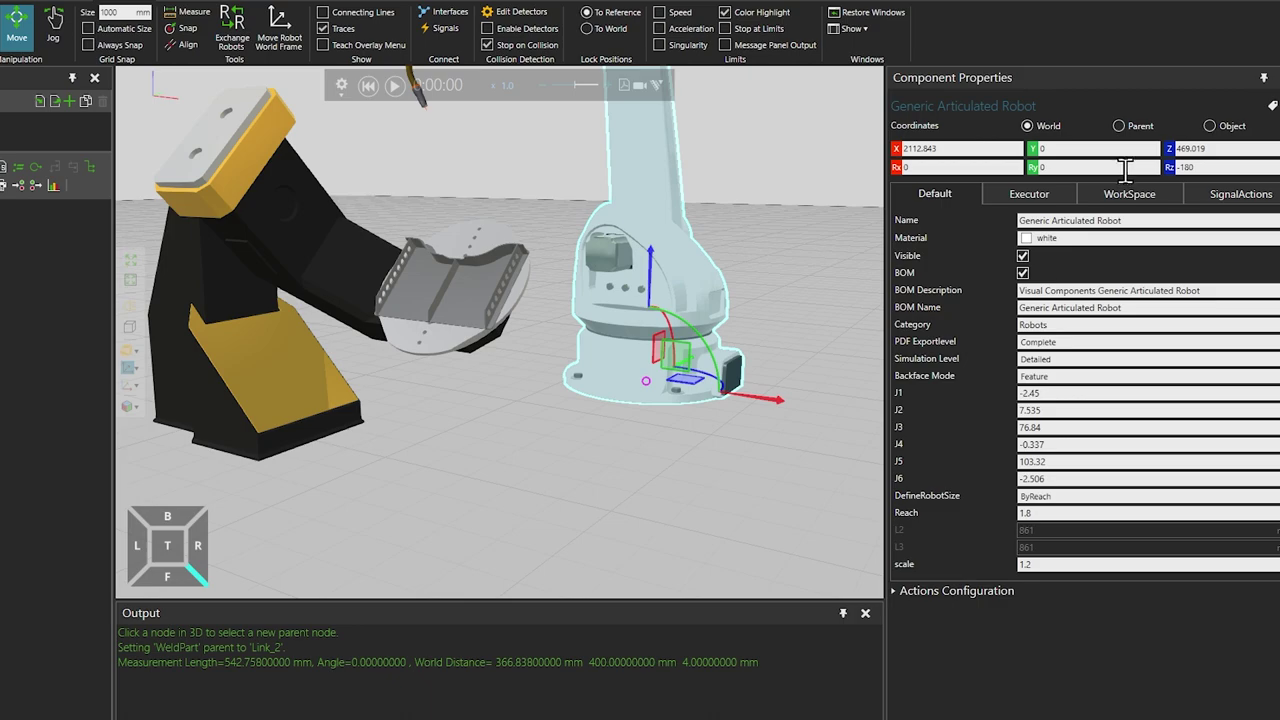
pyautogui.doubleClick(1219, 148)
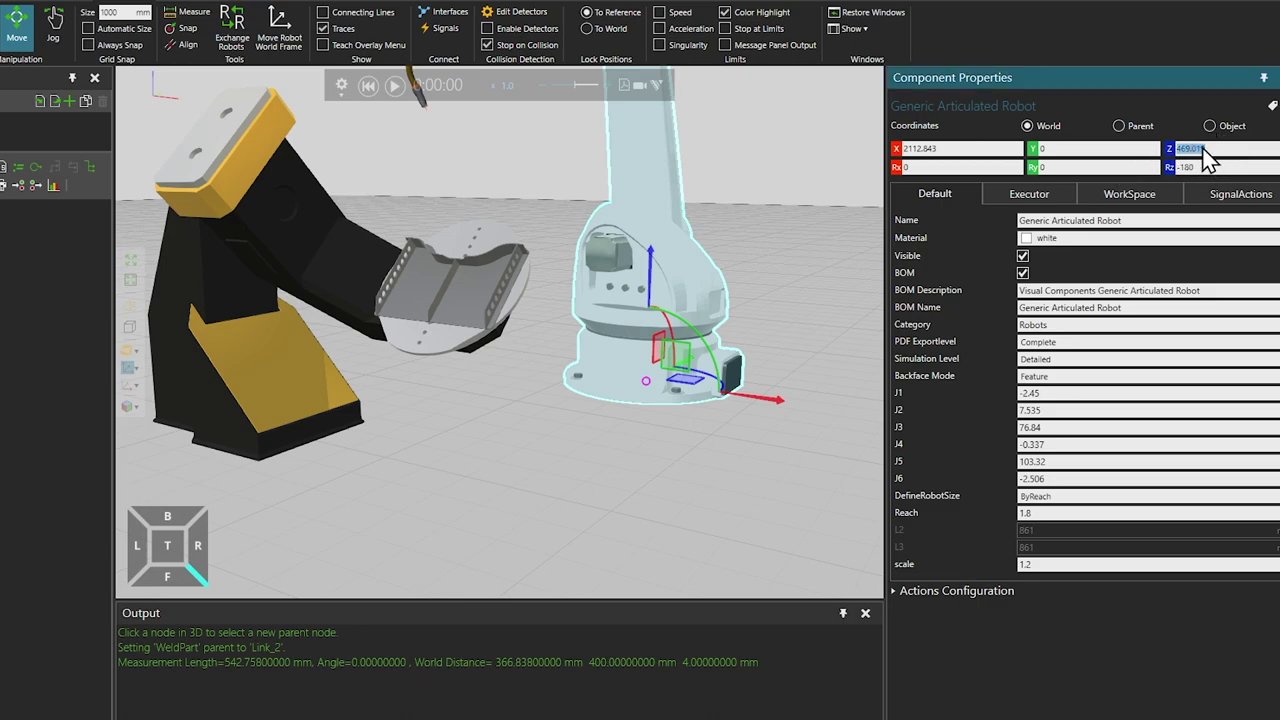
pyautogui.write('4')
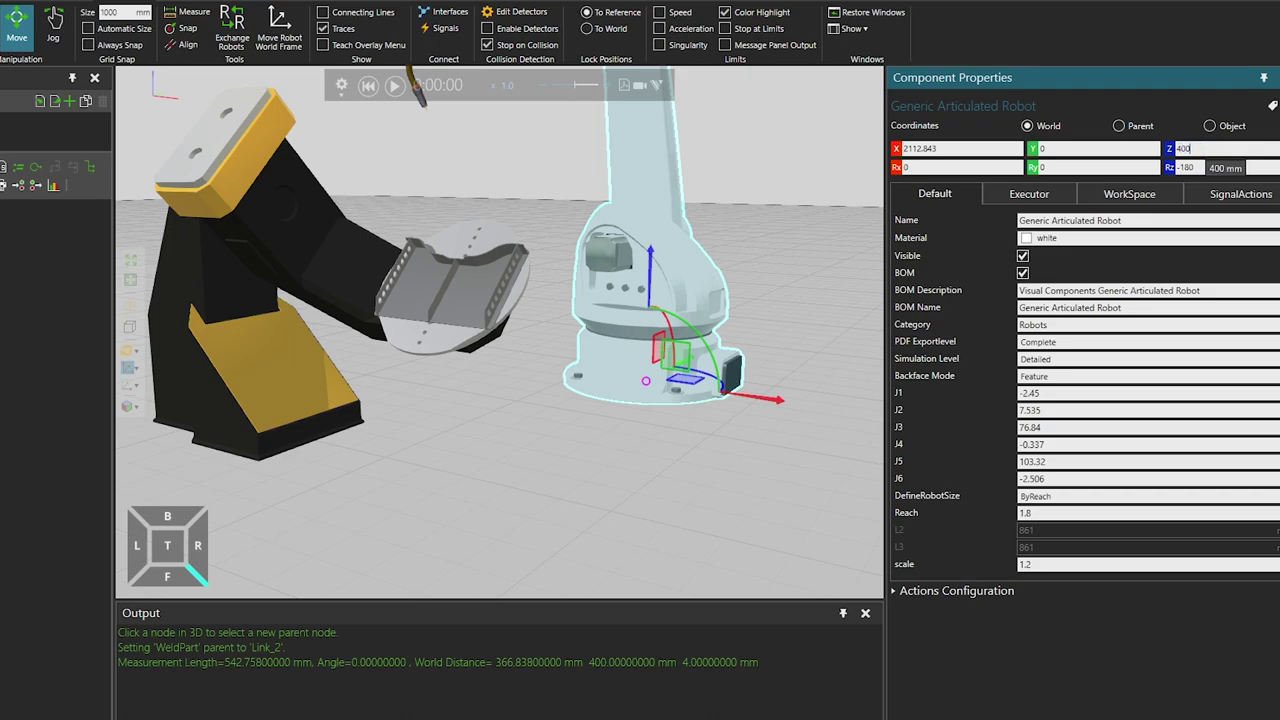
pyautogui.write('00')
pyautogui.press('Return')
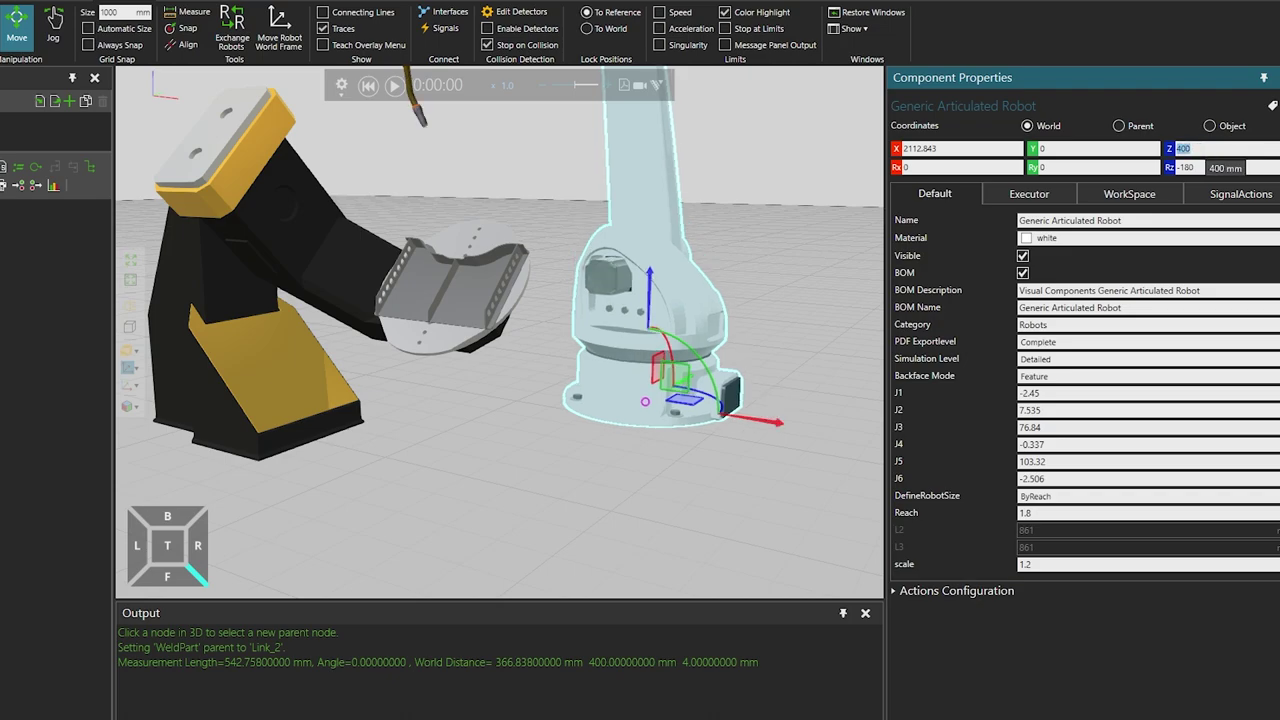
# Recall the saved View2 and jog the raised robot's torch TCP down to the weld part's upper edge, at about X 996, Z 847.
pyautogui.click(174, 582)
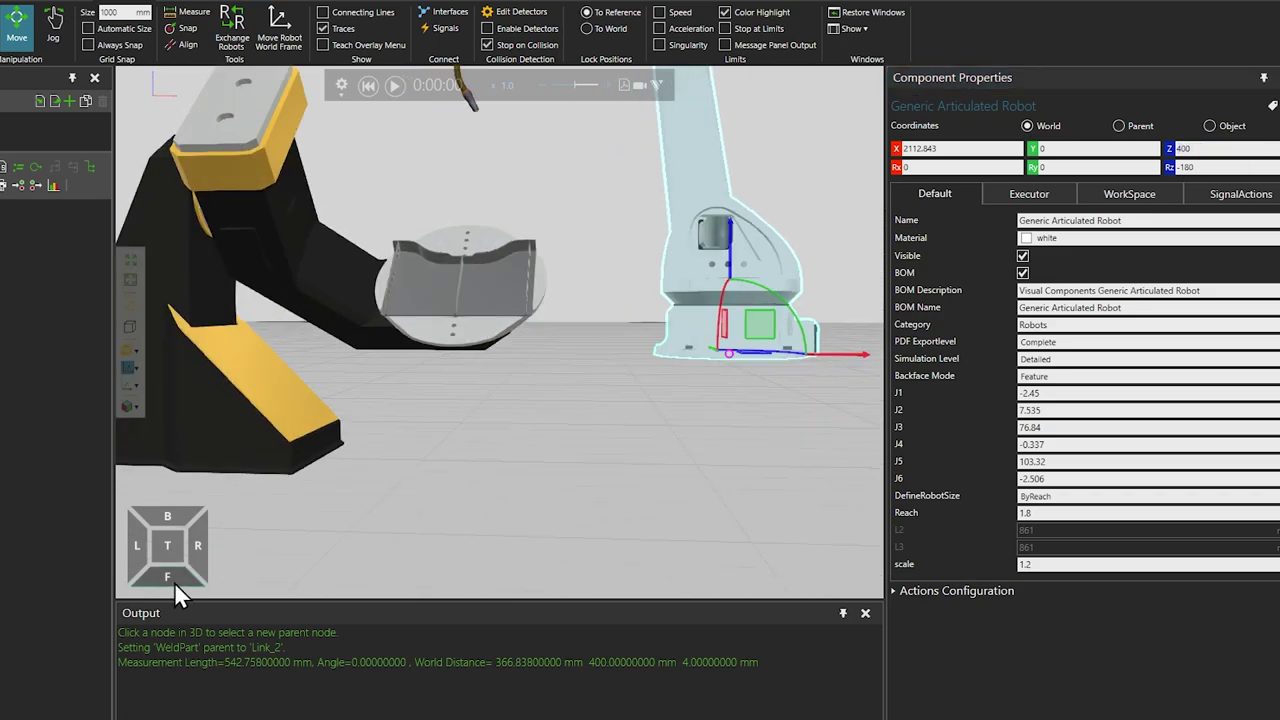
pyautogui.click(130, 261)
pyautogui.click(132, 408)
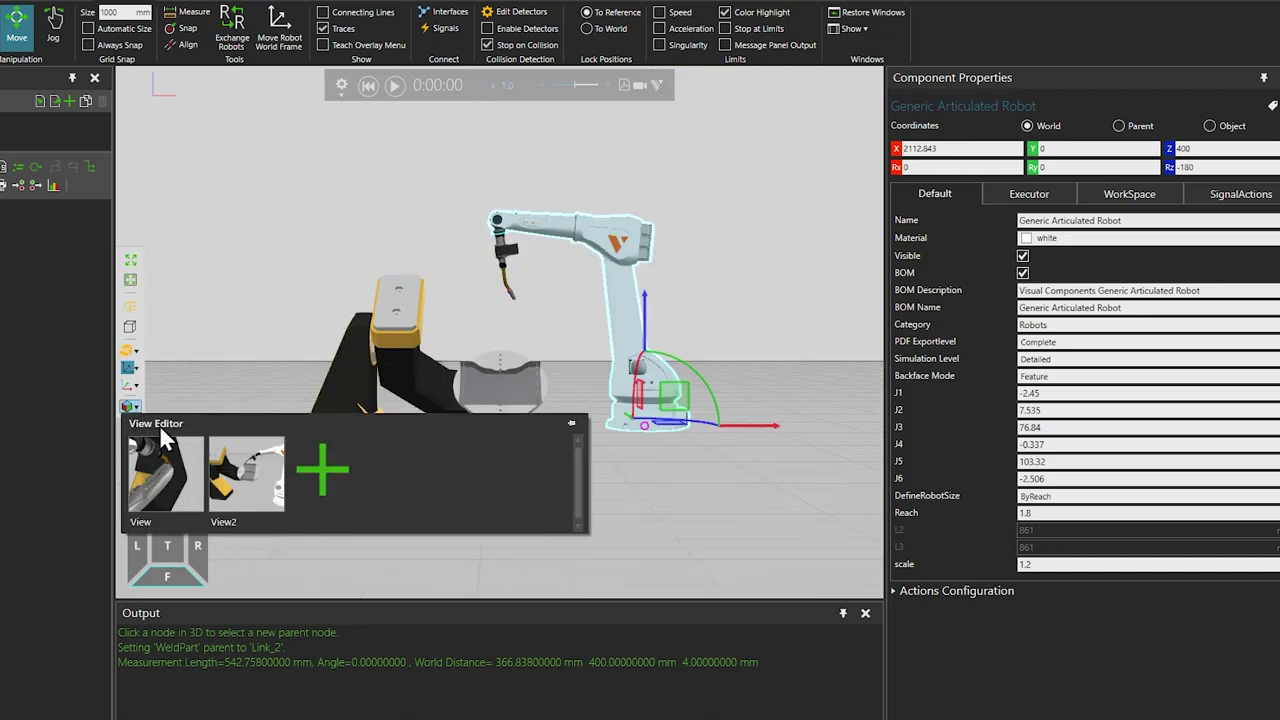
pyautogui.click(248, 470)
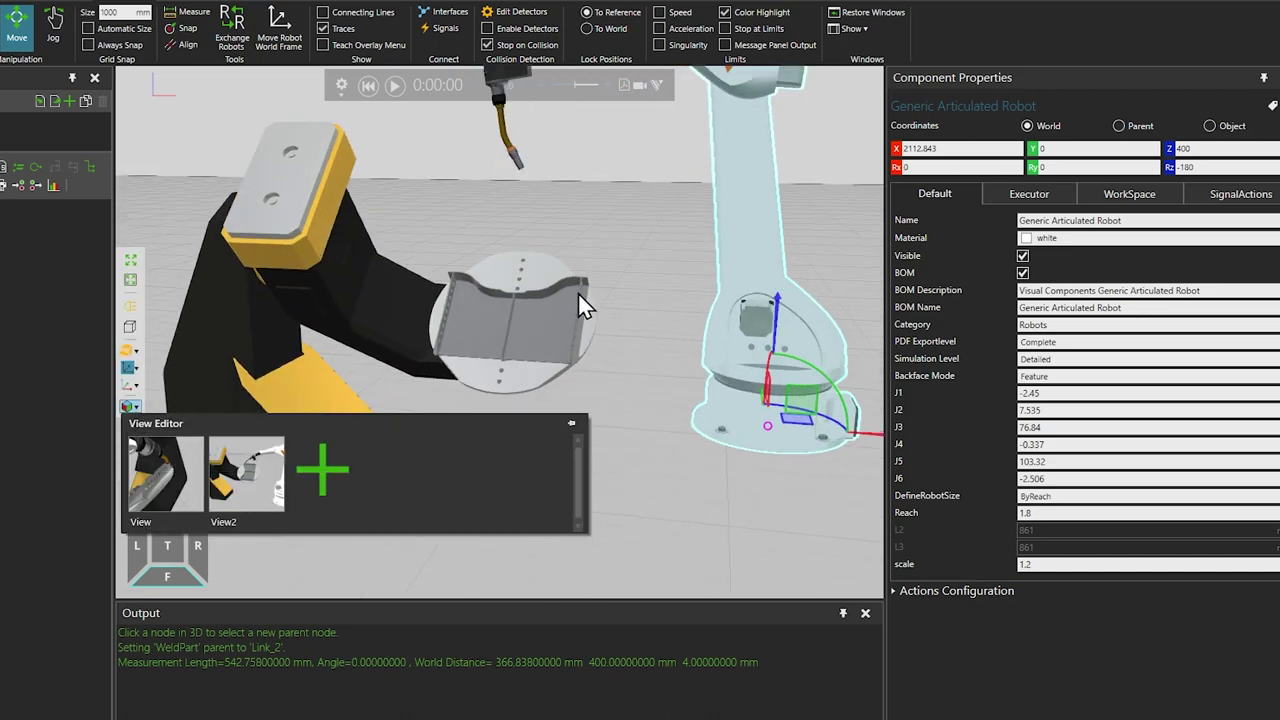
pyautogui.click(50, 24)
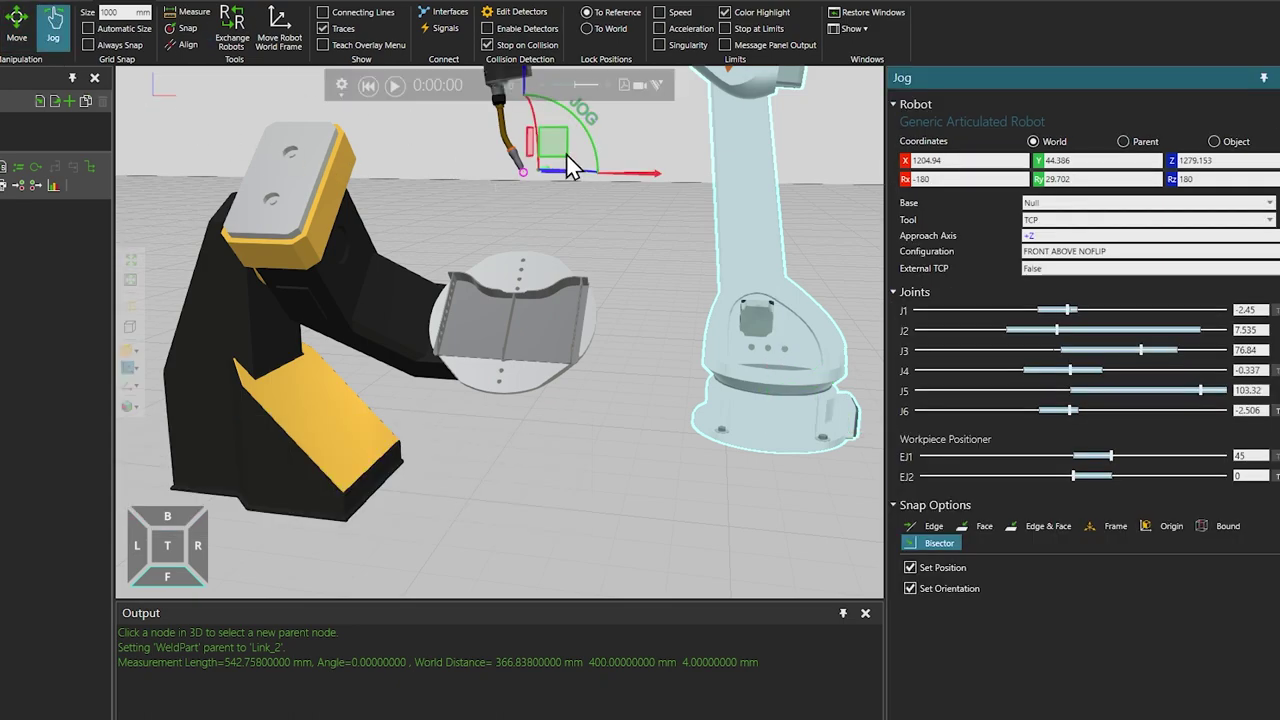
pyautogui.moveTo(566, 158); pyautogui.dragTo(497, 268)
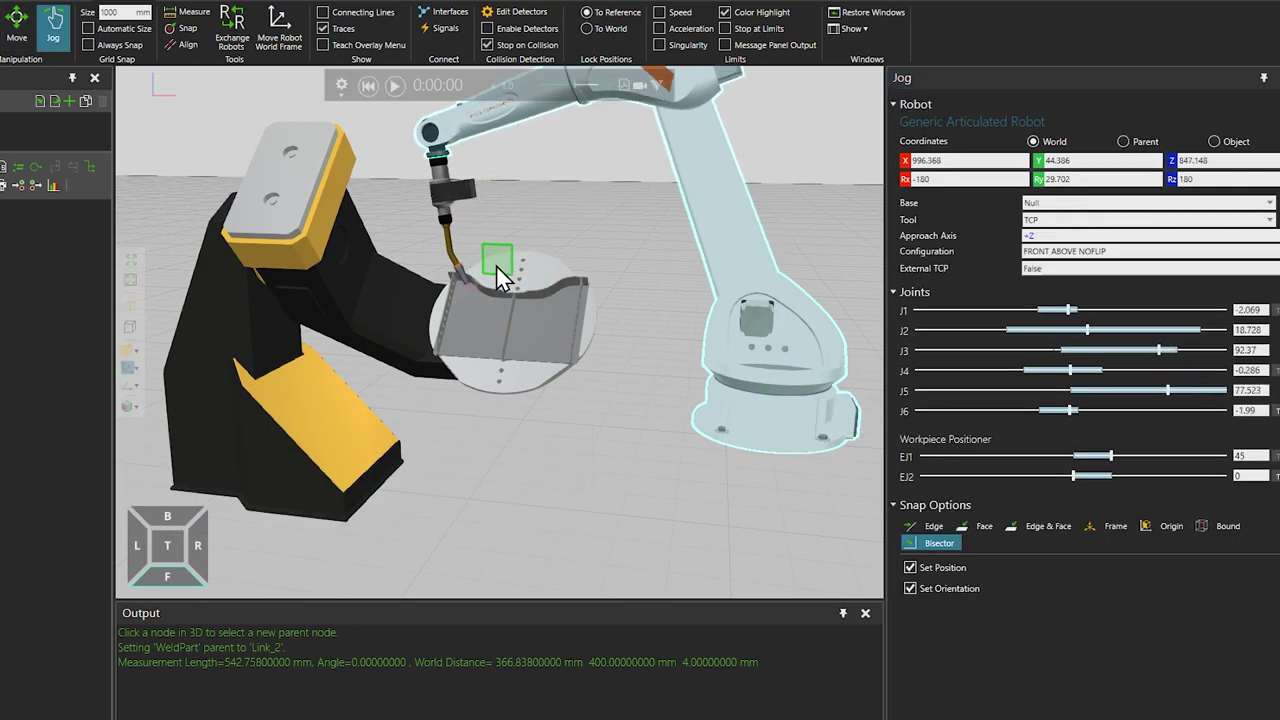
pyautogui.moveTo(496, 214)
pyautogui.mouseDown()
pyautogui.moveTo(442, 205)
pyautogui.moveTo(494, 204)
pyautogui.moveTo(554, 229)
pyautogui.moveTo(488, 215)
pyautogui.mouseUp()
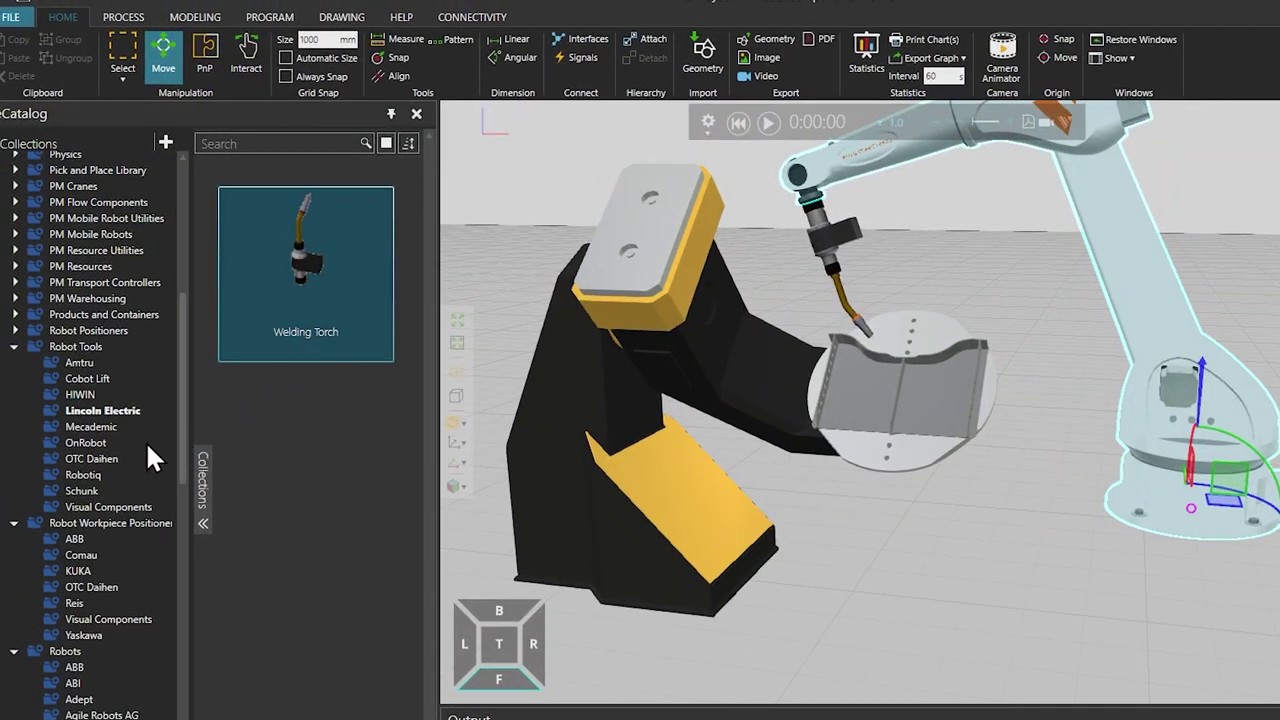
# Add the Simple Robot Pedestal from the Visual Components robot positioners and place it on the floor in front of the robot and positioner.
pyautogui.click(35, 332)
pyautogui.click(106, 474)
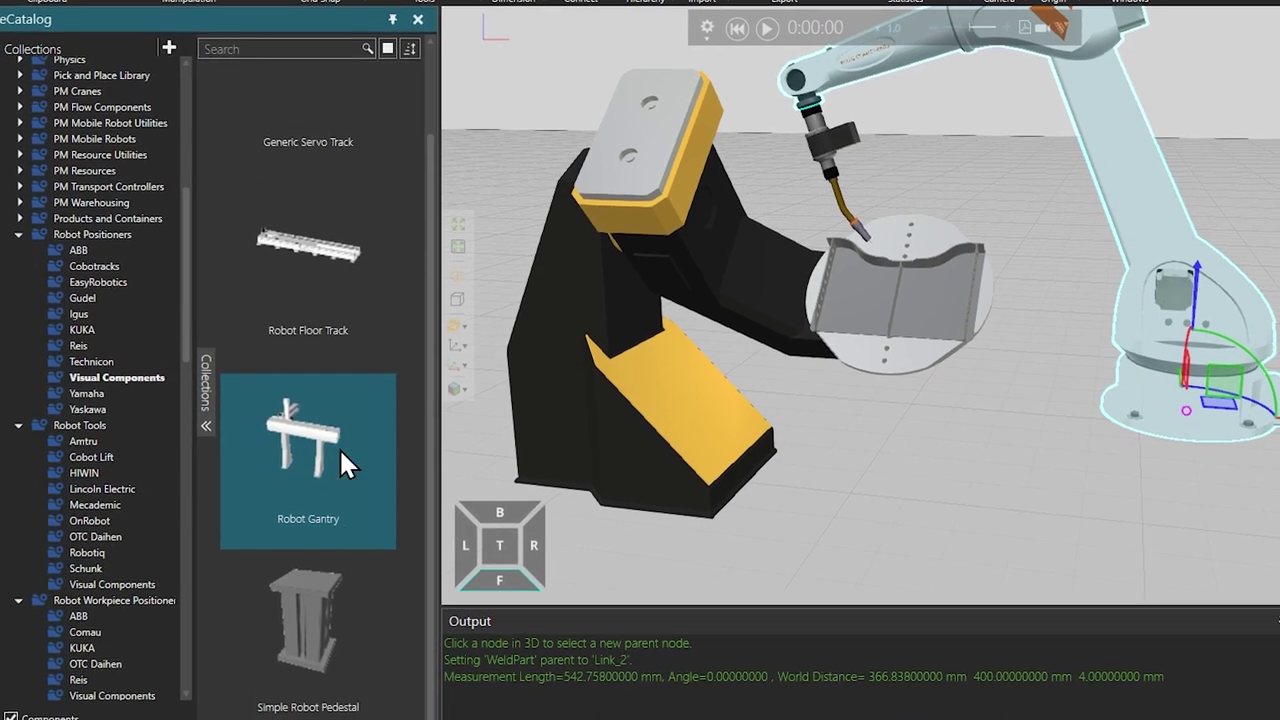
pyautogui.click(301, 612)
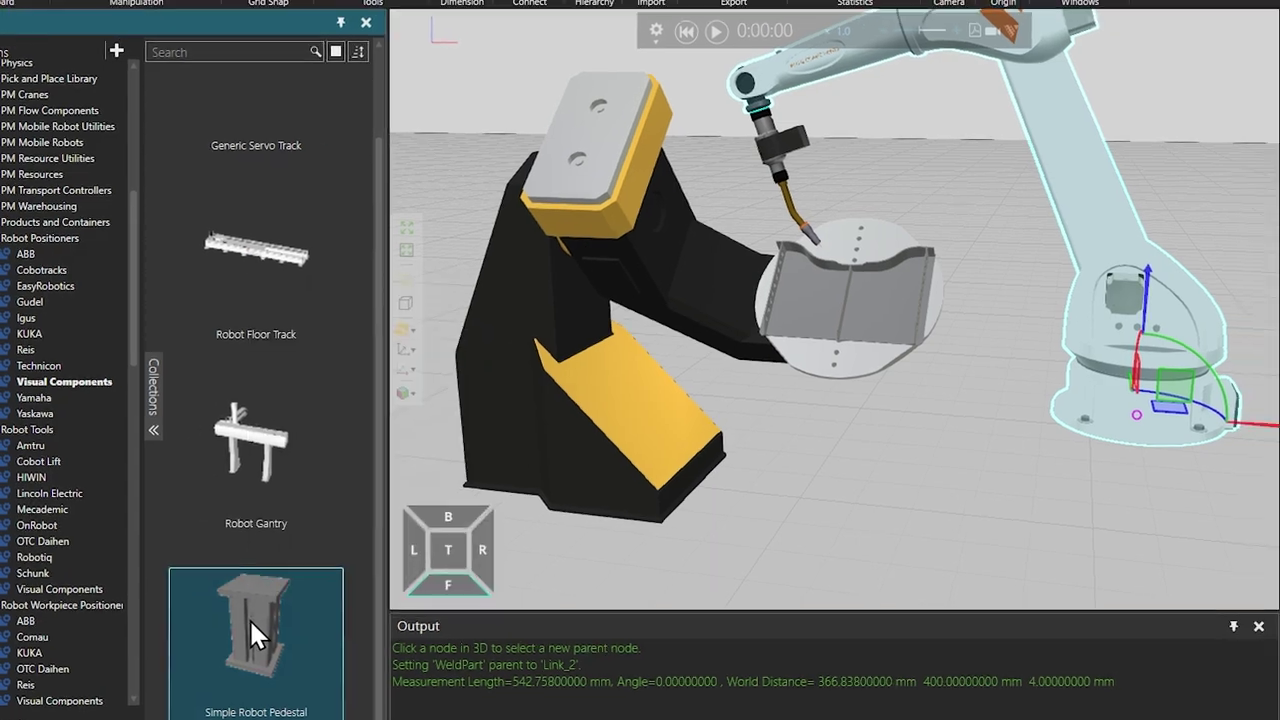
pyautogui.moveTo(249, 618); pyautogui.dragTo(930, 480)
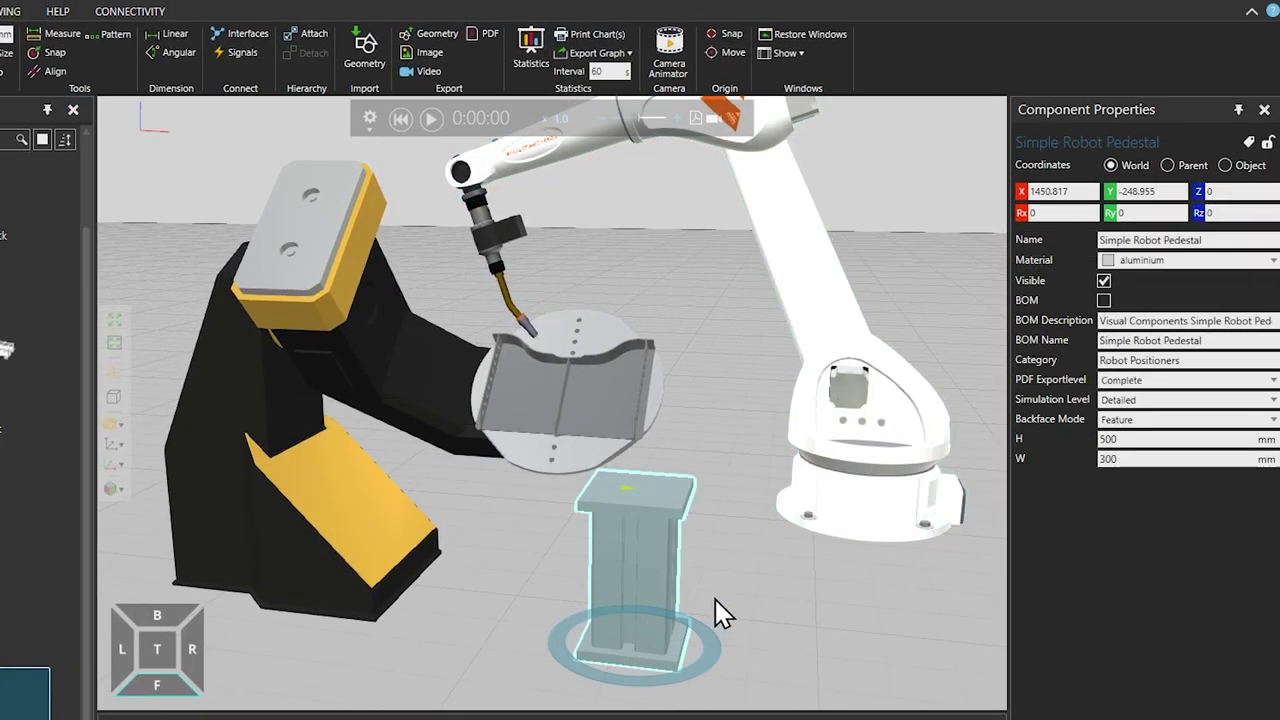
pyautogui.scroll(-8, 720, 612)
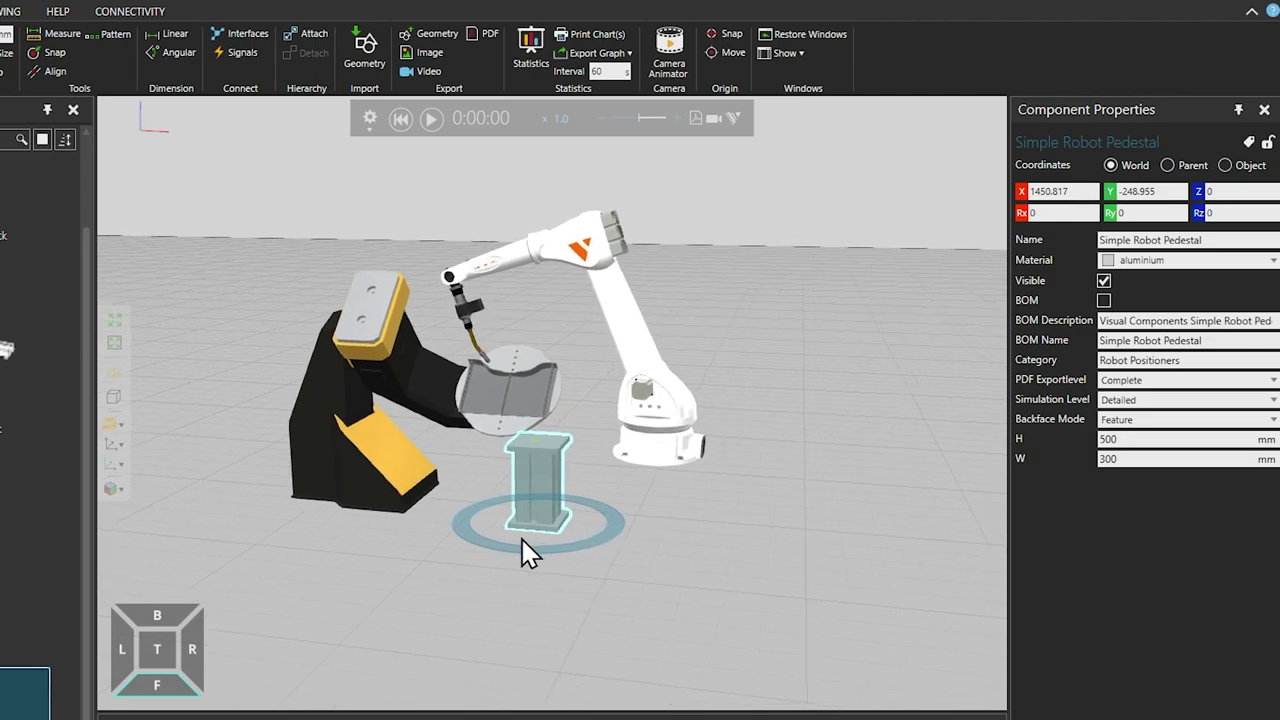
pyautogui.moveTo(523, 551); pyautogui.dragTo(553, 632)
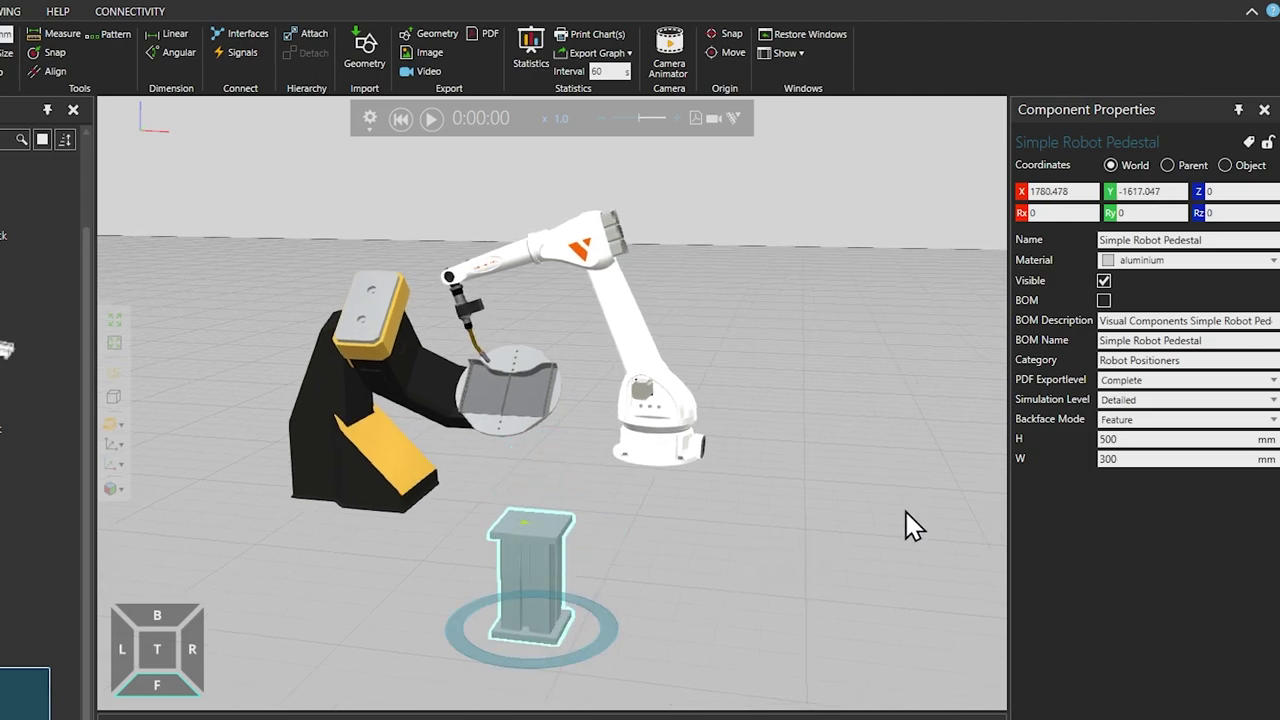
# Set the pedestal's height H to 400 mm and width W to 500 mm.
pyautogui.doubleClick(1140, 440)
pyautogui.write('400')
pyautogui.doubleClick(1128, 458)
pyautogui.write('500')
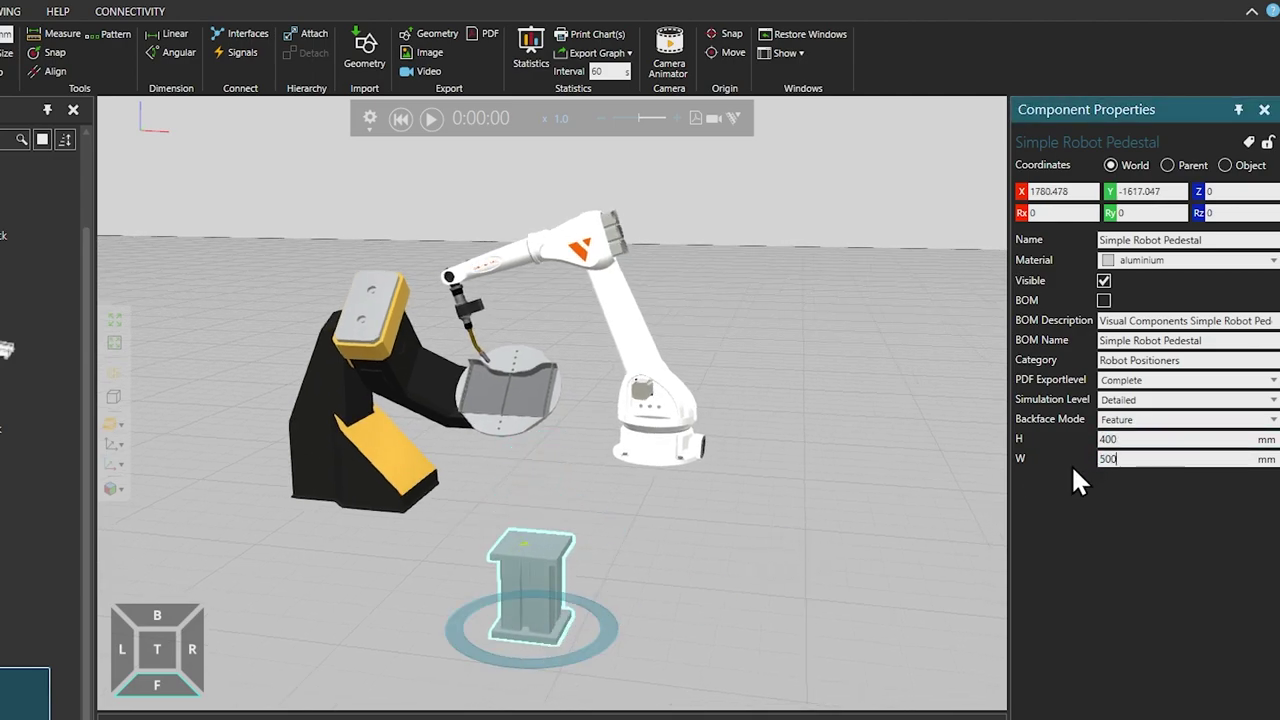
# Move the Simple Robot Pedestal underneath the raised robot's base.
pyautogui.press('Return')
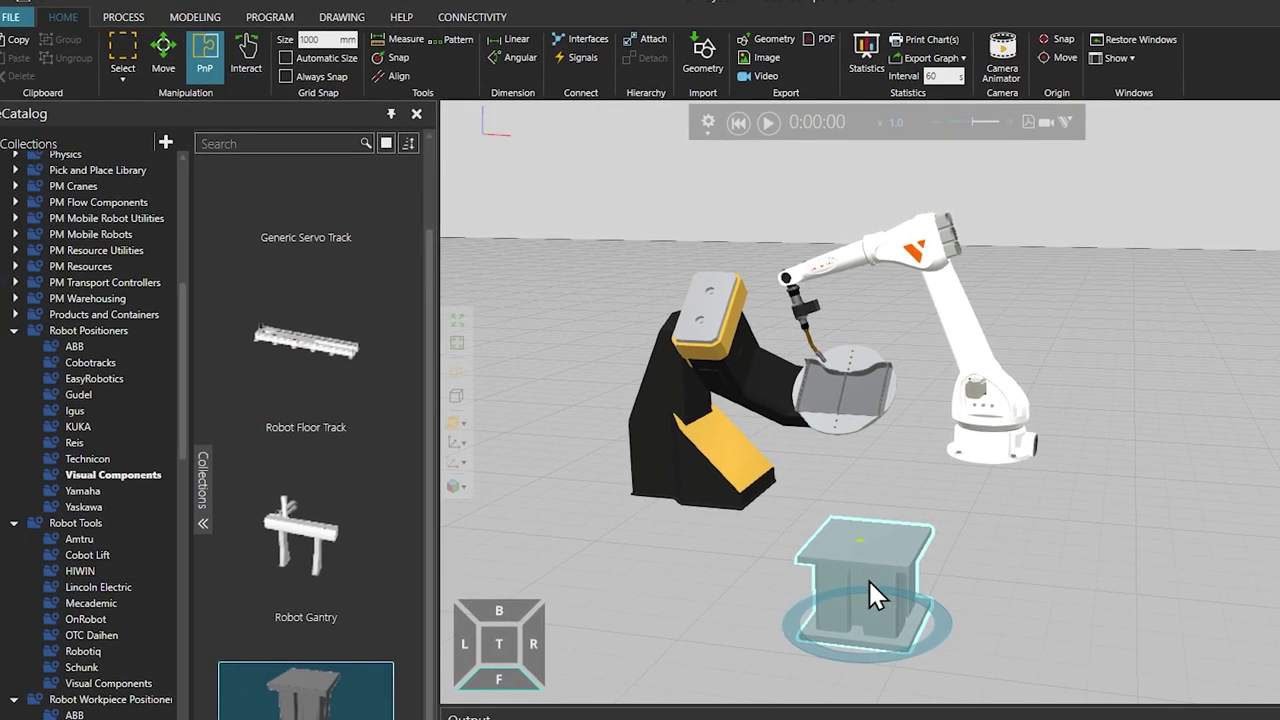
pyautogui.moveTo(646, 575); pyautogui.dragTo(765, 485)
pyautogui.click(987, 489)
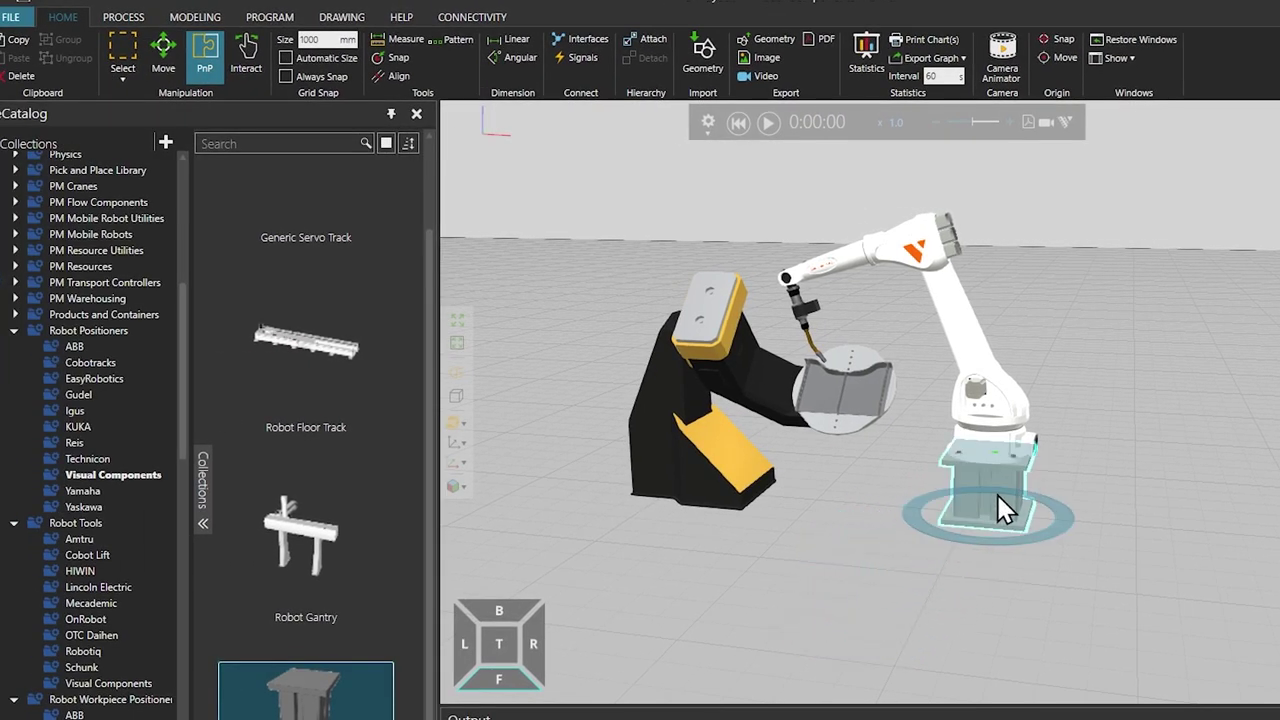
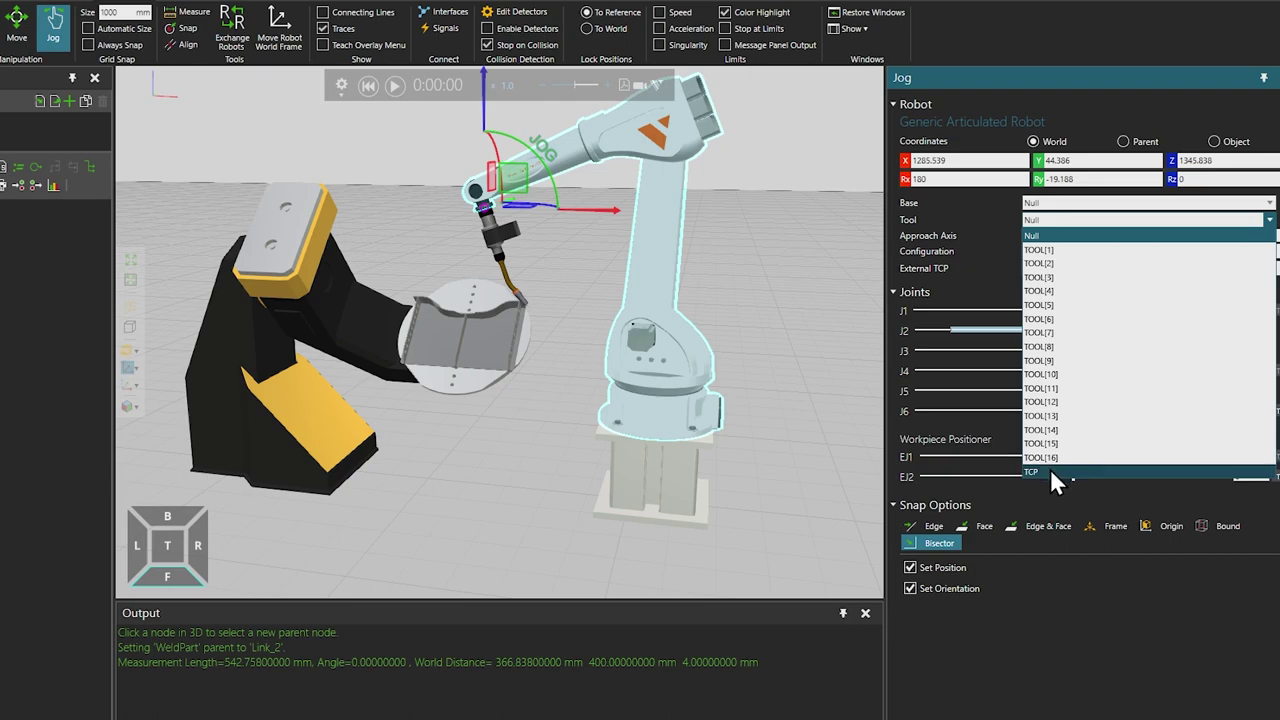
# Jog the robot with the TCP tool to the weld part's side edge, at about X 1390, Y 450, Z 805.
pyautogui.click(1051, 471)
pyautogui.moveTo(568, 242); pyautogui.dragTo(564, 271)
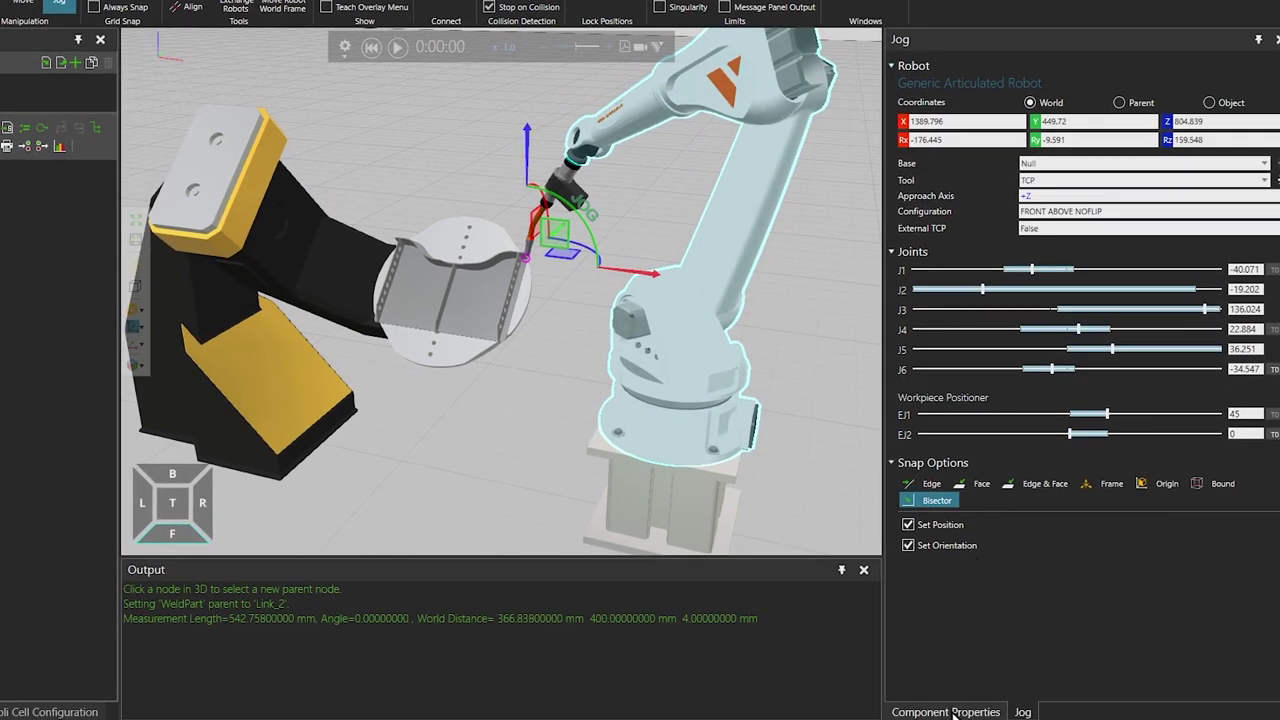
# Turn on the robot's workspace Profile and briefly preview its Envelope, leaving only the profile displayed.
pyautogui.click(952, 712)
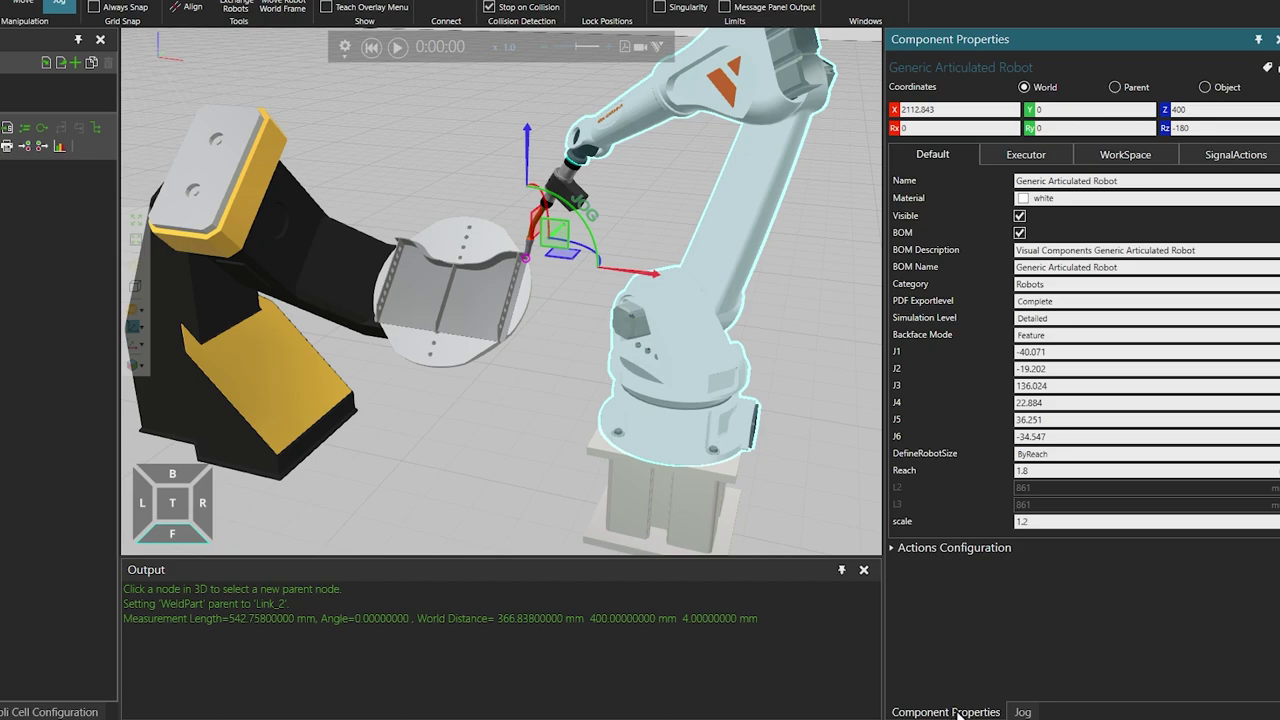
pyautogui.click(1146, 153)
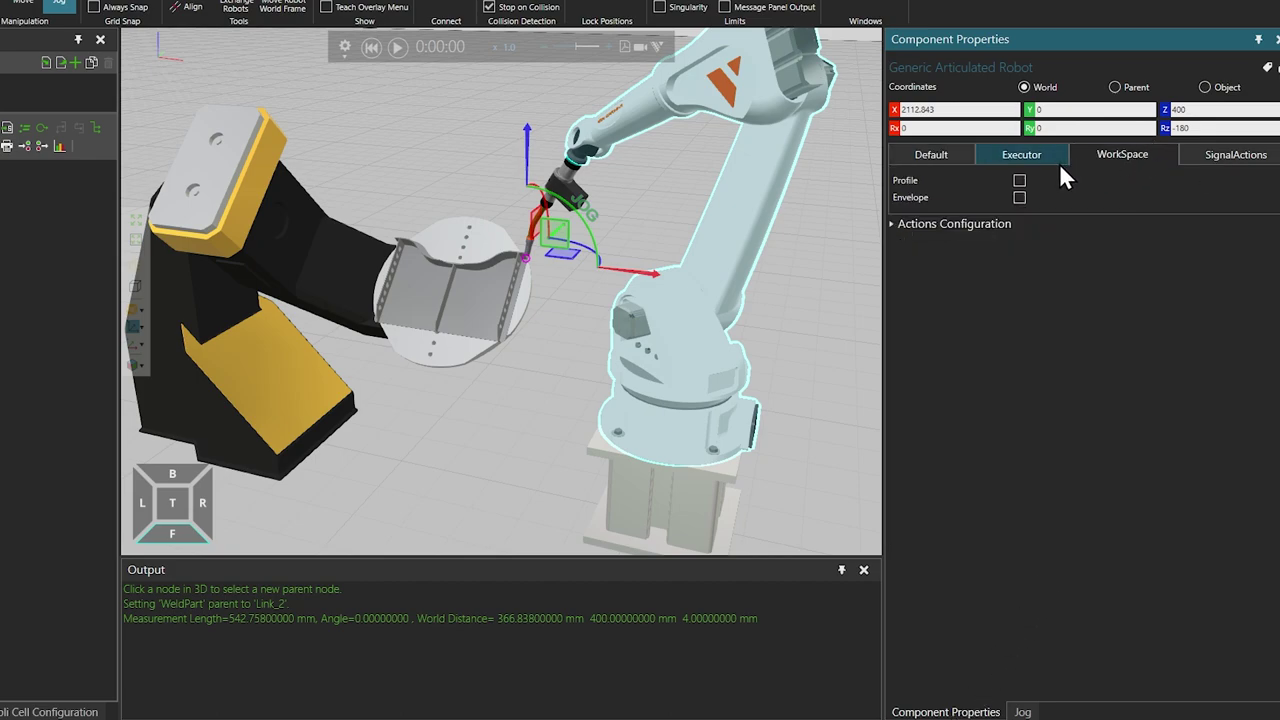
pyautogui.click(1020, 180)
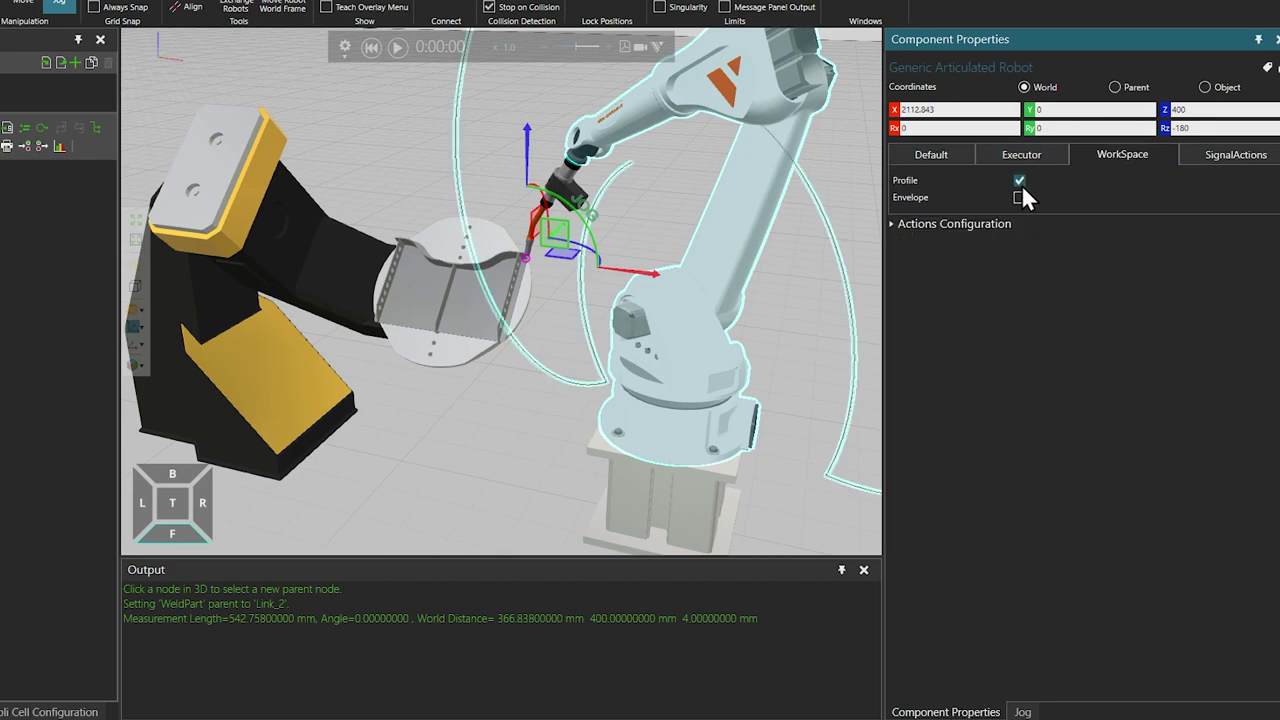
pyautogui.click(1018, 196)
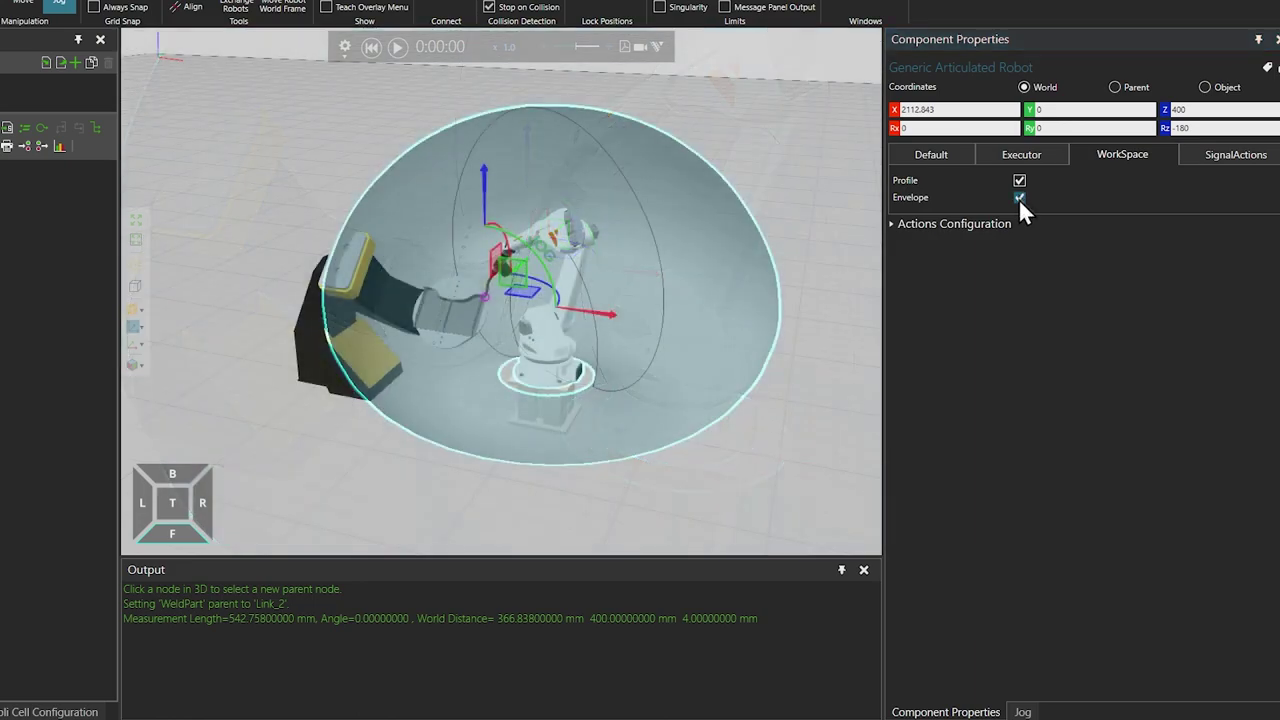
pyautogui.click(1018, 197)
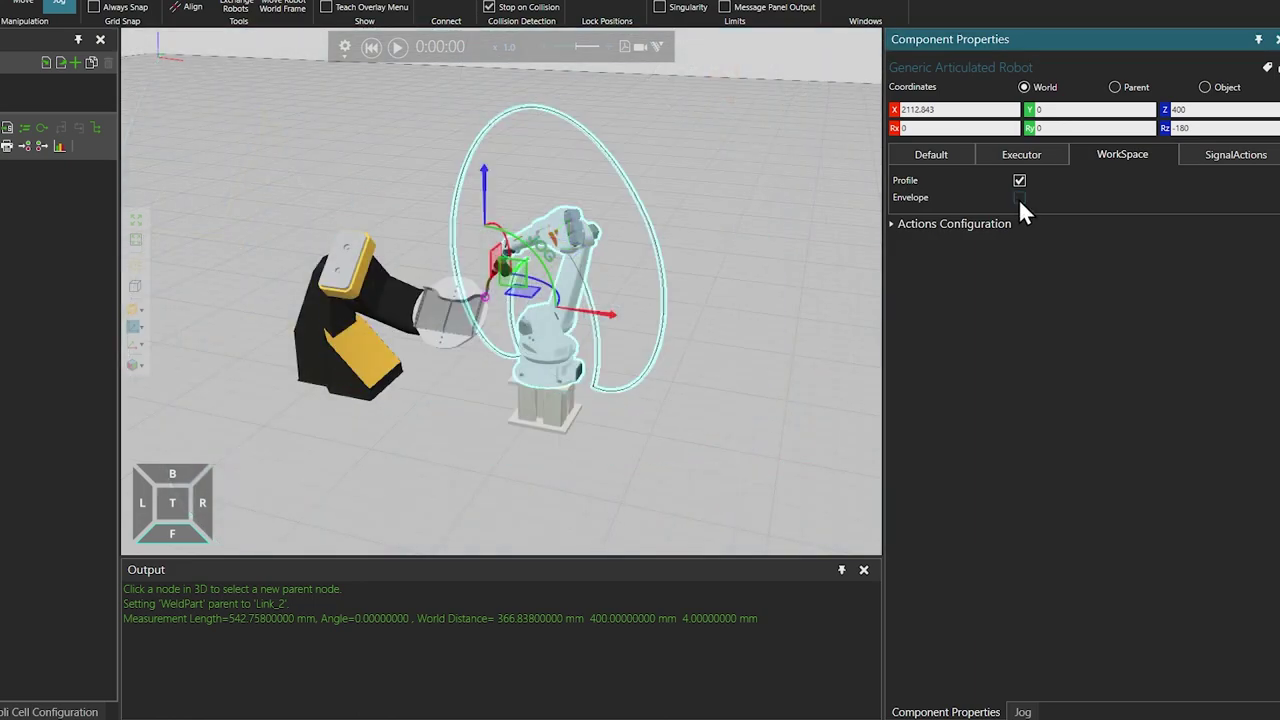
# Set the view to an orthographic front view of the cell and reset the simulation.
pyautogui.click(174, 537)
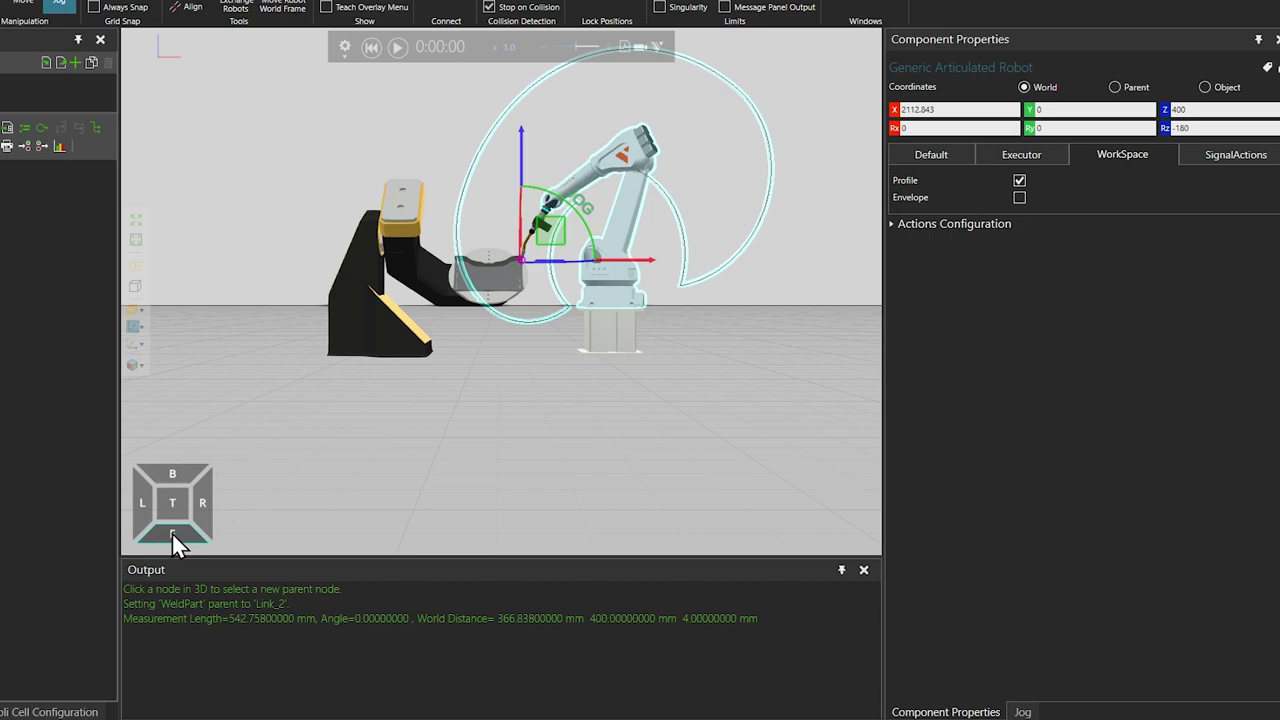
pyautogui.click(136, 288)
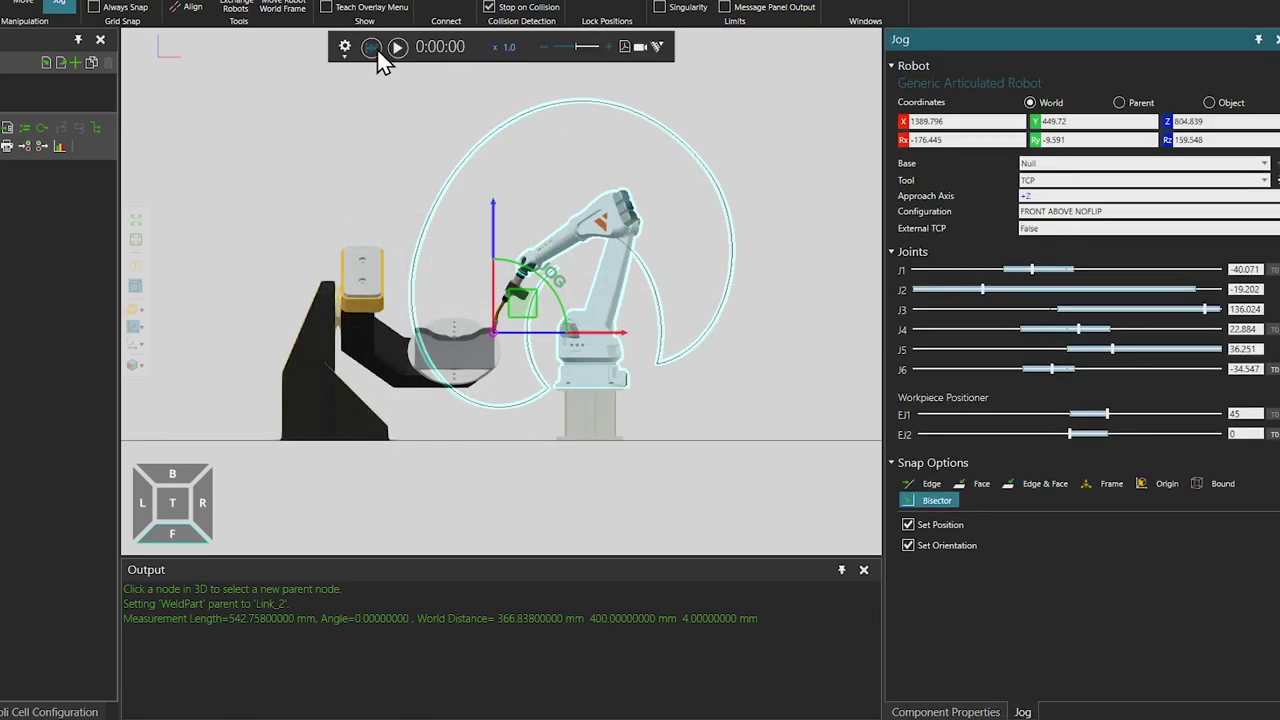
pyautogui.click(371, 48)
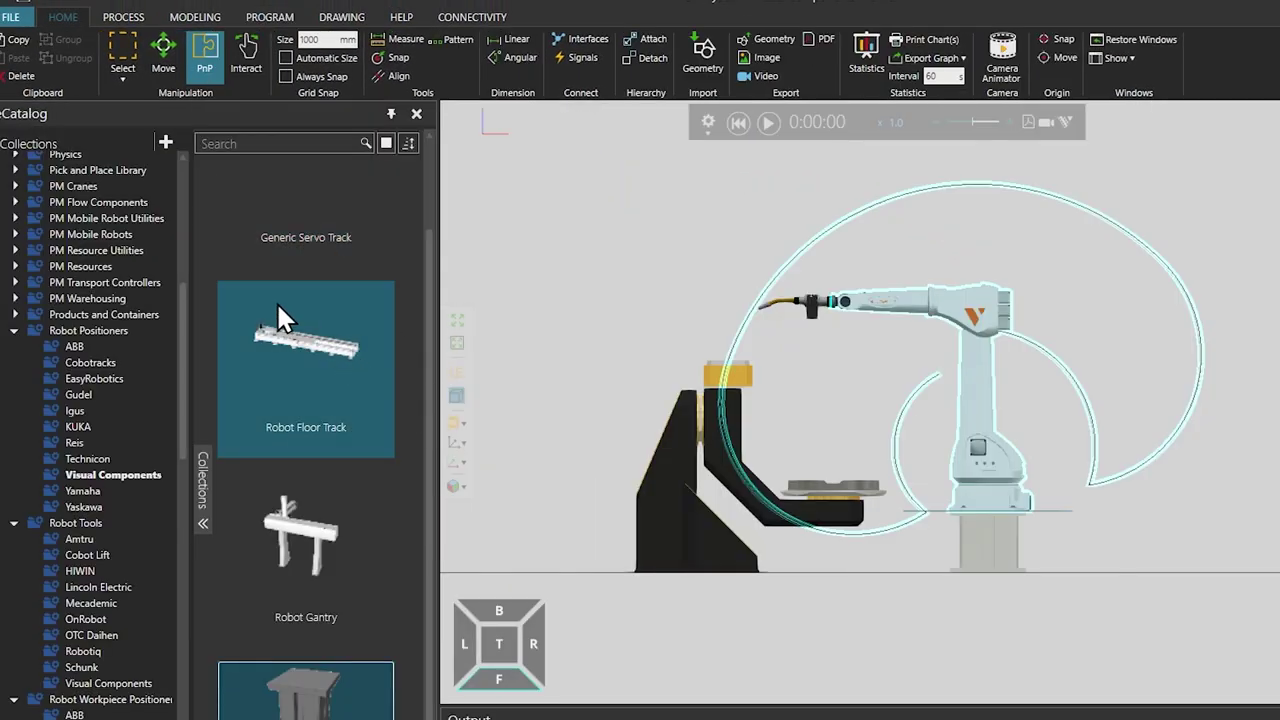
# Move the workpiece positioner along X away from the robot, clear of the workspace profile.
pyautogui.click(161, 62)
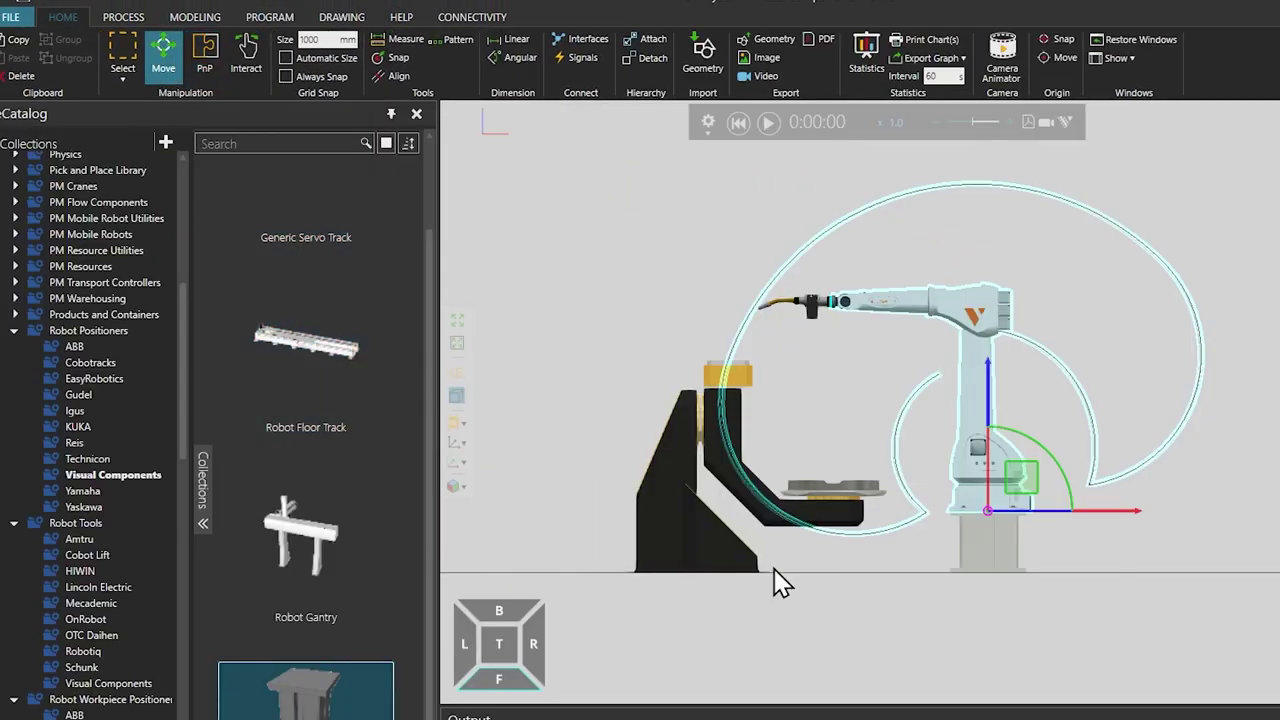
pyautogui.click(690, 540)
pyautogui.moveTo(773, 571); pyautogui.dragTo(632, 570)
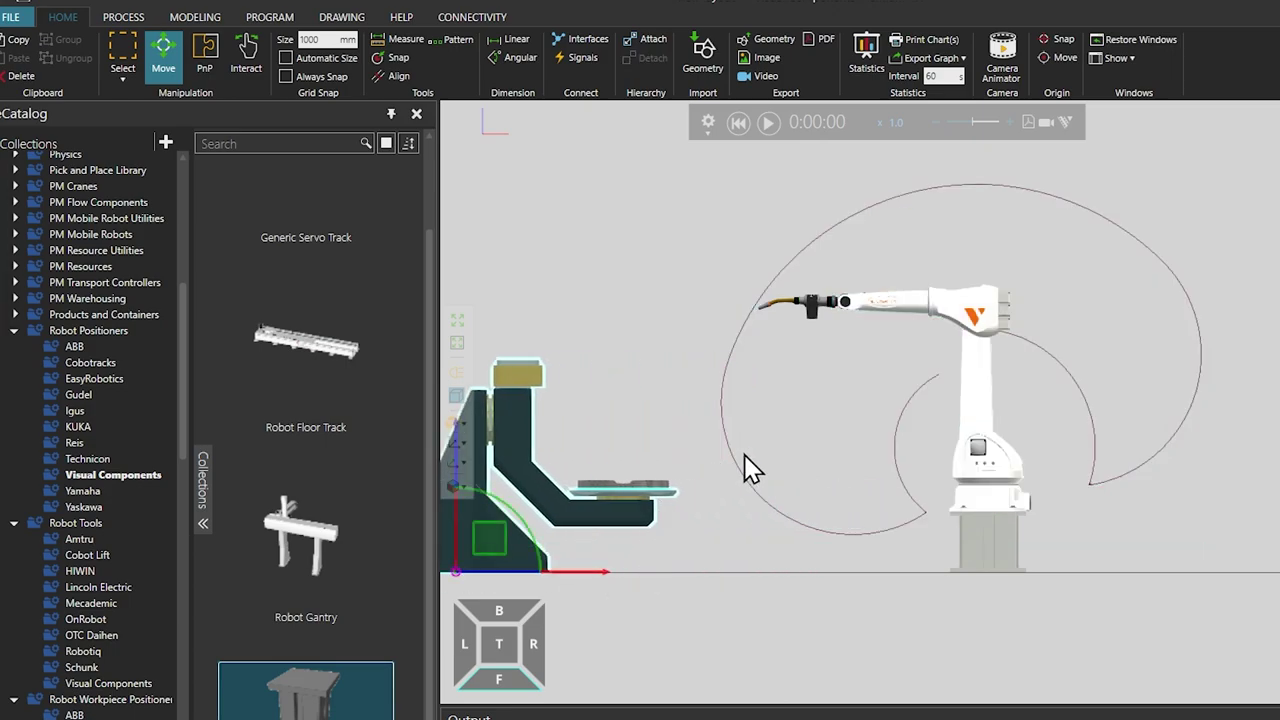
# Detach the Welding Torch from the robot flange and park it above the workpiece positioner.
pyautogui.click(205, 55)
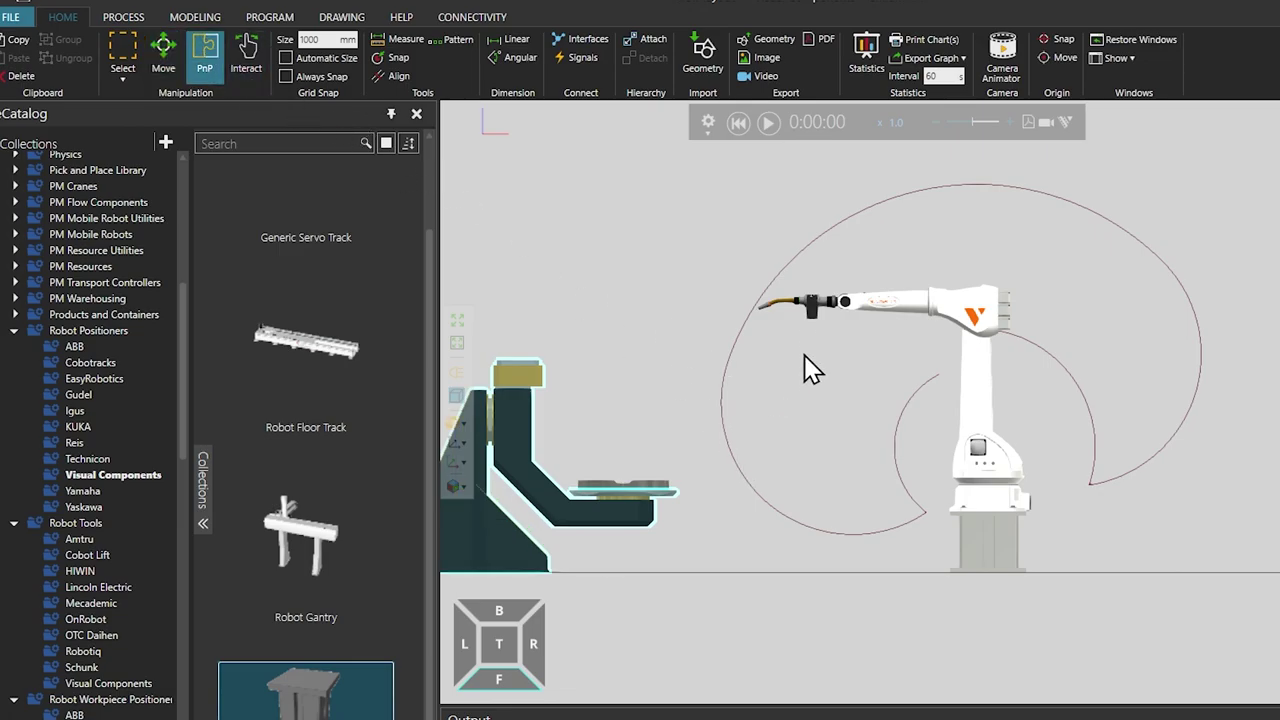
pyautogui.click(801, 306)
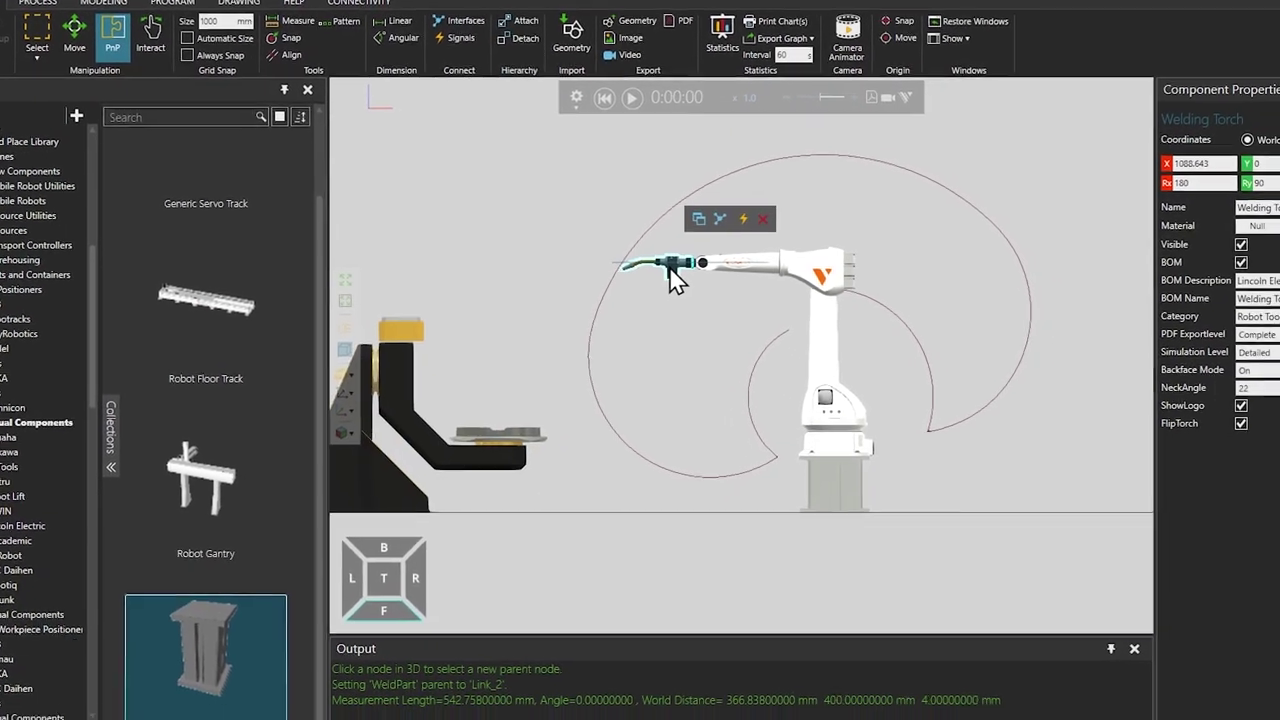
pyautogui.moveTo(669, 266); pyautogui.dragTo(484, 289)
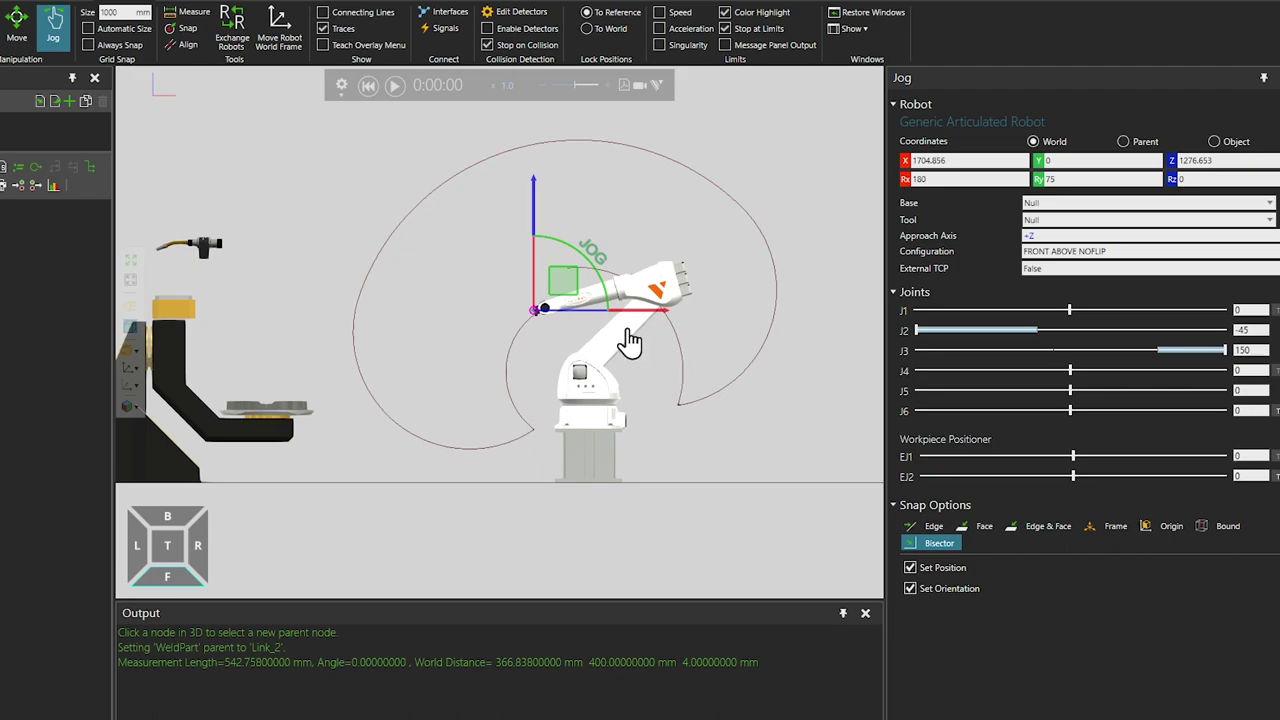
# Jog the bare robot flange around the workspace profile to test its joint limits, resetting the robot after each trial.
pyautogui.moveTo(623, 343); pyautogui.dragTo(456, 280)
pyautogui.moveTo(523, 346); pyautogui.dragTo(472, 346)
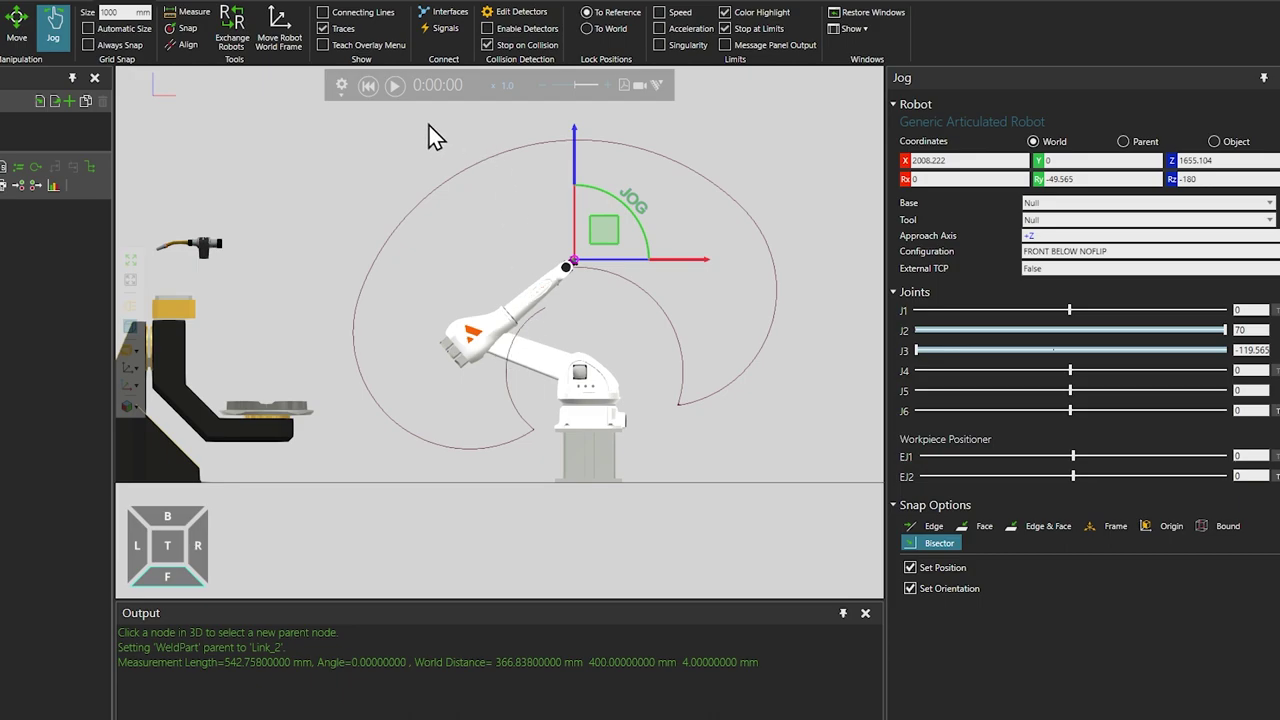
pyautogui.click(367, 85)
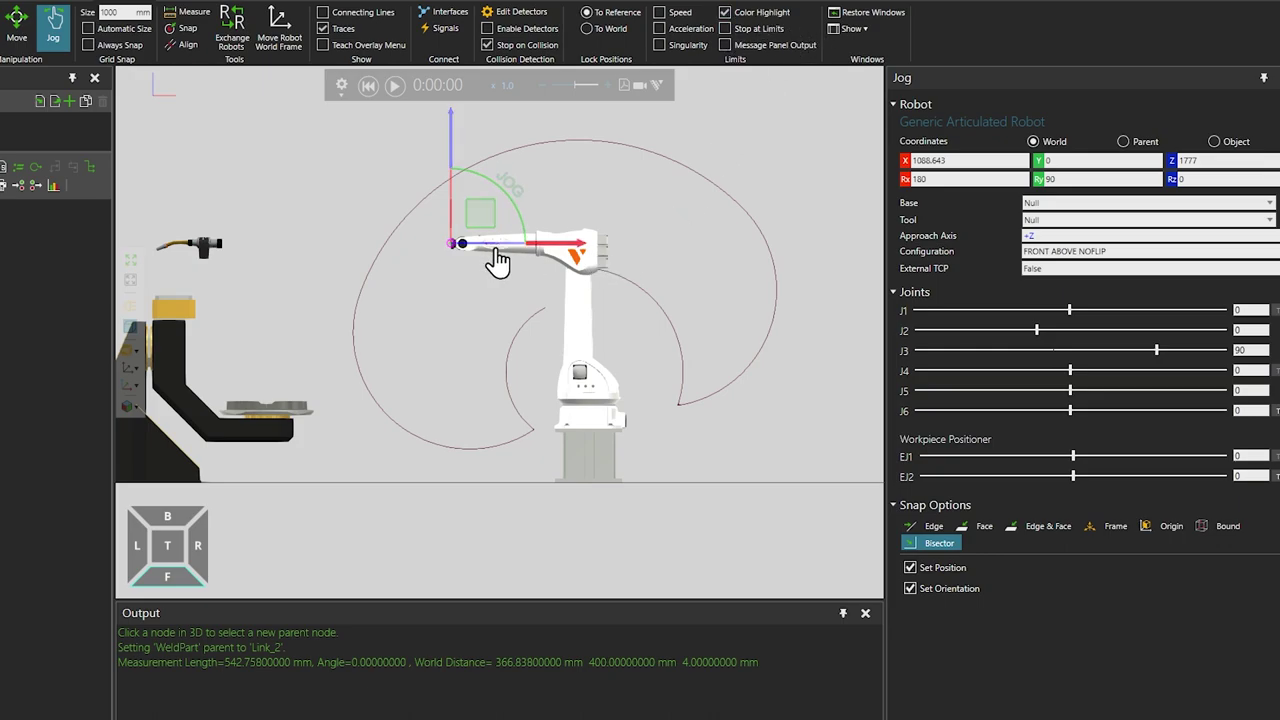
pyautogui.moveTo(497, 260); pyautogui.dragTo(417, 110)
pyautogui.click(369, 87)
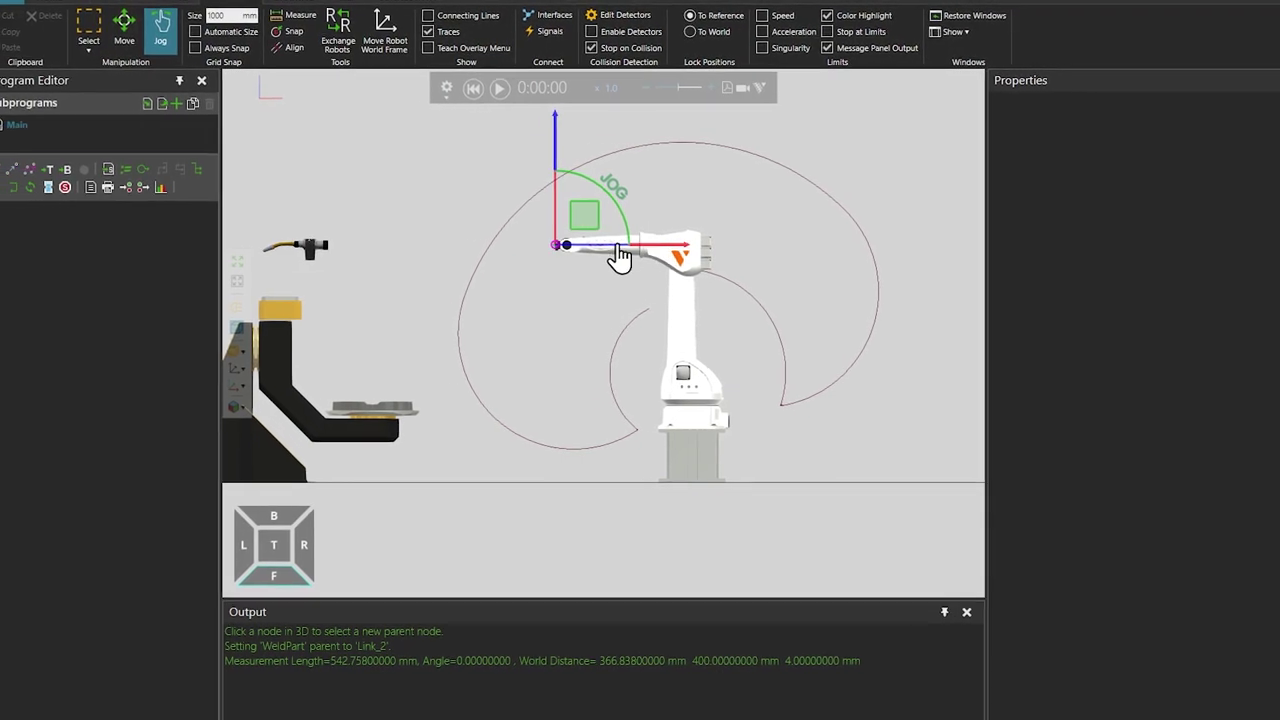
# Jog the flange up near the top of the workspace profile and record a point-to-point motion at about X 1886, Y 0.
pyautogui.moveTo(575, 255); pyautogui.dragTo(686, 189)
pyautogui.click(9, 170)
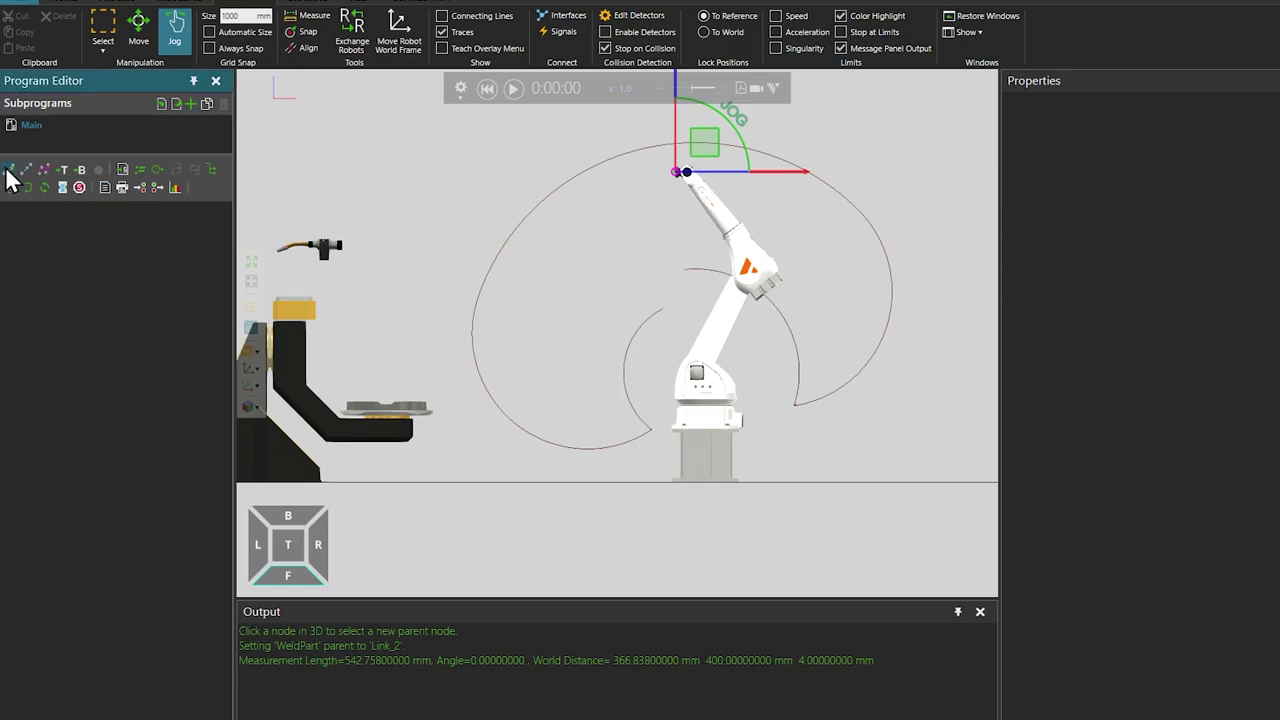
pyautogui.click(9, 172)
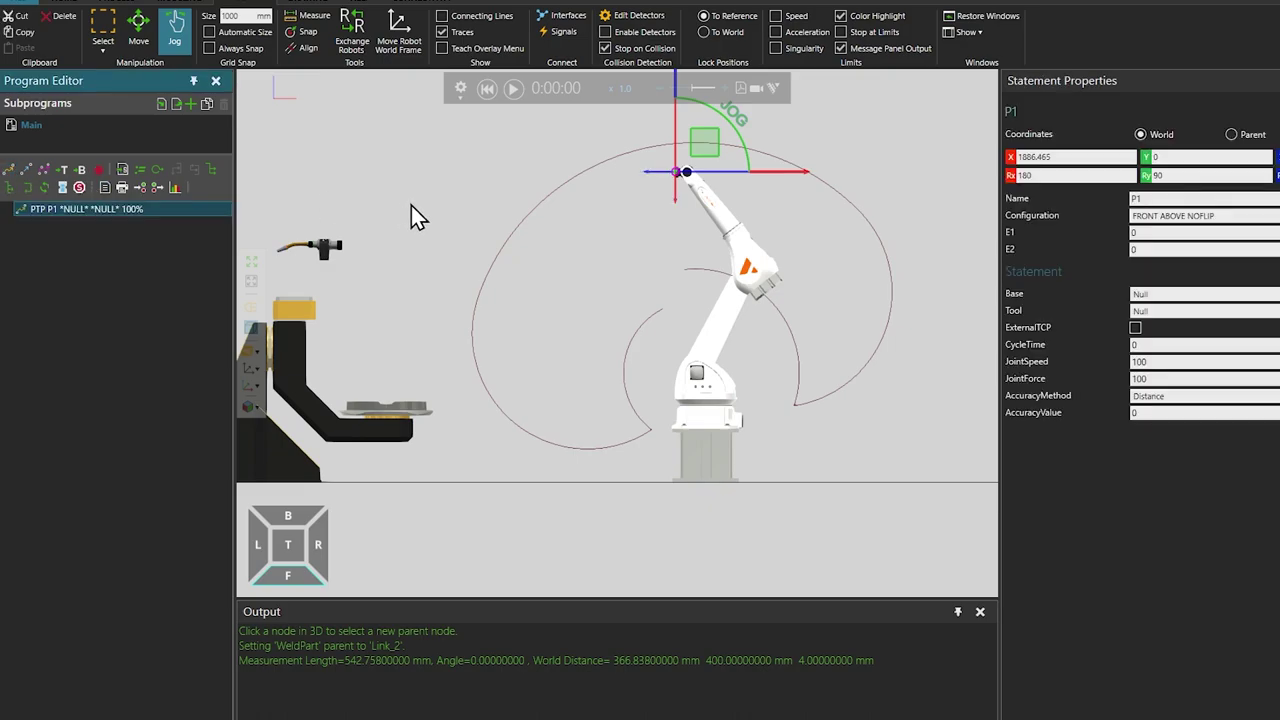
# Jog the flange forward and down toward the positioner and record a second point-to-point motion at about X 729, Y 0.
pyautogui.click(664, 180)
pyautogui.moveTo(662, 178); pyautogui.dragTo(521, 282)
pyautogui.click(9, 170)
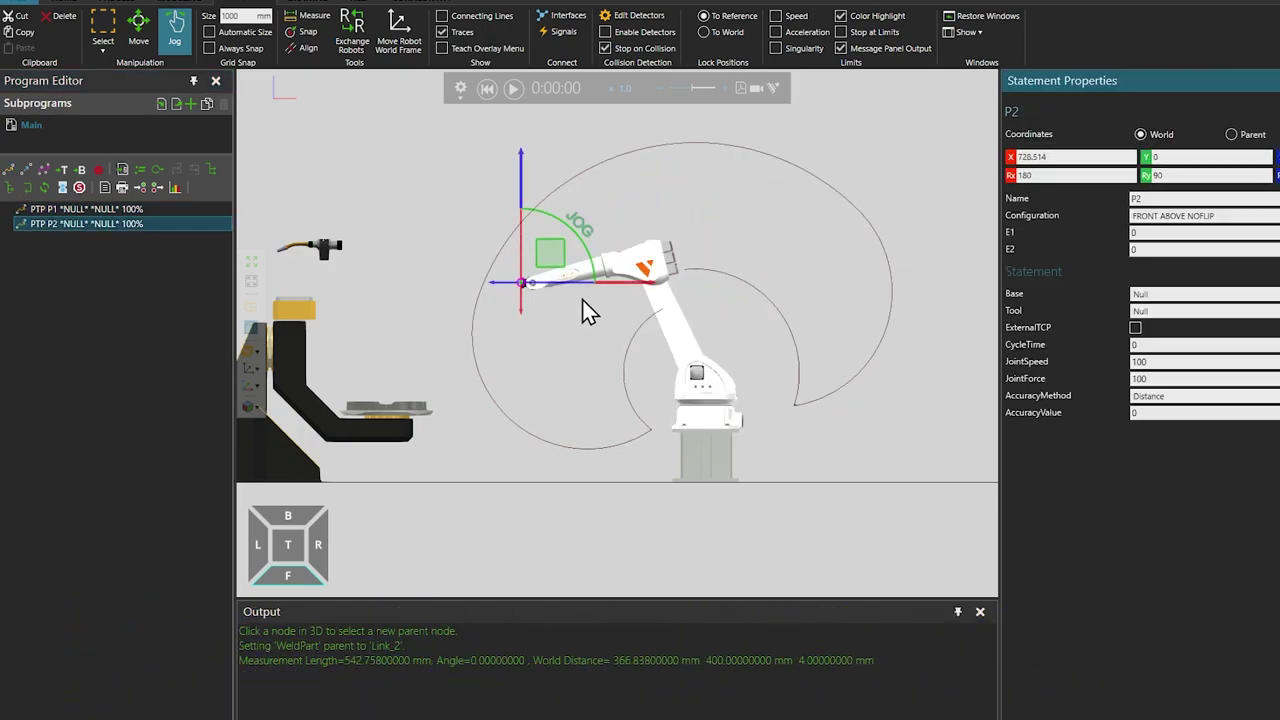
# Jog the flange down near the lower edge of the profile and record a third point-to-point motion at about X 1055, Y 0.
pyautogui.moveTo(521, 283); pyautogui.dragTo(567, 419)
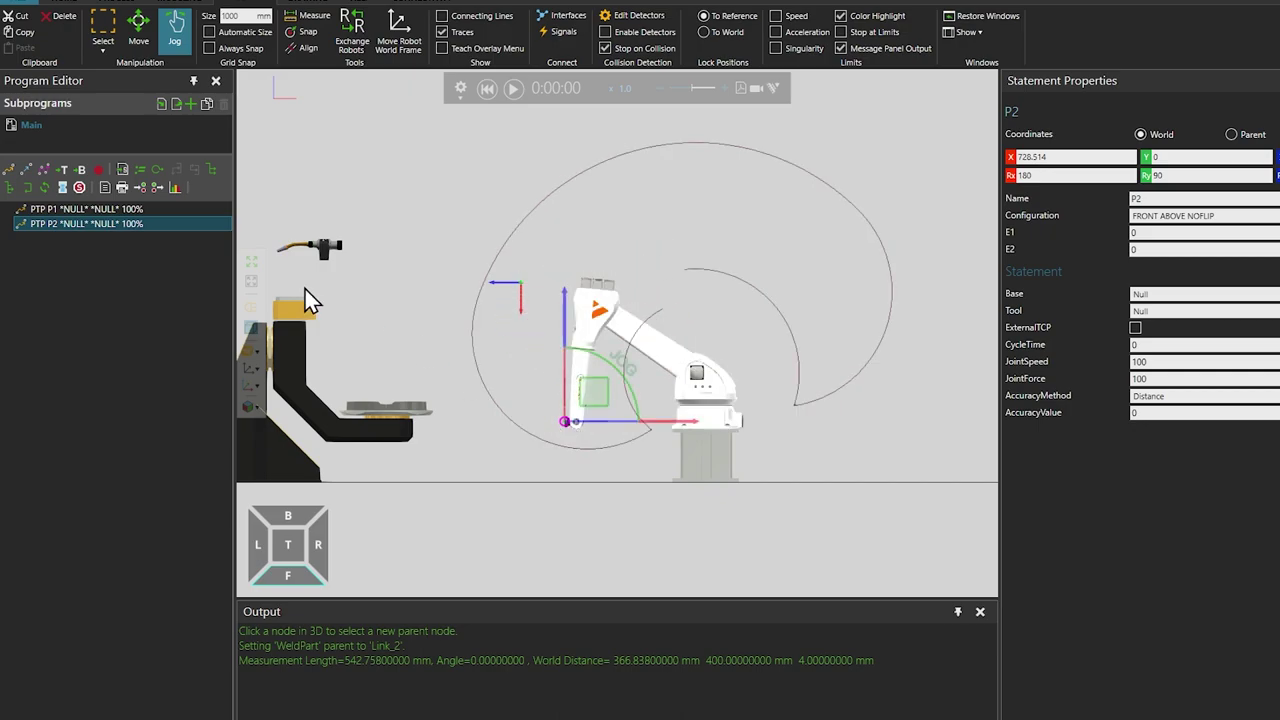
pyautogui.click(9, 170)
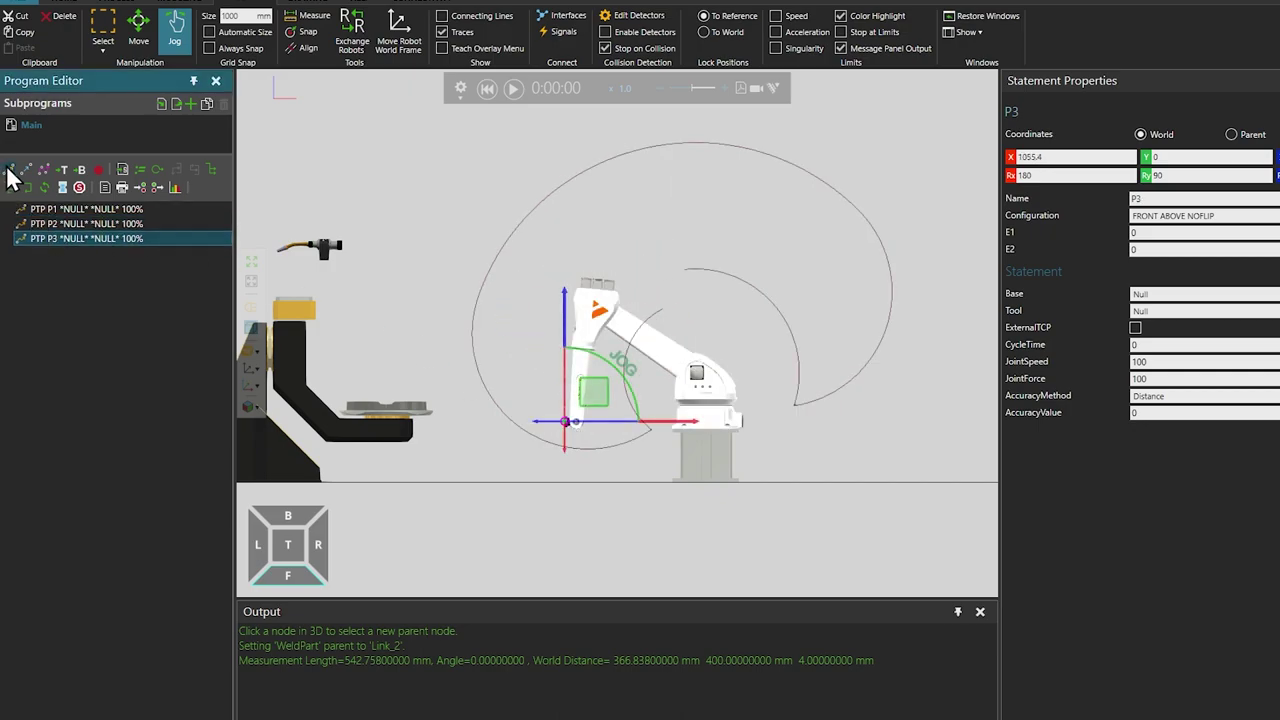
pyautogui.click(450, 303)
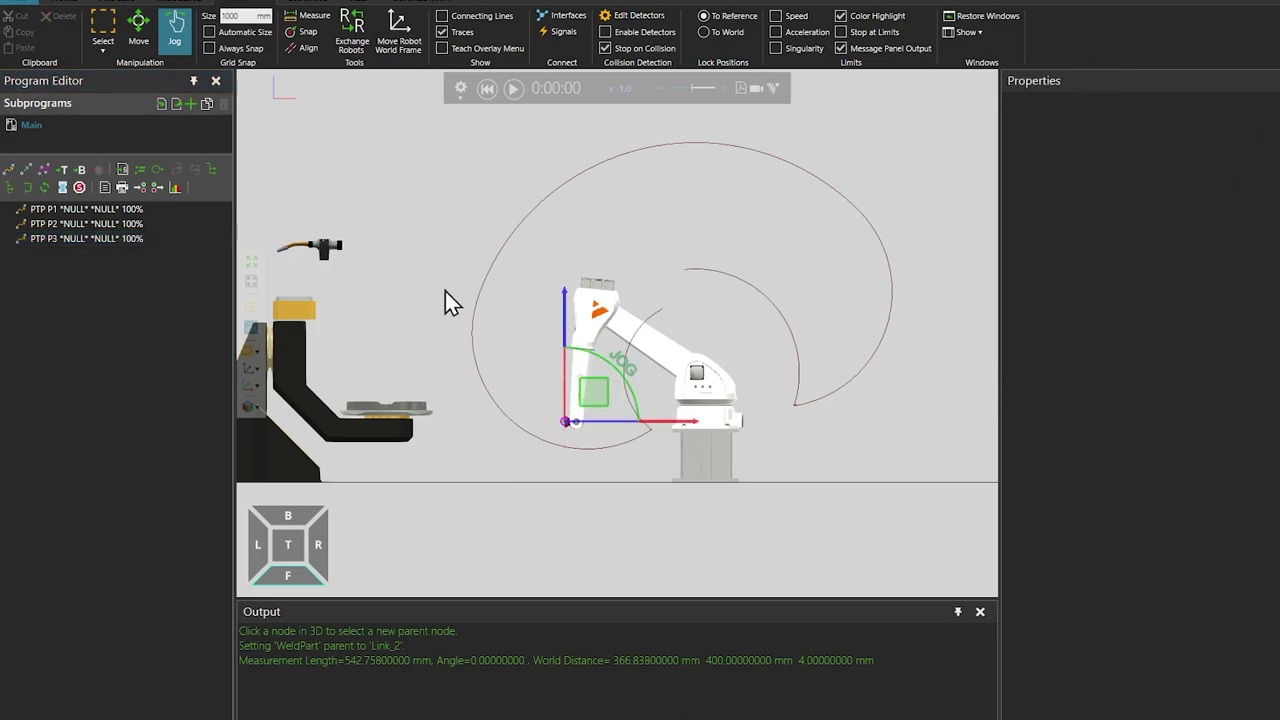
# Display the Robot Positions frames, then run the three-point program and reset the simulation.
pyautogui.click(258, 369)
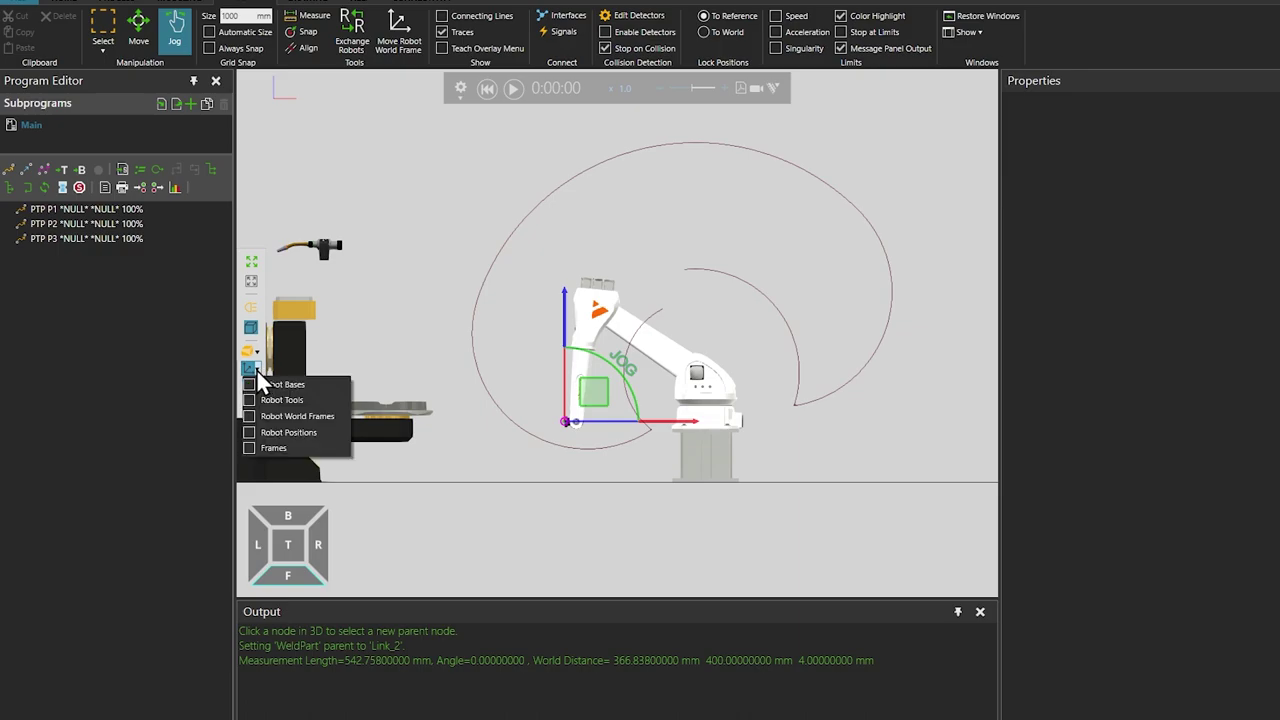
pyautogui.click(246, 432)
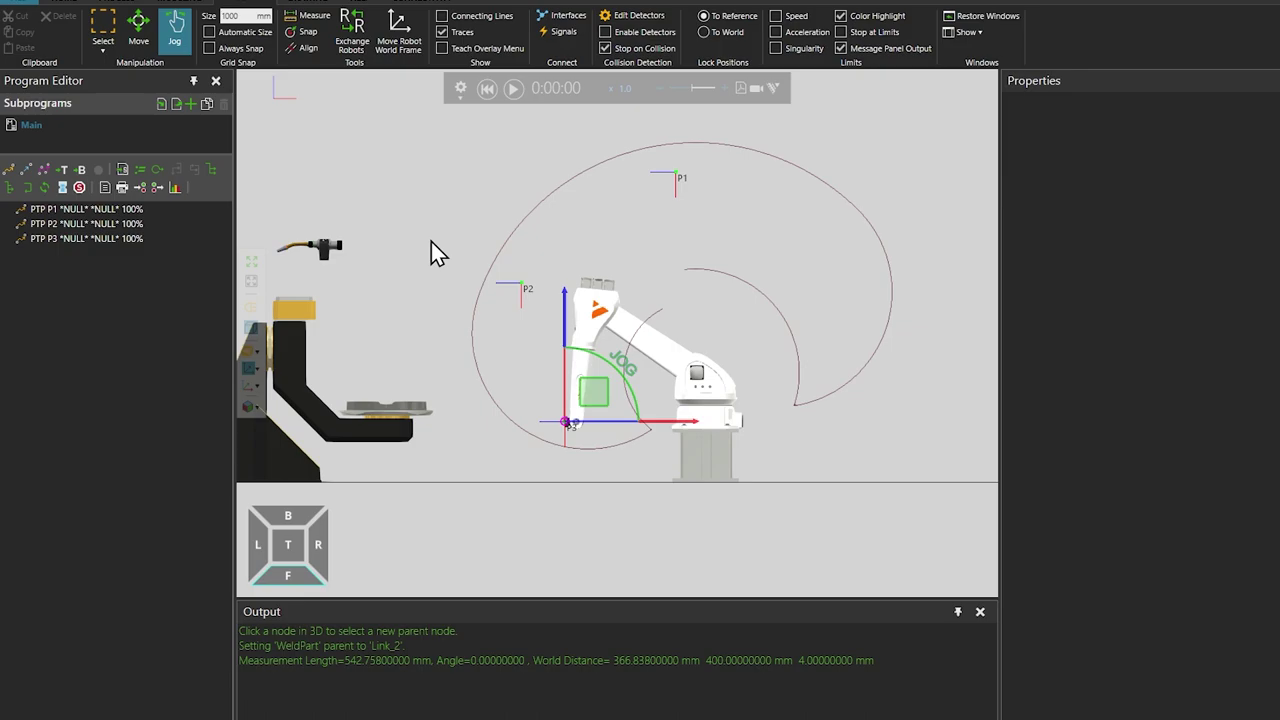
pyautogui.click(511, 89)
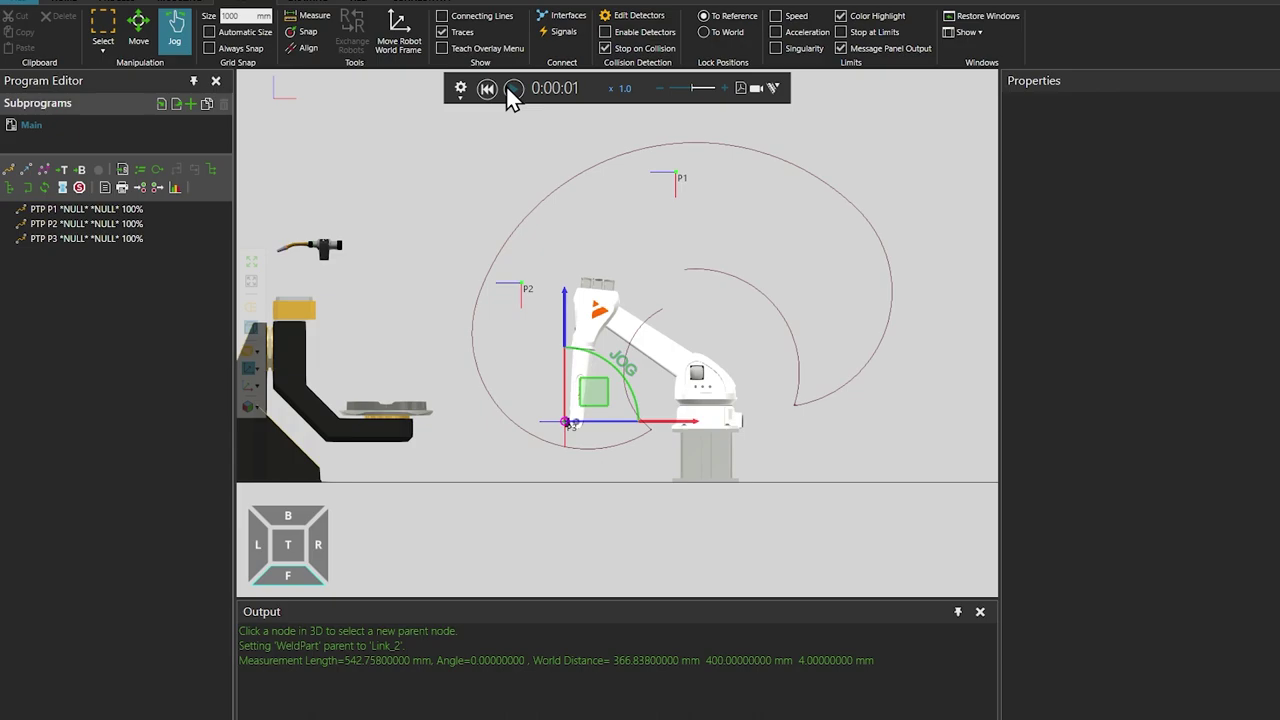
pyautogui.click(508, 89)
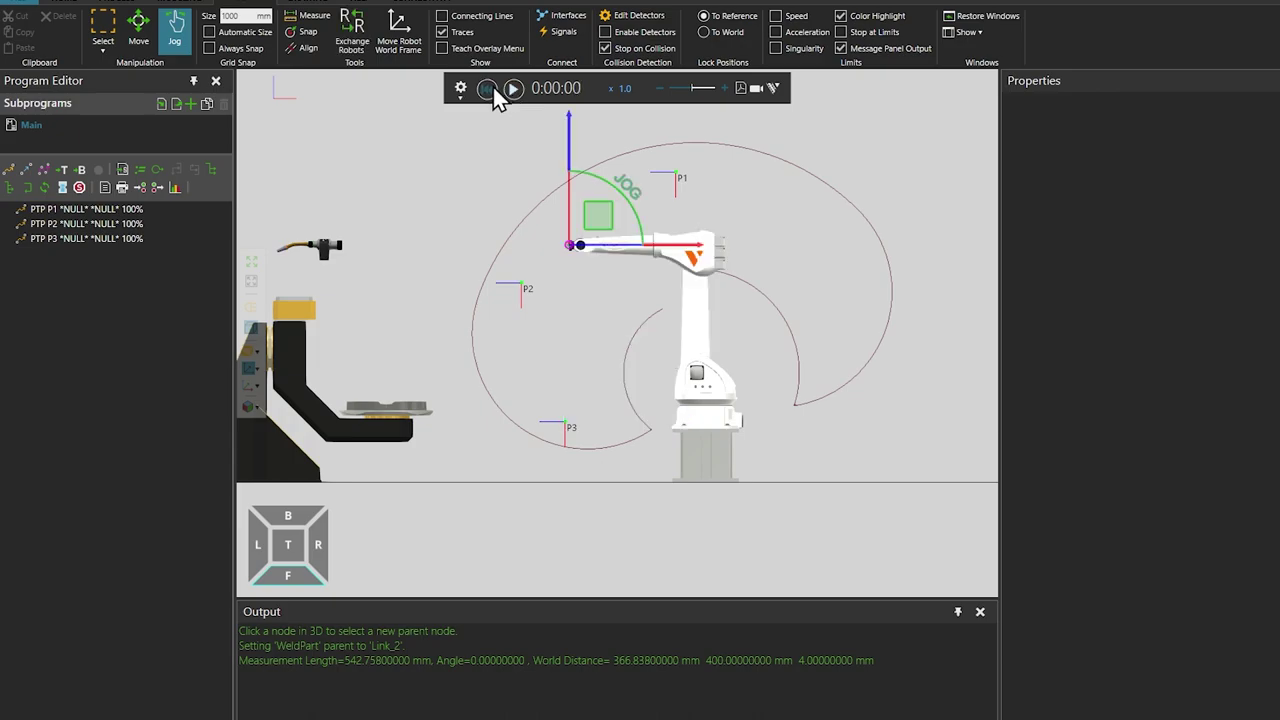
# Move position P3 below the workspace profile to about X 1028 and run the program to check the output for joint limit messages.
pyautogui.click(143, 31)
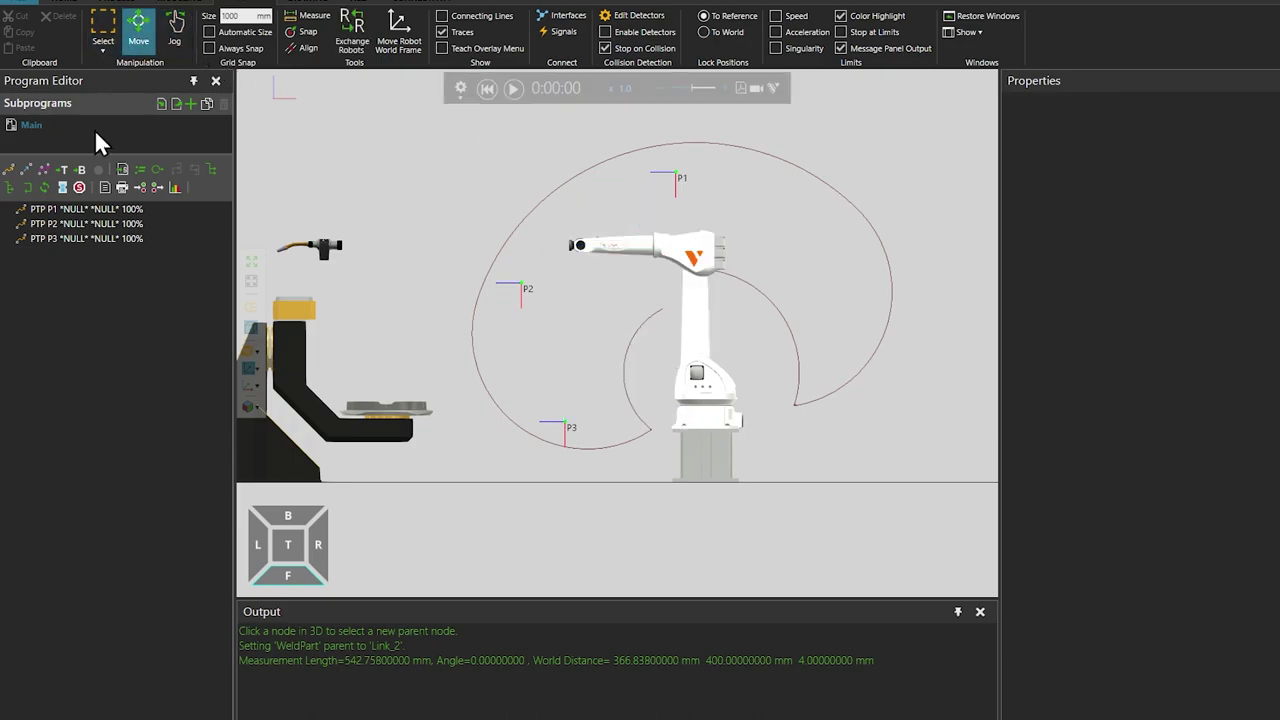
pyautogui.click(565, 423)
pyautogui.moveTo(565, 424); pyautogui.dragTo(566, 480)
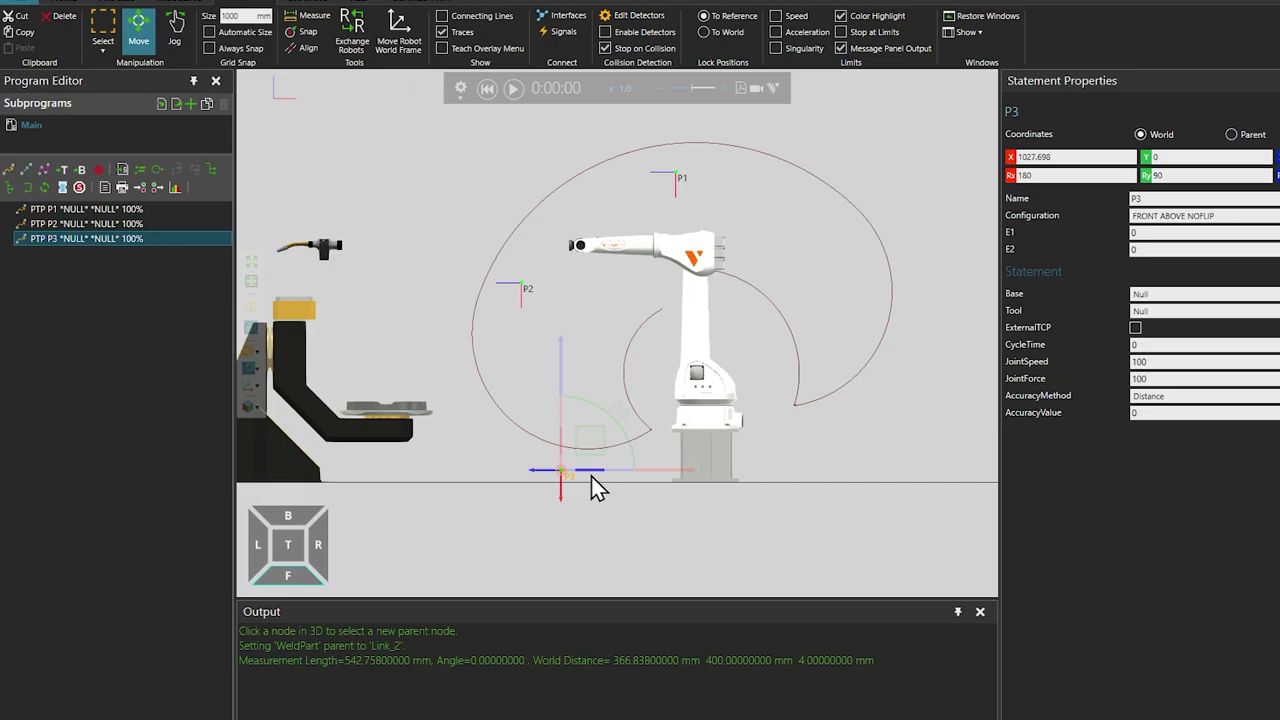
pyautogui.click(512, 89)
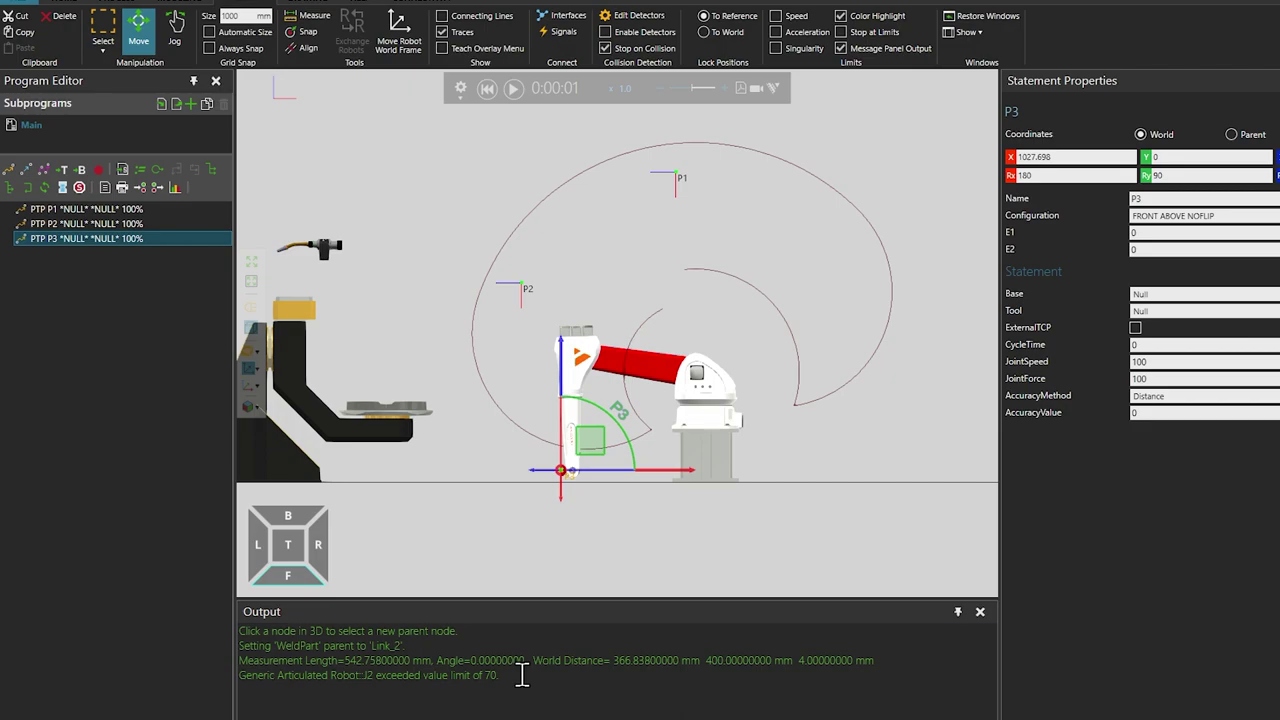
pyautogui.moveTo(500, 676); pyautogui.dragTo(237, 690)
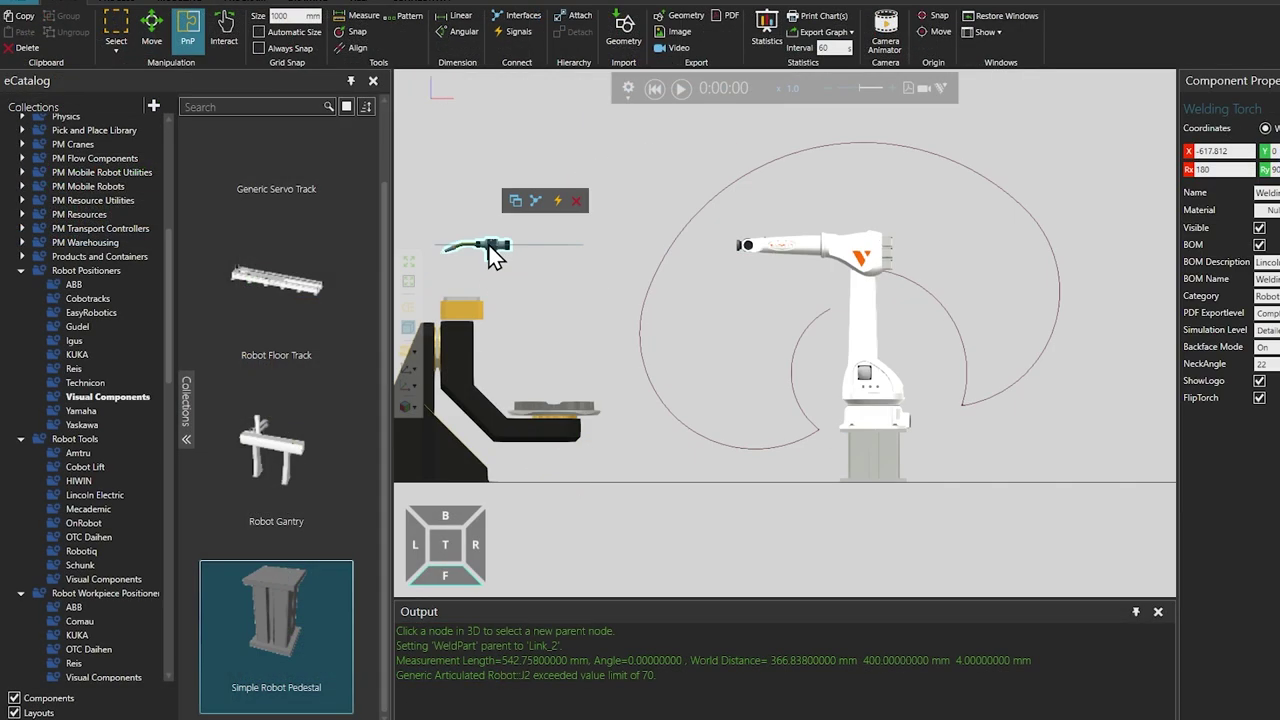
# Reattach the Welding Torch to the robot flange.
pyautogui.moveTo(495, 256); pyautogui.dragTo(725, 282)
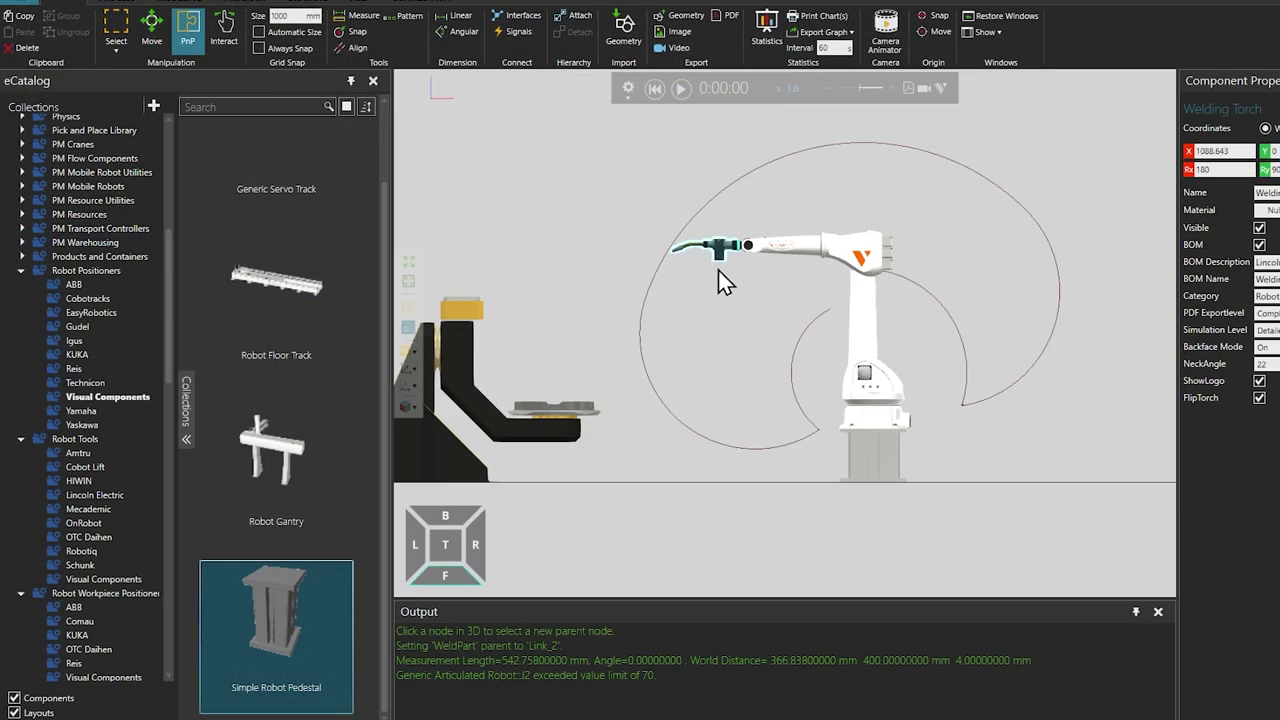
# Move the Workpiece Positioner along X to 0, bringing its table inside the robot's workspace profile, and switch to robot programming with Jog.
pyautogui.moveTo(630, 490); pyautogui.dragTo(722, 490)
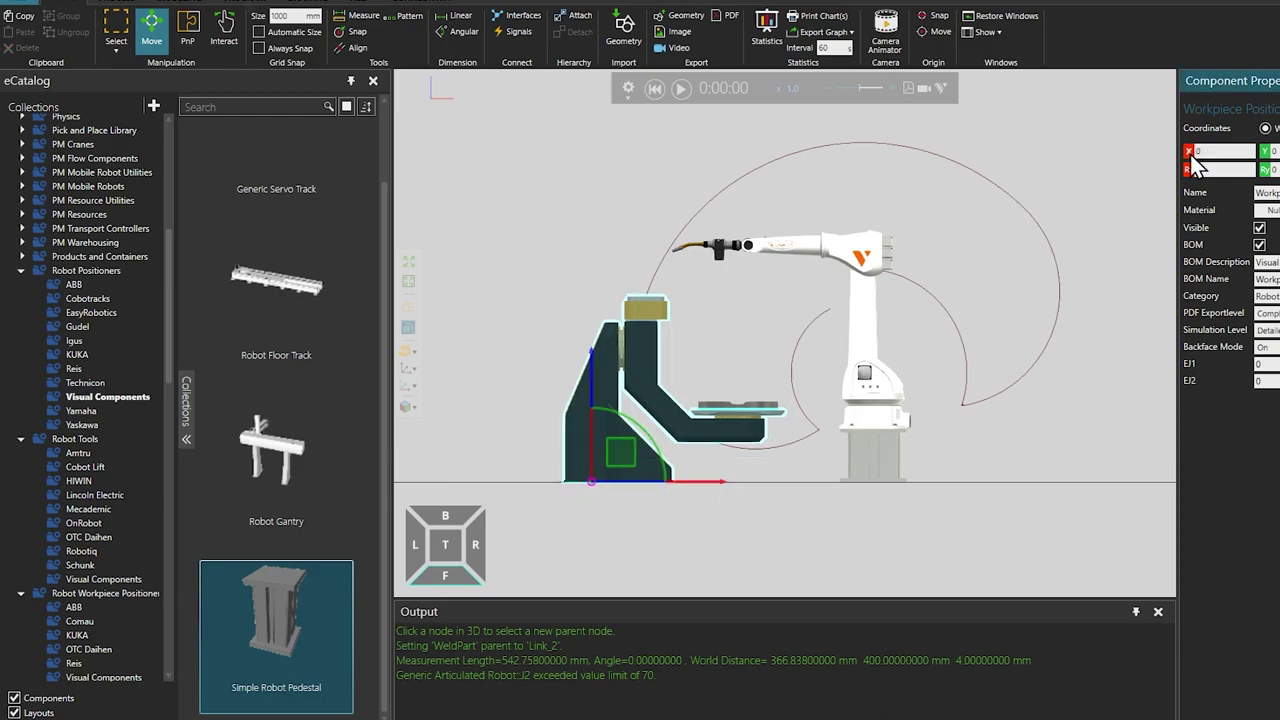
pyautogui.click(252, 5)
pyautogui.click(183, 25)
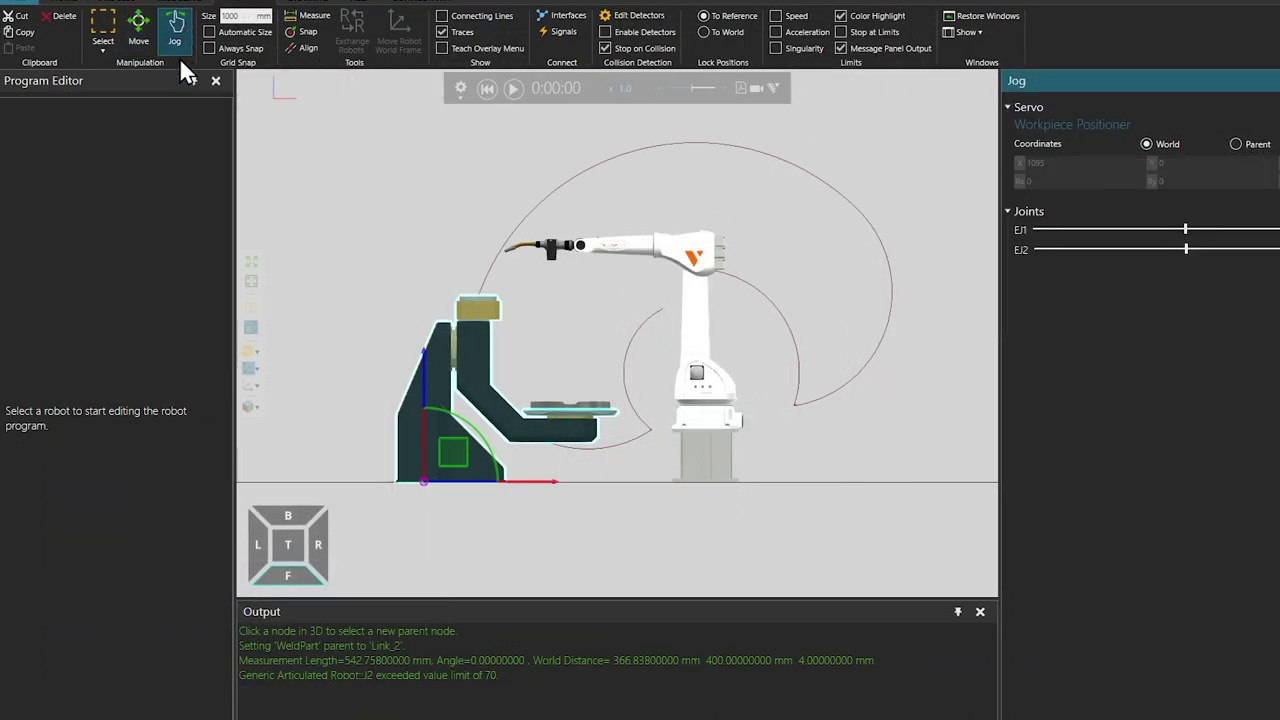
# Switch the 3D view from orthographic to perspective and display the articulated robot's workspace Envelope.
pyautogui.click(252, 329)
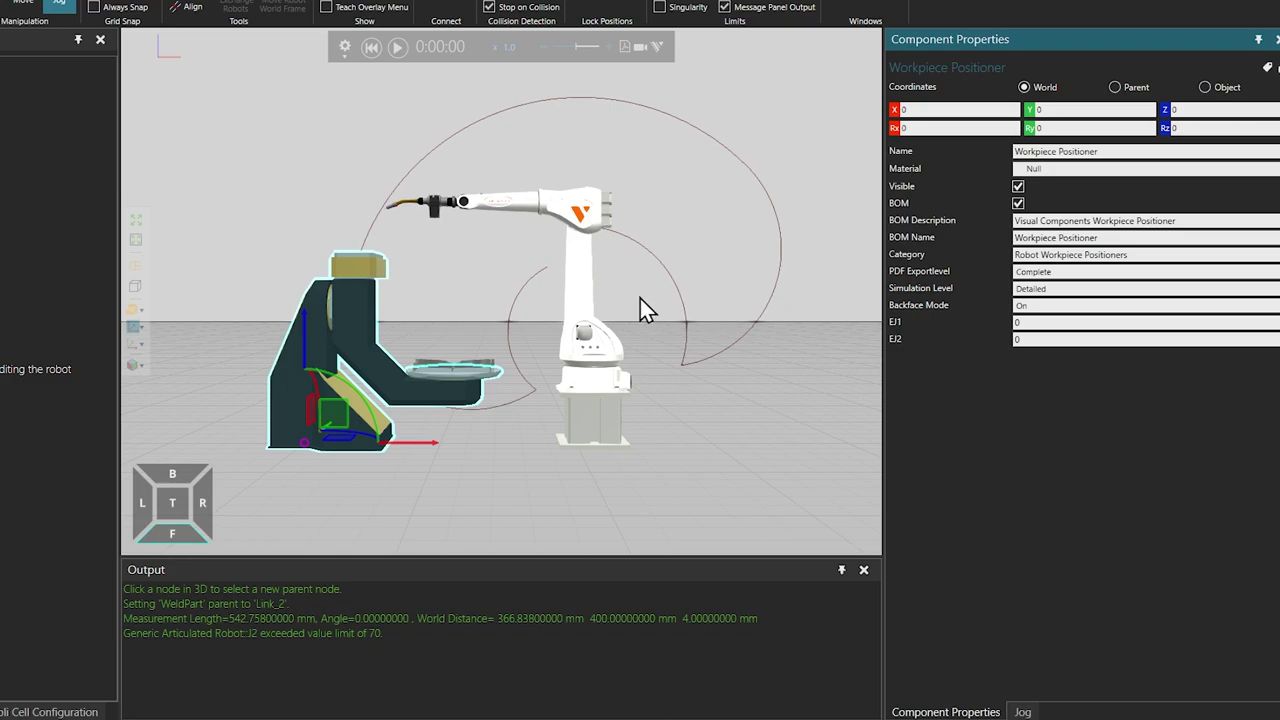
pyautogui.click(580, 302)
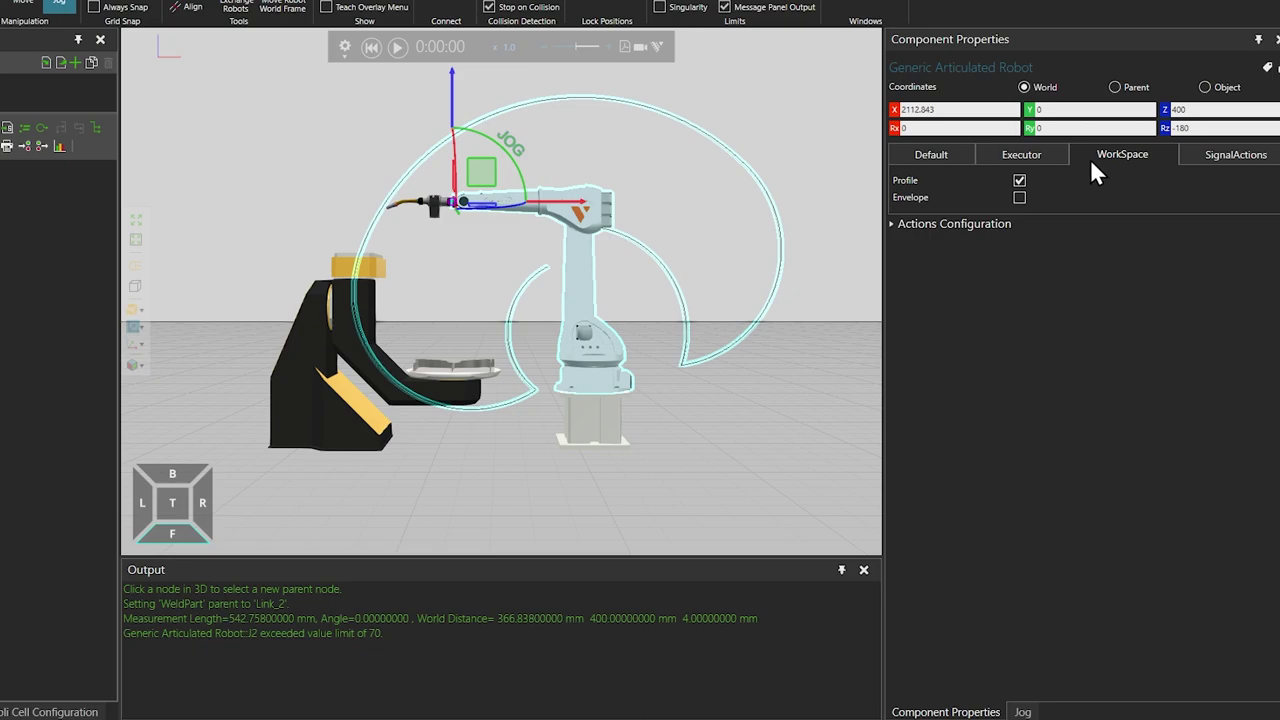
pyautogui.click(1019, 197)
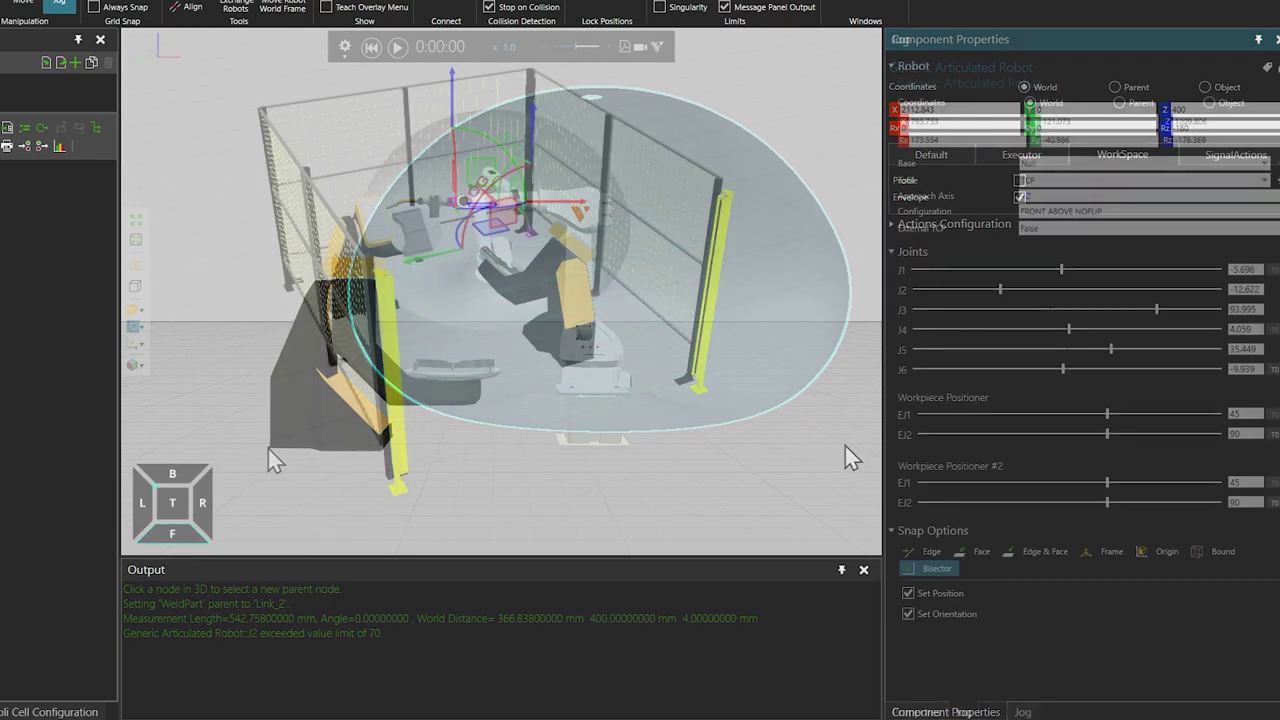
# Jog the torch tip inside the workspace envelope beside the workpiece positioner it faces, to about X 901, Y 121, Z 1274.
pyautogui.moveTo(849, 451); pyautogui.dragTo(445, 120, button='right')
pyautogui.moveTo(593, 238); pyautogui.dragTo(612, 267, button='right')
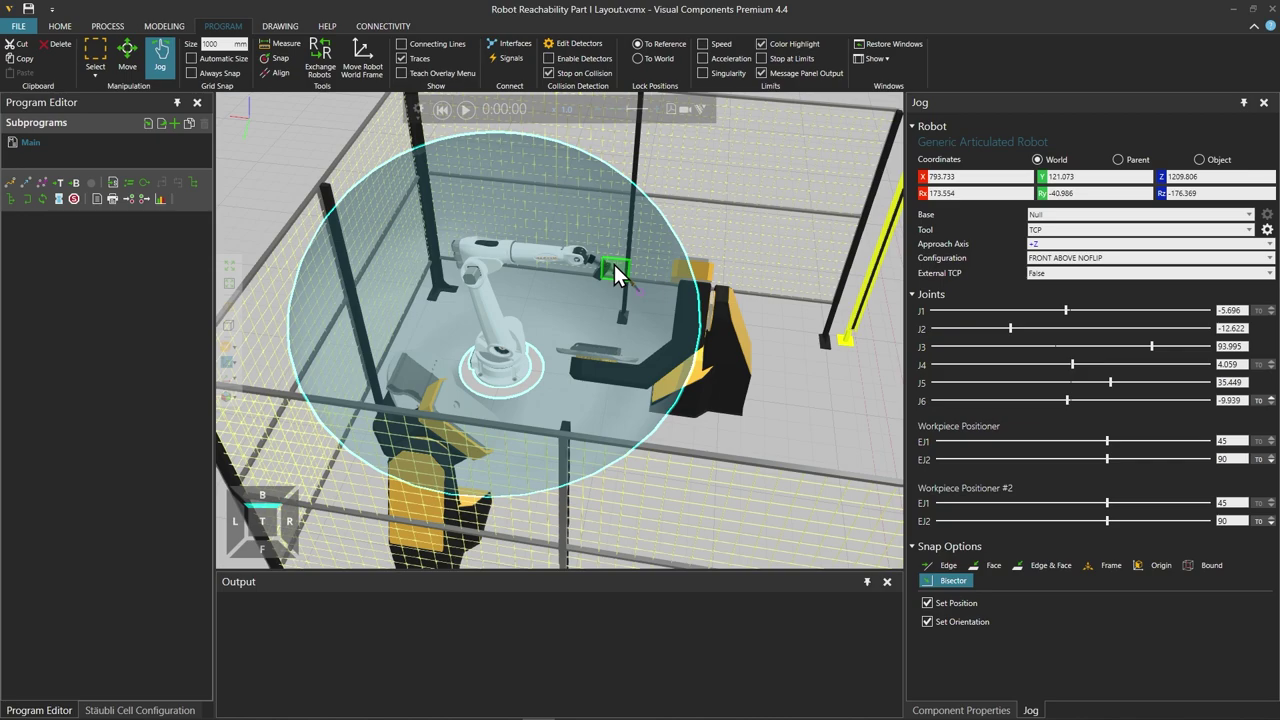
pyautogui.moveTo(614, 264)
pyautogui.mouseDown()
pyautogui.moveTo(584, 242)
pyautogui.moveTo(696, 280)
pyautogui.moveTo(600, 254)
pyautogui.mouseUp()
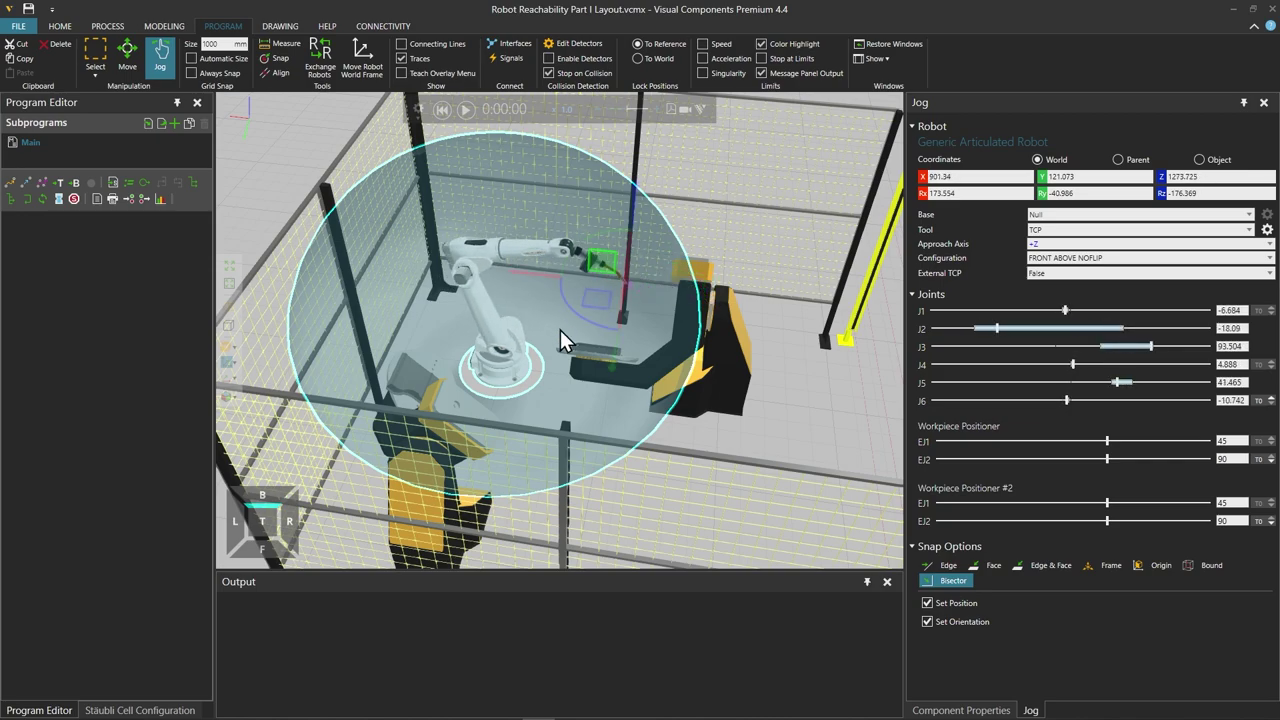
pyautogui.moveTo(539, 345); pyautogui.dragTo(508, 333, button='right')
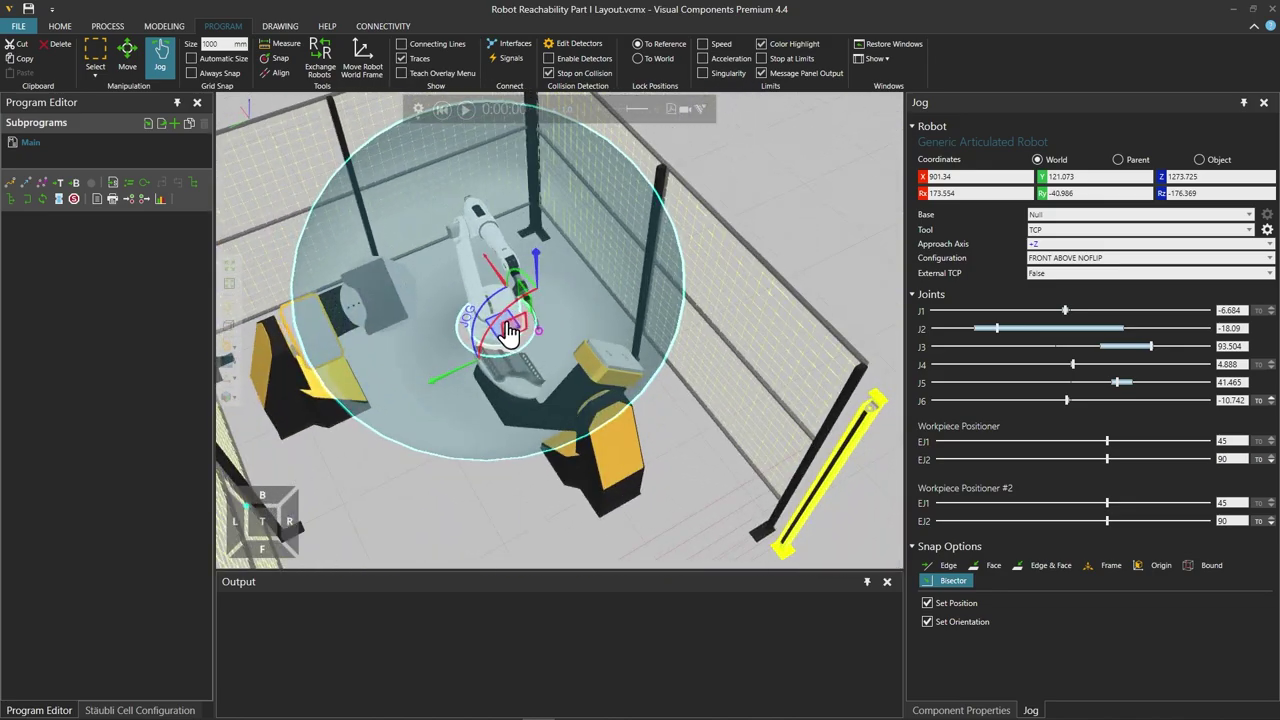
pyautogui.moveTo(508, 333); pyautogui.dragTo(512, 338)
# Rotate joint J1 to about -87° toward the other positioner and jog the torch tip to about Y 983, Z 1419.
pyautogui.moveTo(512, 338); pyautogui.dragTo(498, 232, button='right')
pyautogui.moveTo(528, 297)
pyautogui.mouseDown()
pyautogui.moveTo(491, 289)
pyautogui.moveTo(508, 291)
pyautogui.mouseUp()
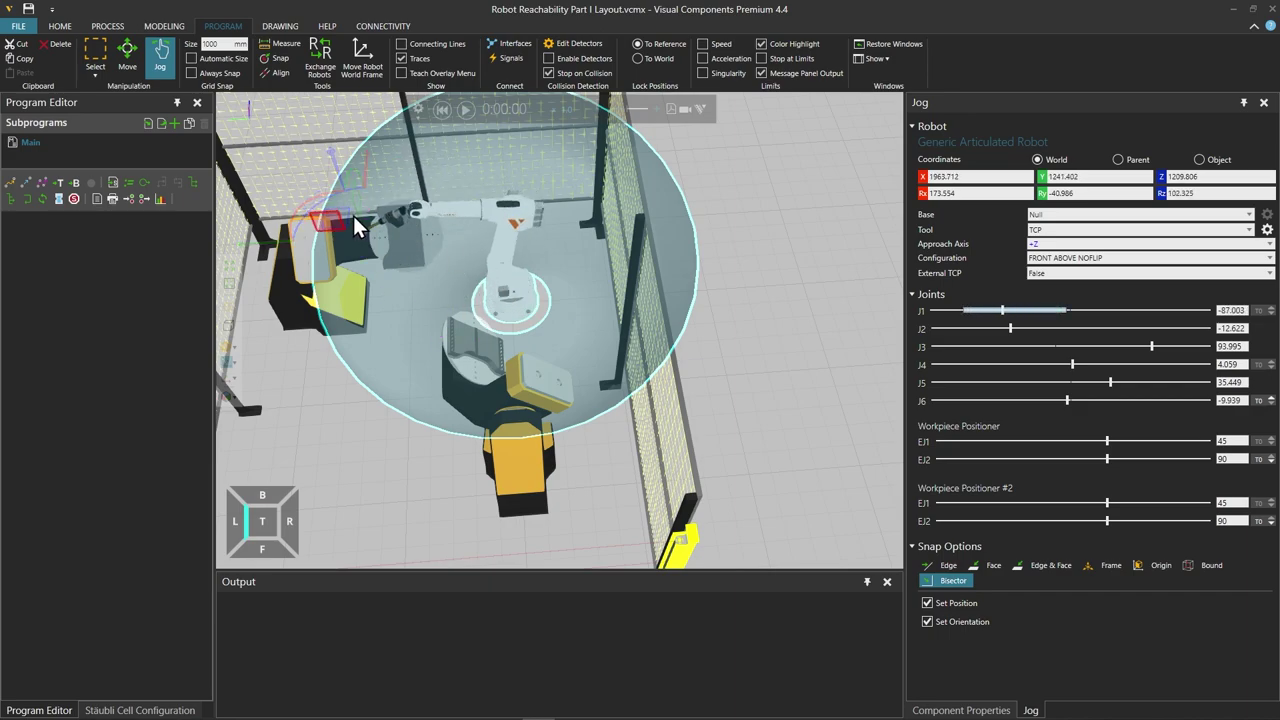
pyautogui.moveTo(328, 221); pyautogui.dragTo(361, 218)
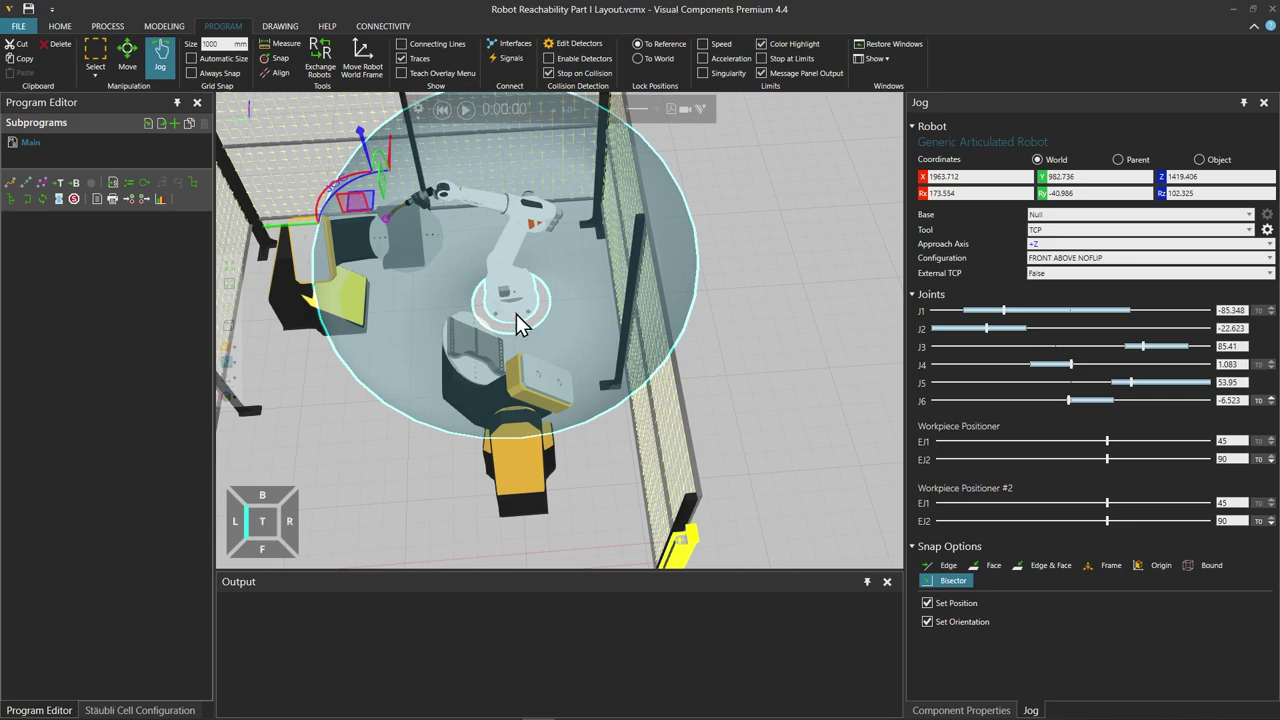
# Swing the robot back to the original positioner and jog the torch tip to about X 848, Y 23, Z 1107.
pyautogui.moveTo(523, 300); pyautogui.dragTo(540, 285)
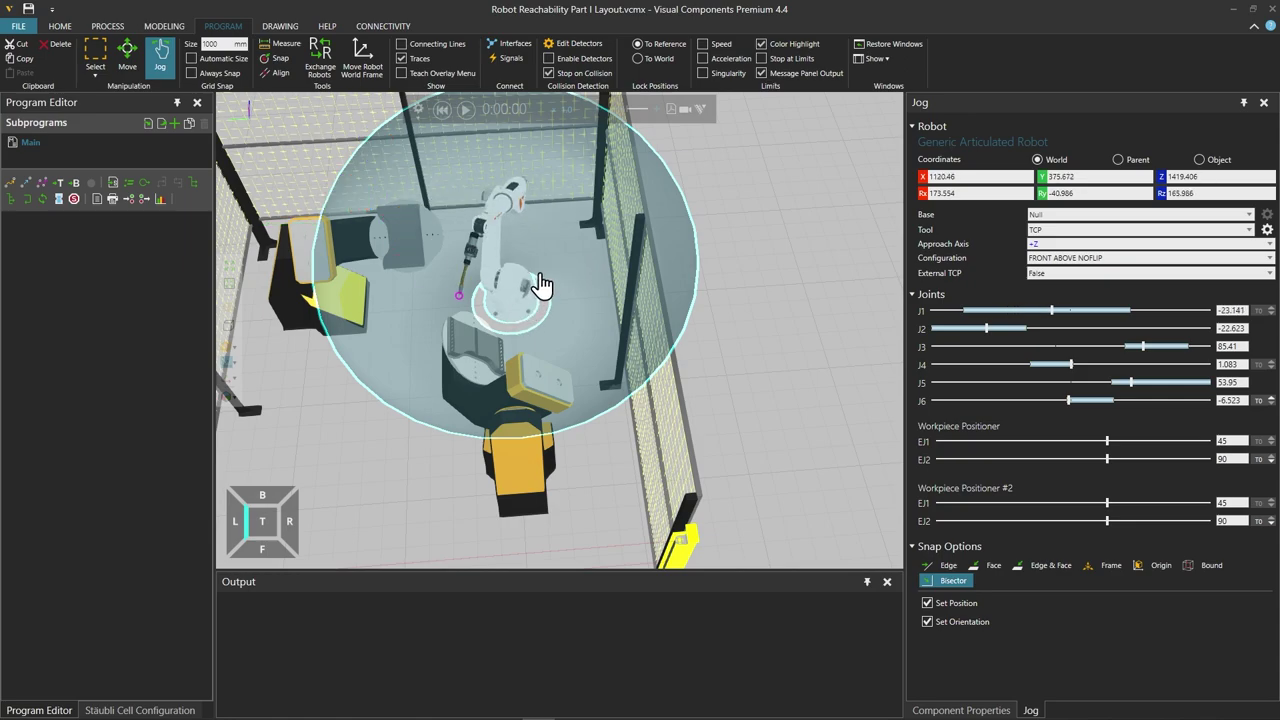
pyautogui.moveTo(413, 299); pyautogui.dragTo(469, 291, button='right')
pyautogui.moveTo(598, 238); pyautogui.dragTo(614, 270)
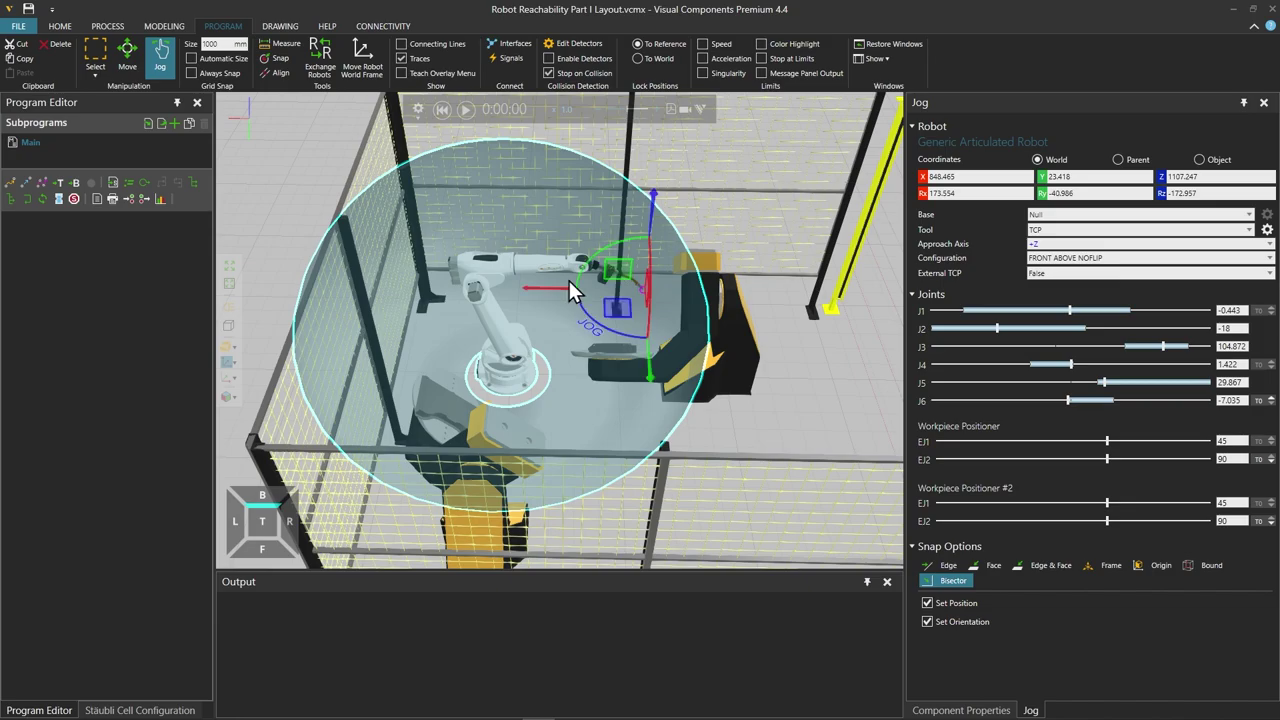